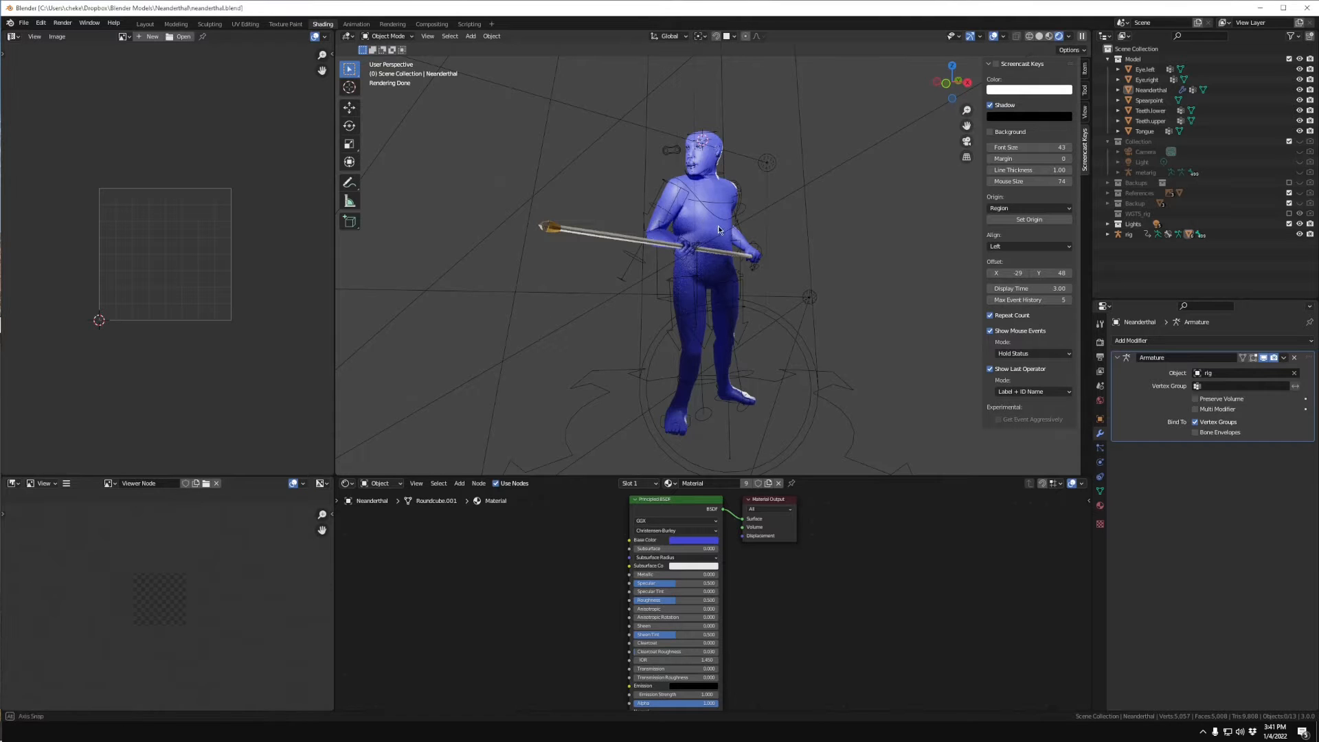
- Examine the posed Neanderthal's body, spear and head from several angles and close up
middle_drag(719, 225, 757, 184)
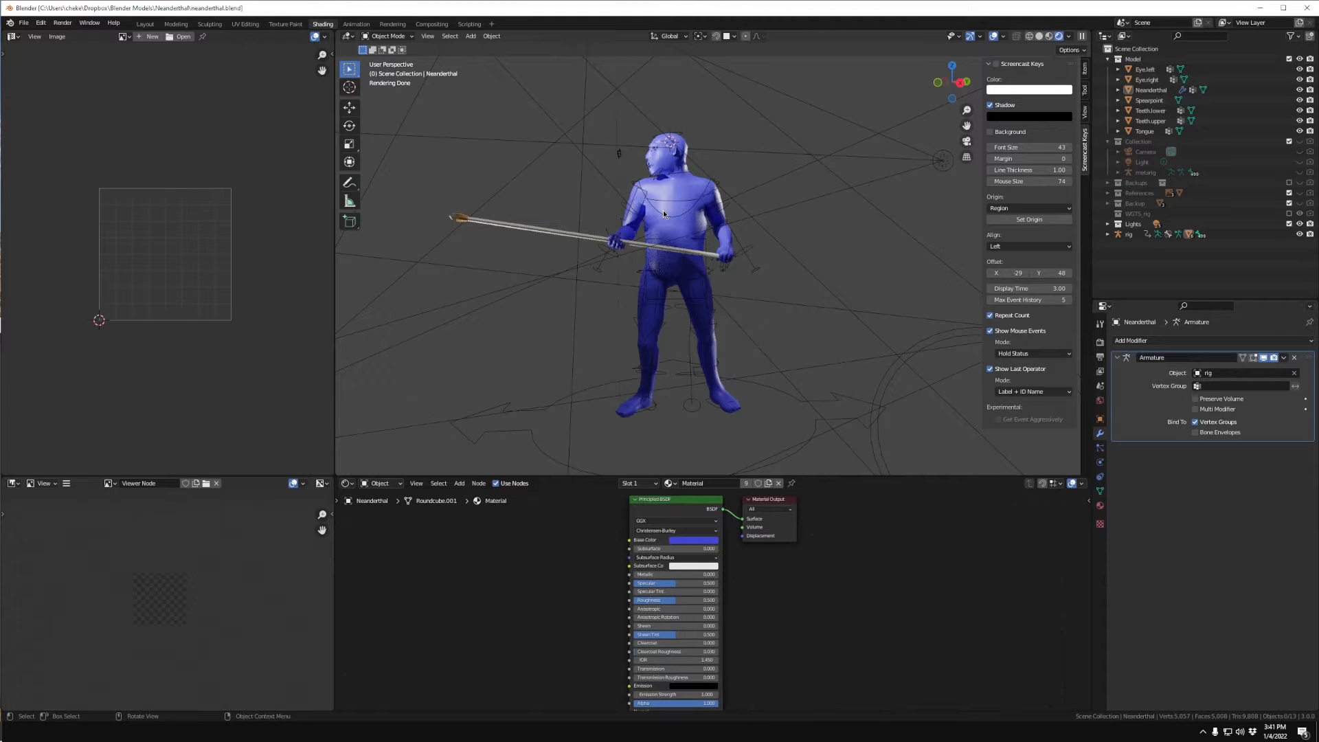
scroll(667, 216, up, 2)
scroll(733, 244, up, 2)
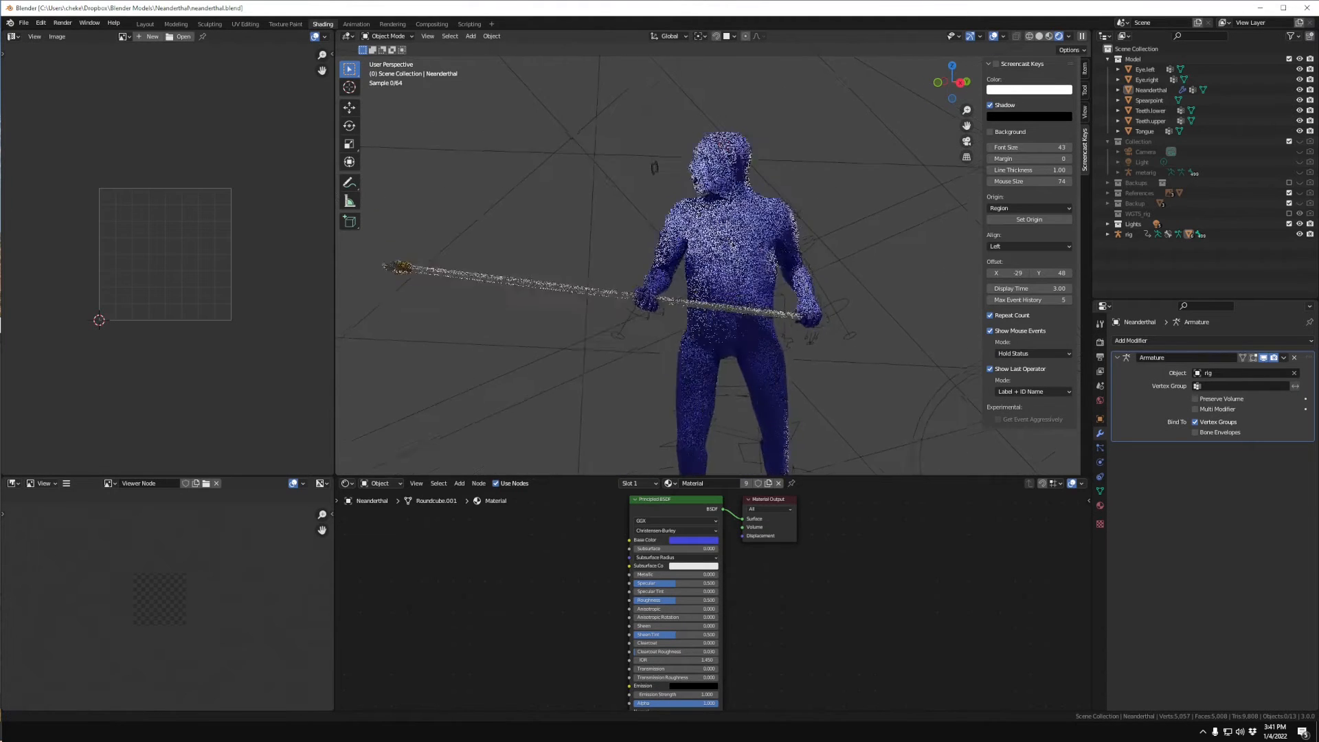
shift+middle_drag(733, 244, 768, 258)
scroll(786, 226, up, 2)
scroll(778, 282, up, 2)
scroll(768, 258, up, 1)
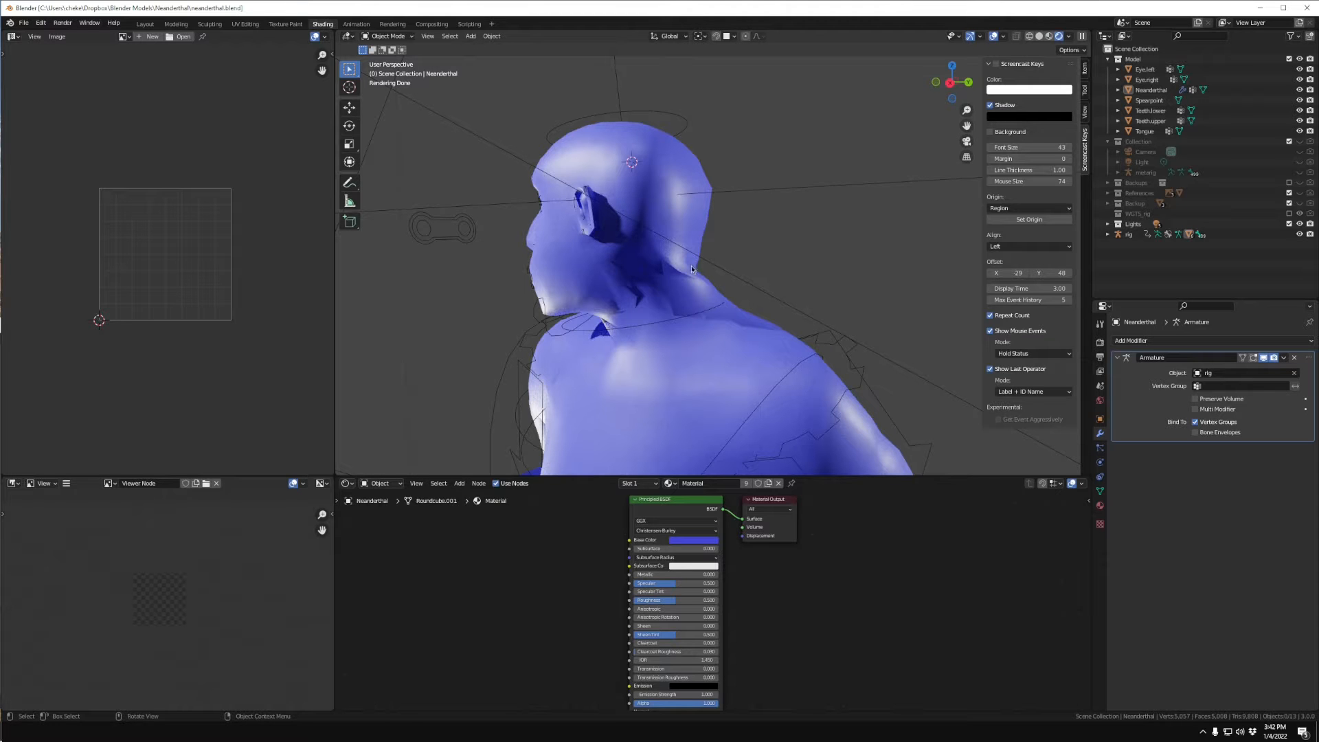
middle_drag(754, 272, 770, 213)
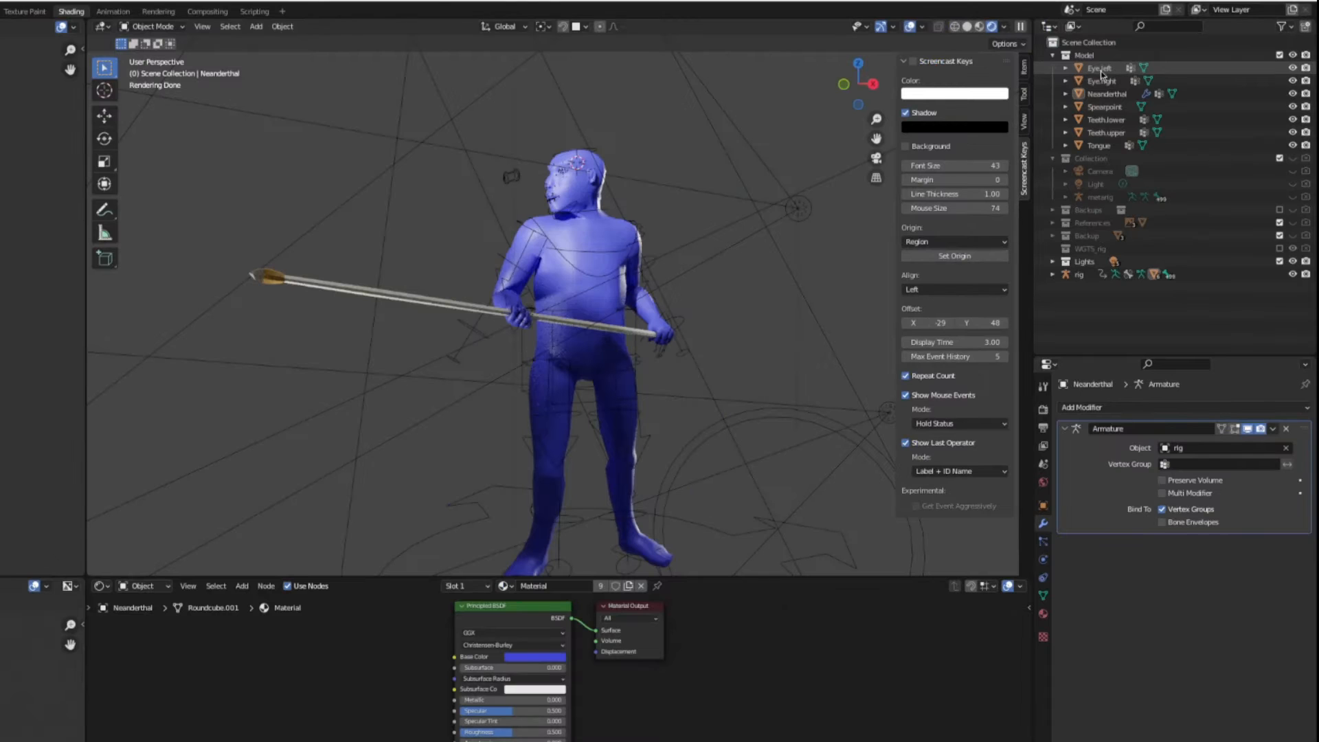
- Duplicate all objects in the Model collection, from Eye.left through Tongue, leaving the copies in place
click(1100, 69)
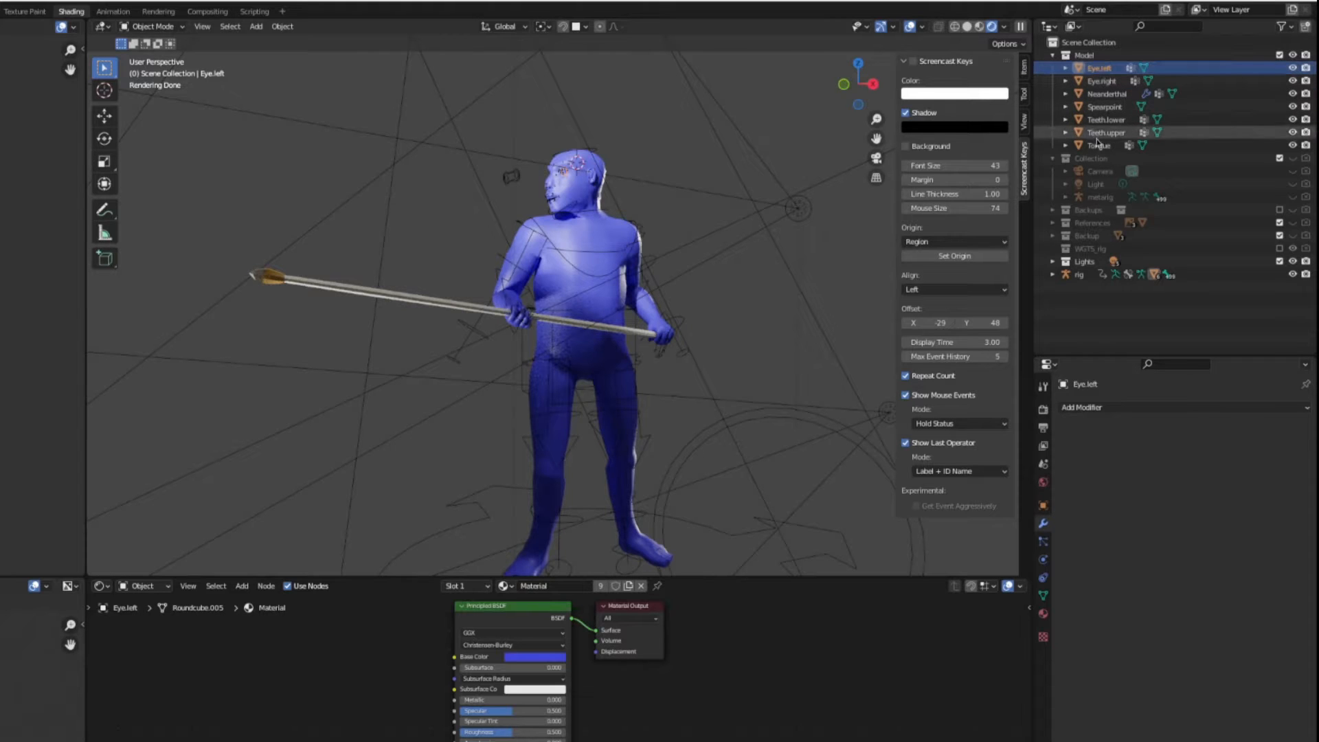
click(912, 62)
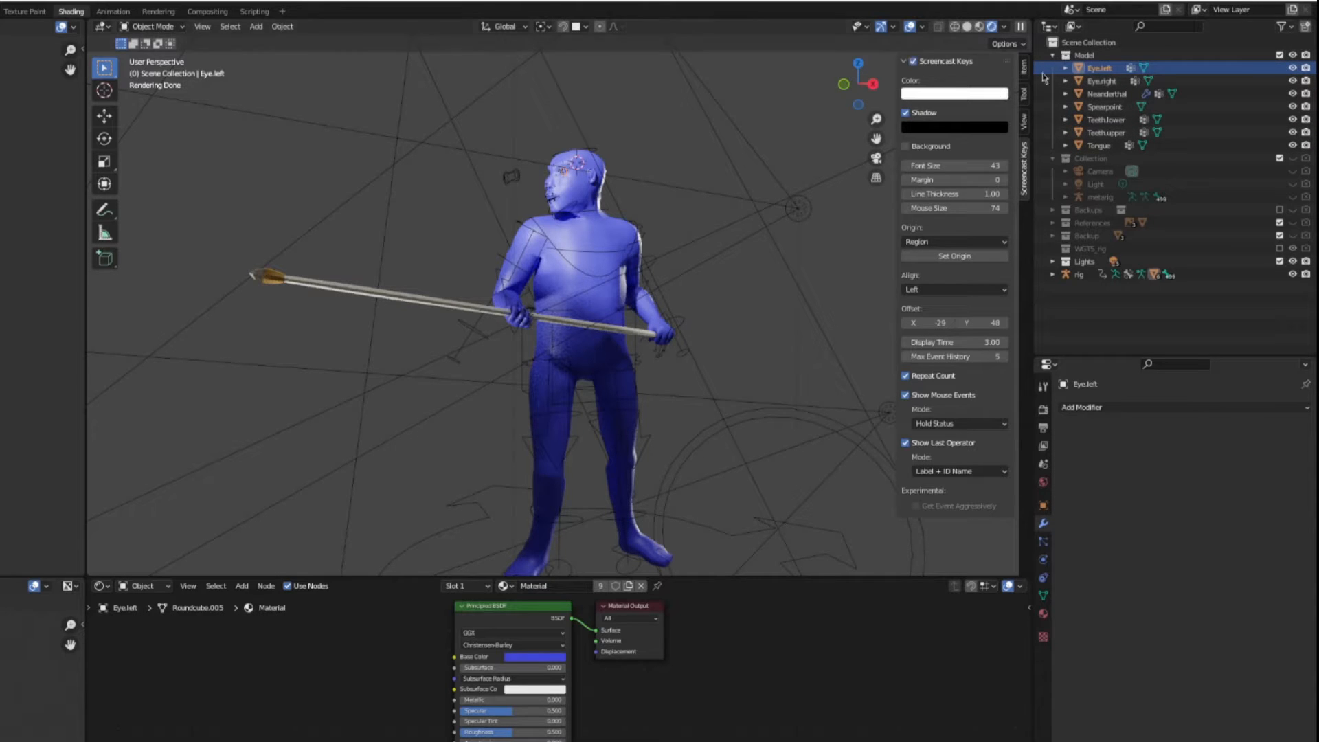
shift+click(1099, 145)
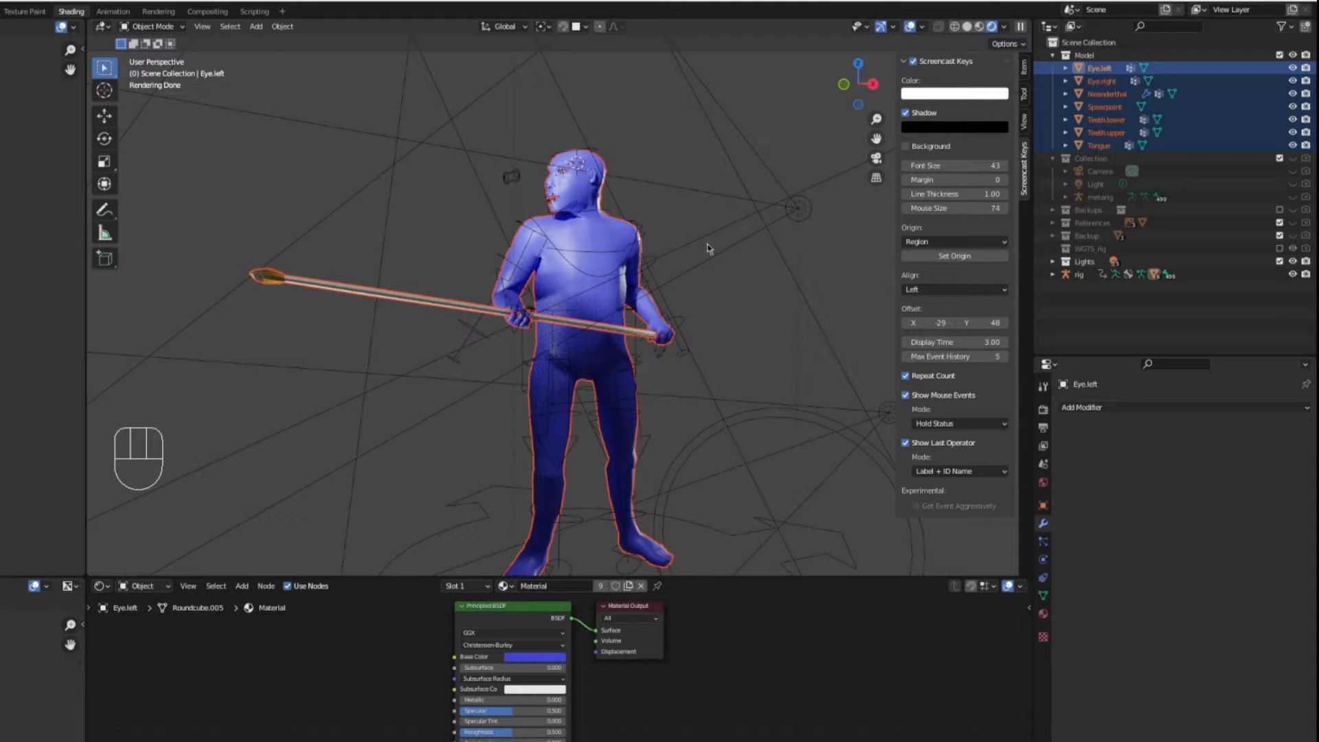
key(shift+d)
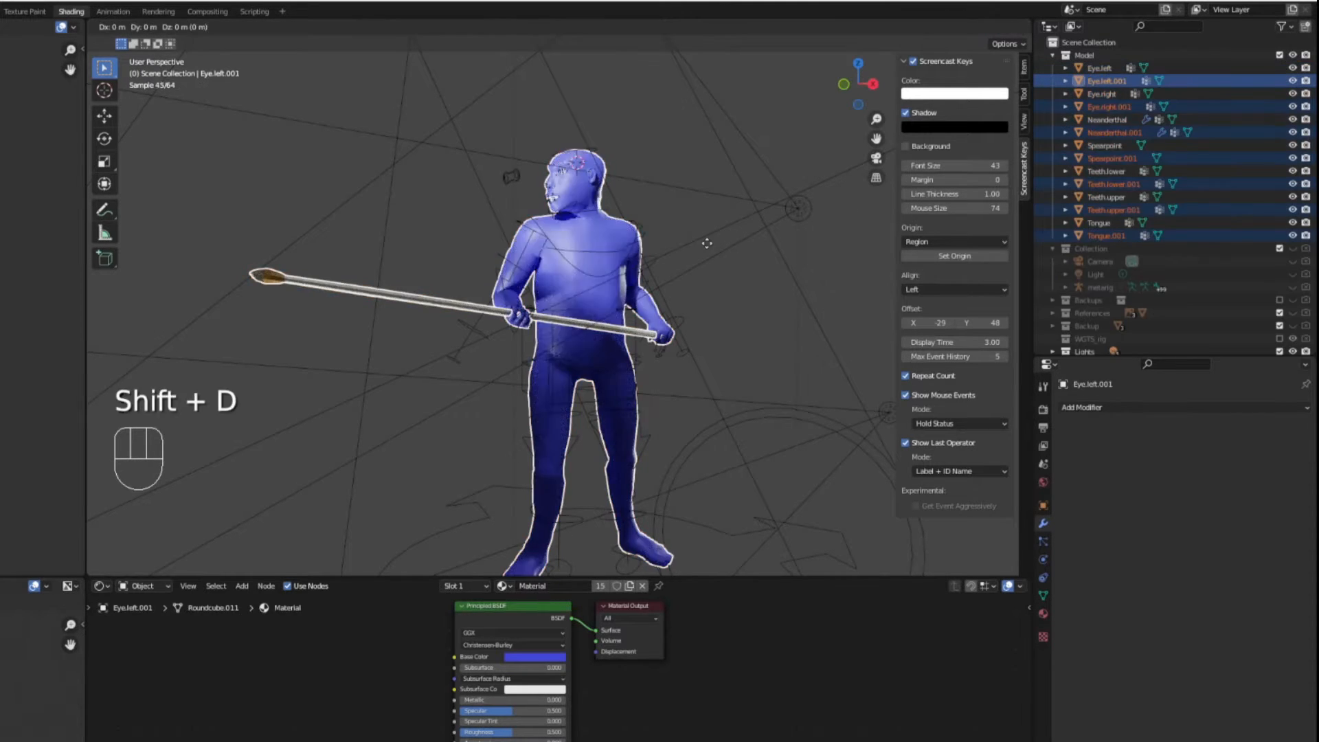
right_click(706, 243)
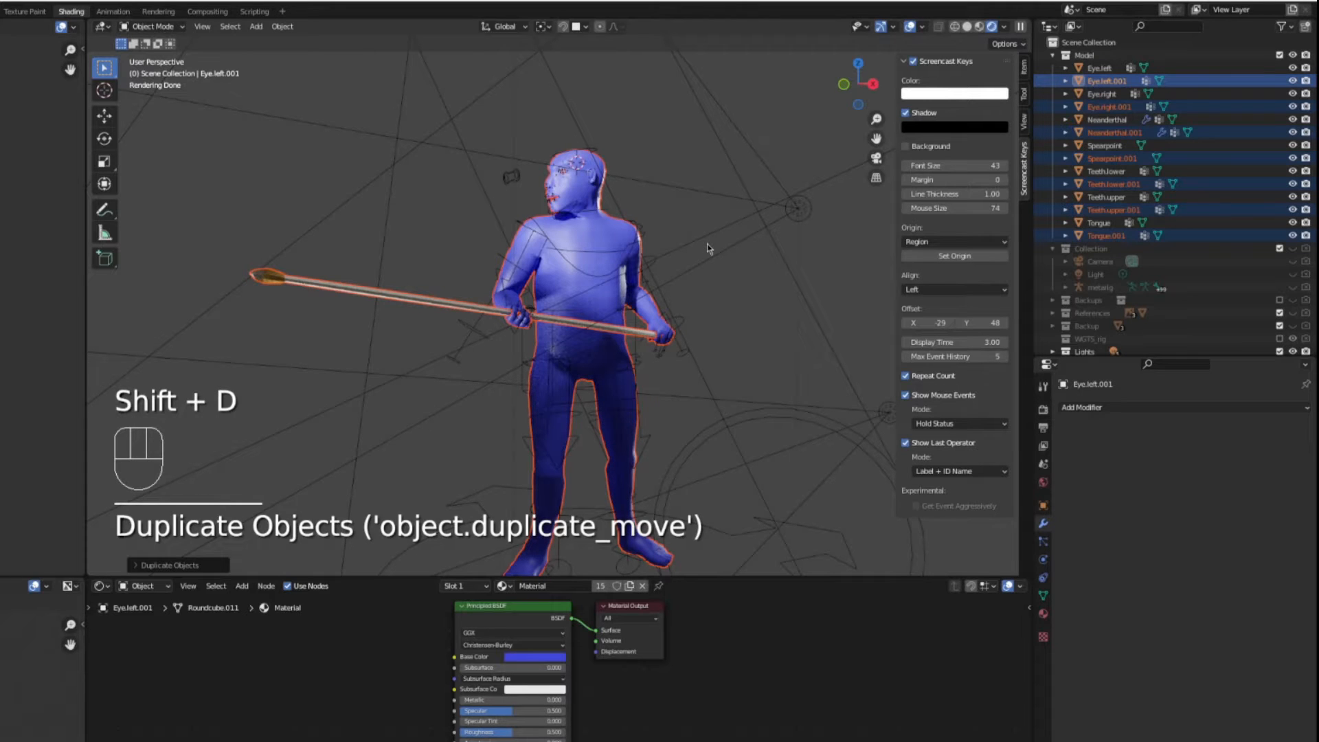
- Clear the parent of the duplicated left and right eyes, keeping their transformation
click(1099, 81)
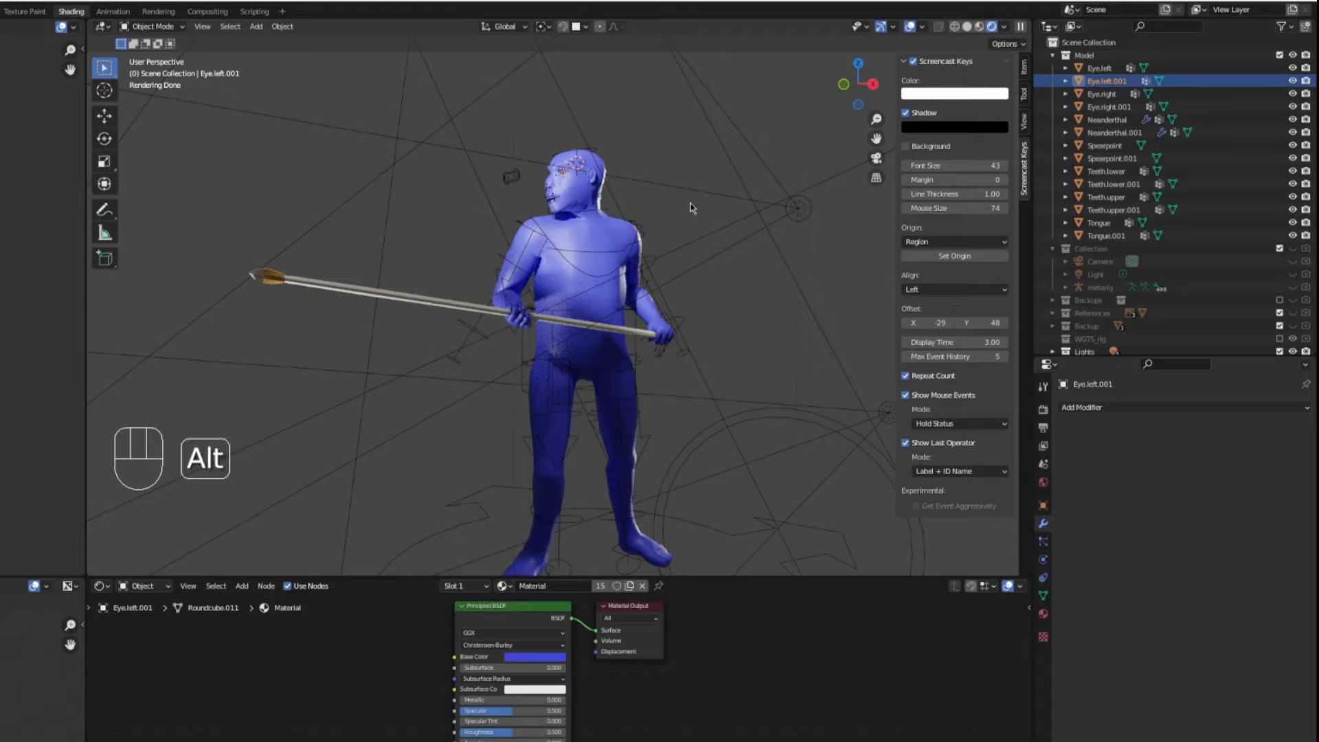
key(alt+p)
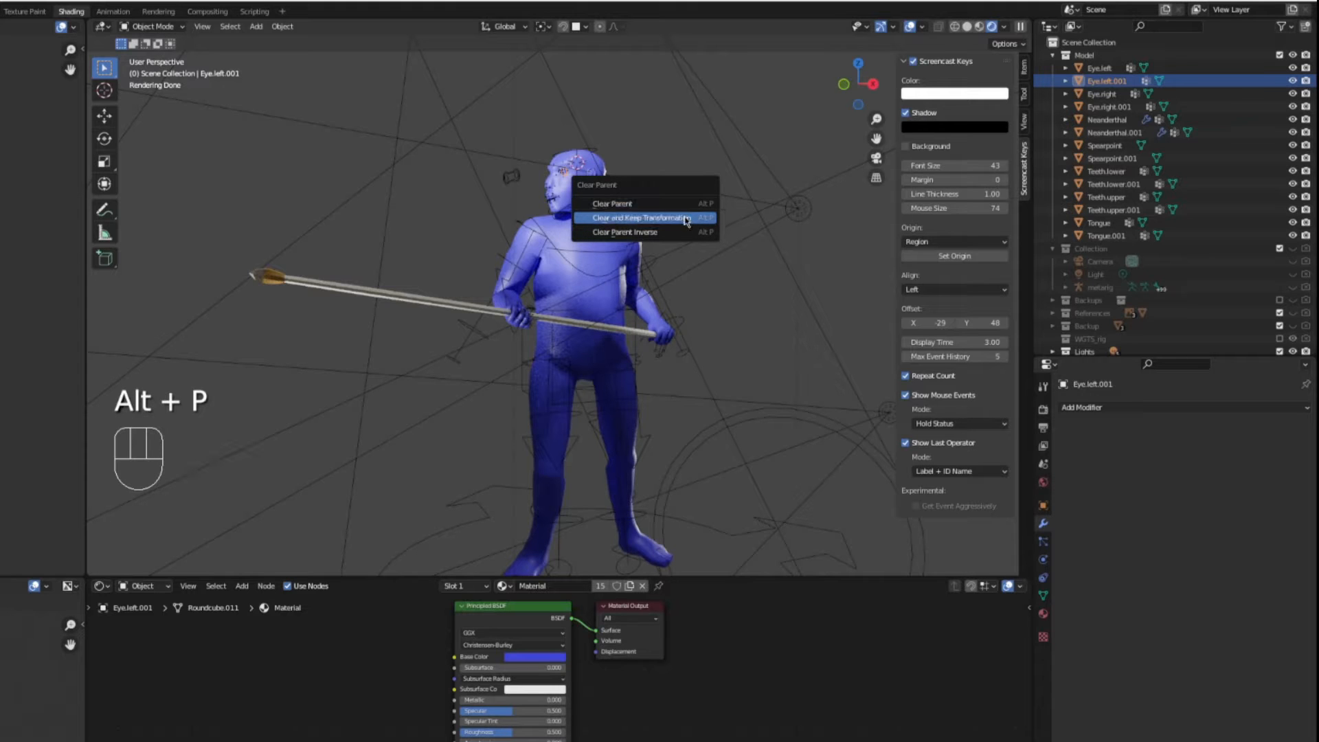
click(642, 218)
click(1095, 109)
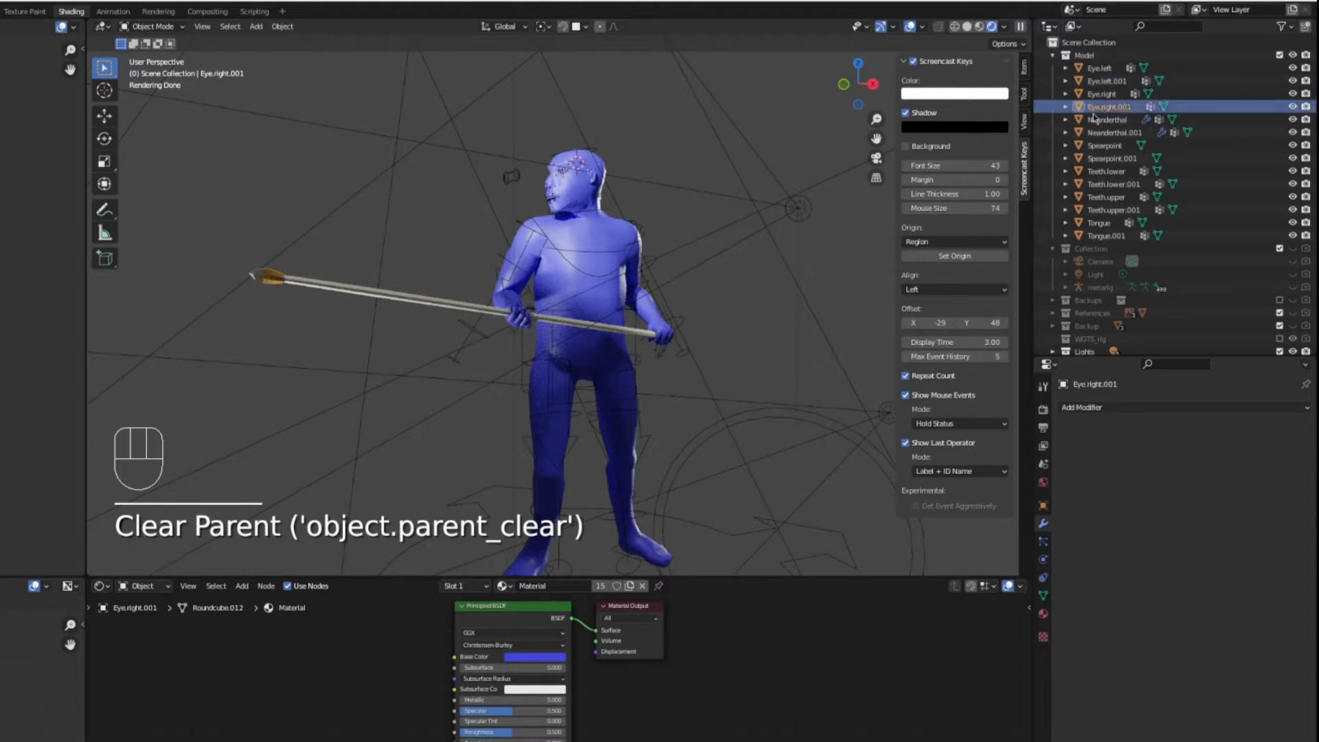
key(alt+p)
click(778, 183)
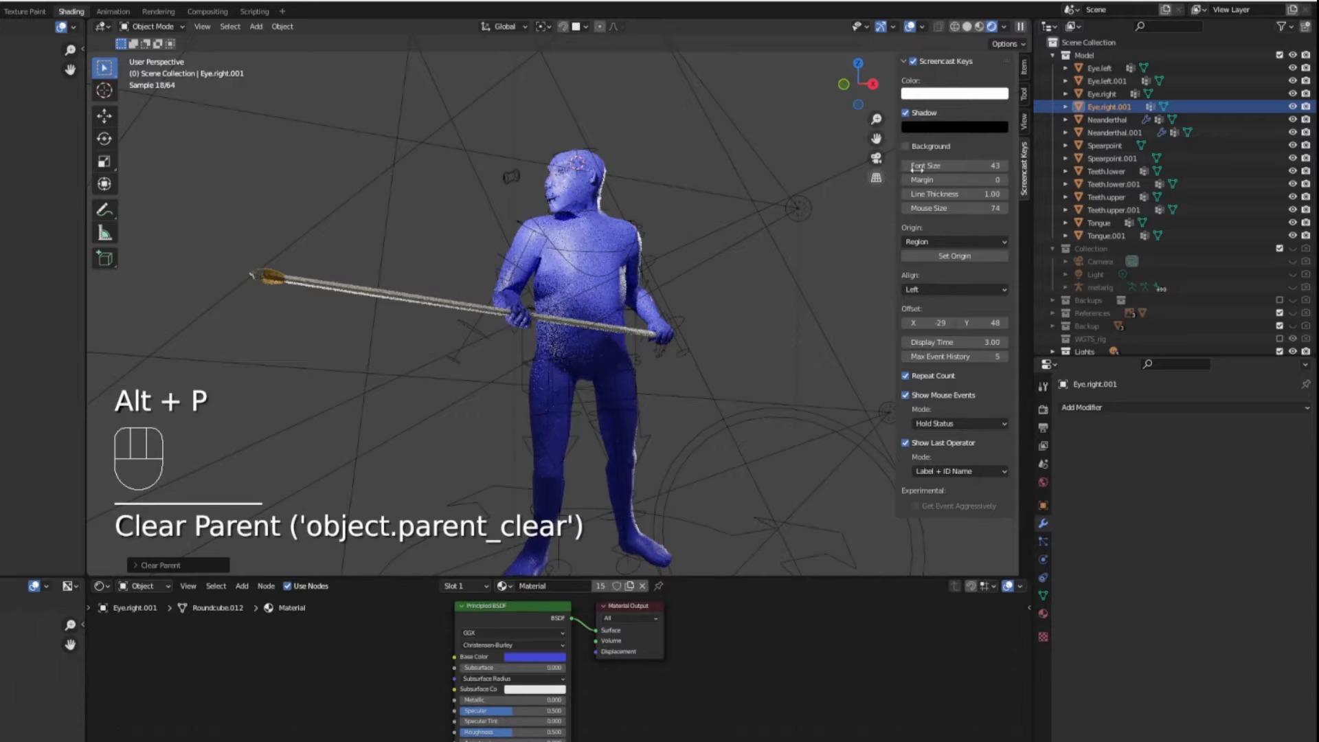
- Clear the parent of the duplicated Neanderthal body and spear, keeping their transformation
click(1115, 133)
key(alt+p)
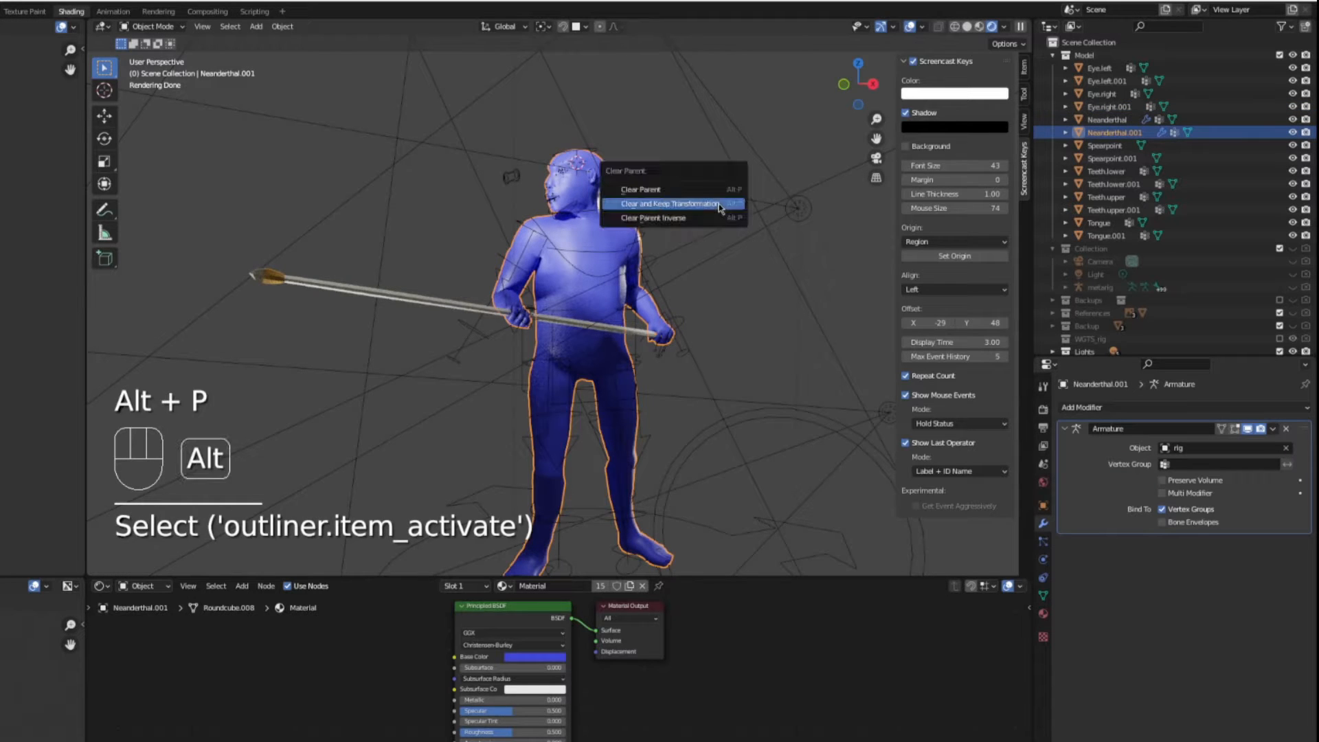
click(719, 204)
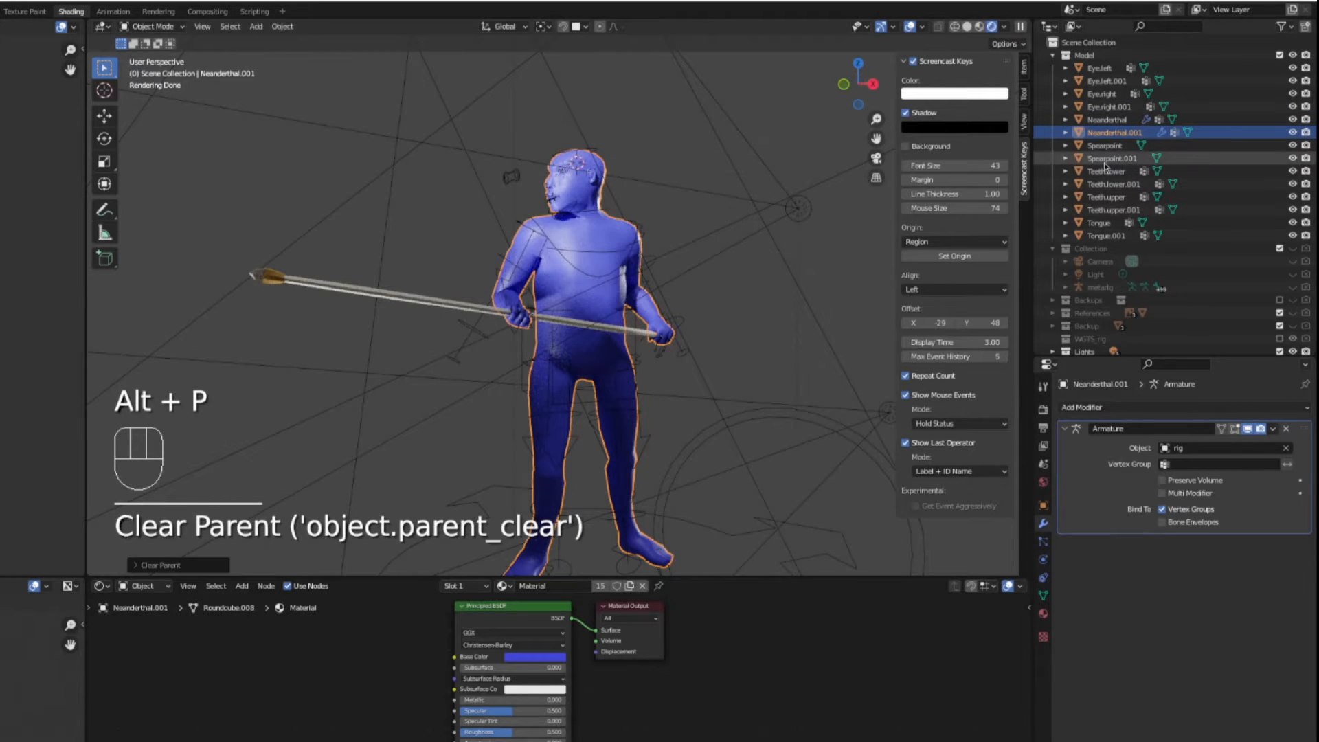
click(1112, 158)
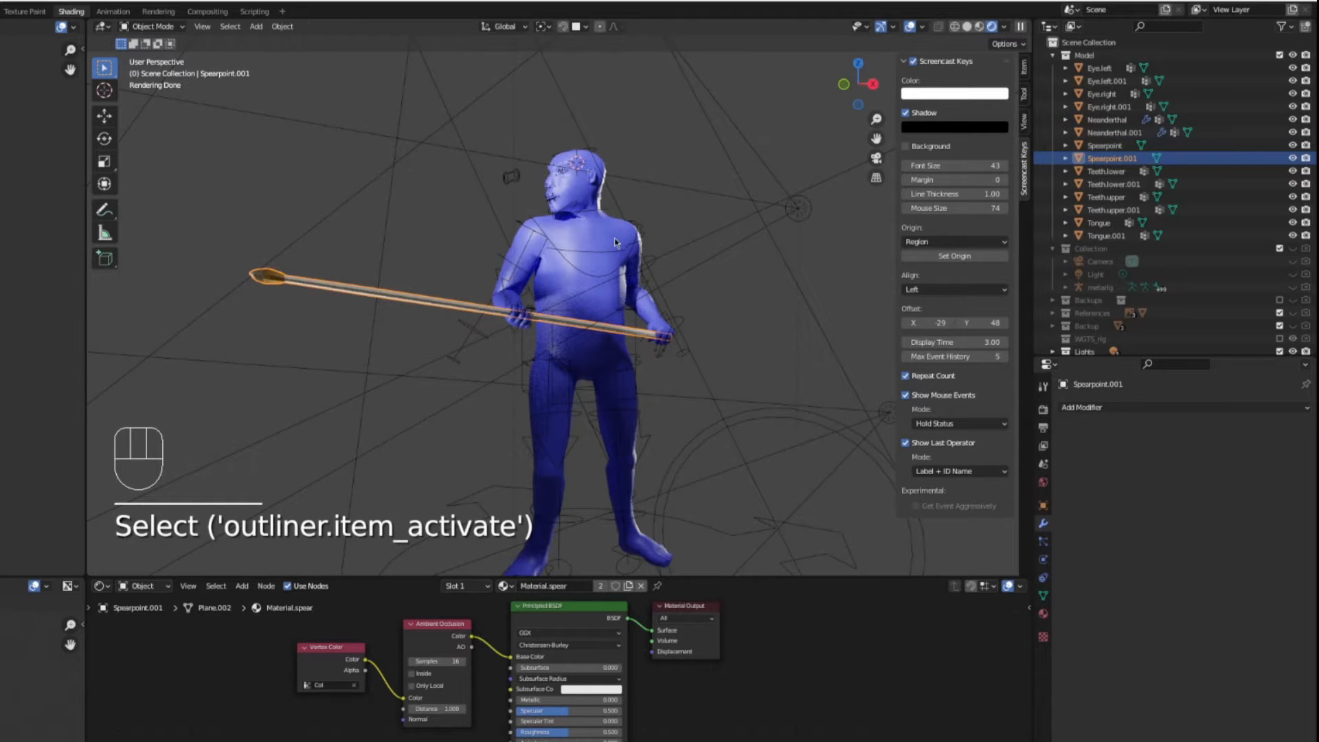
key(alt)
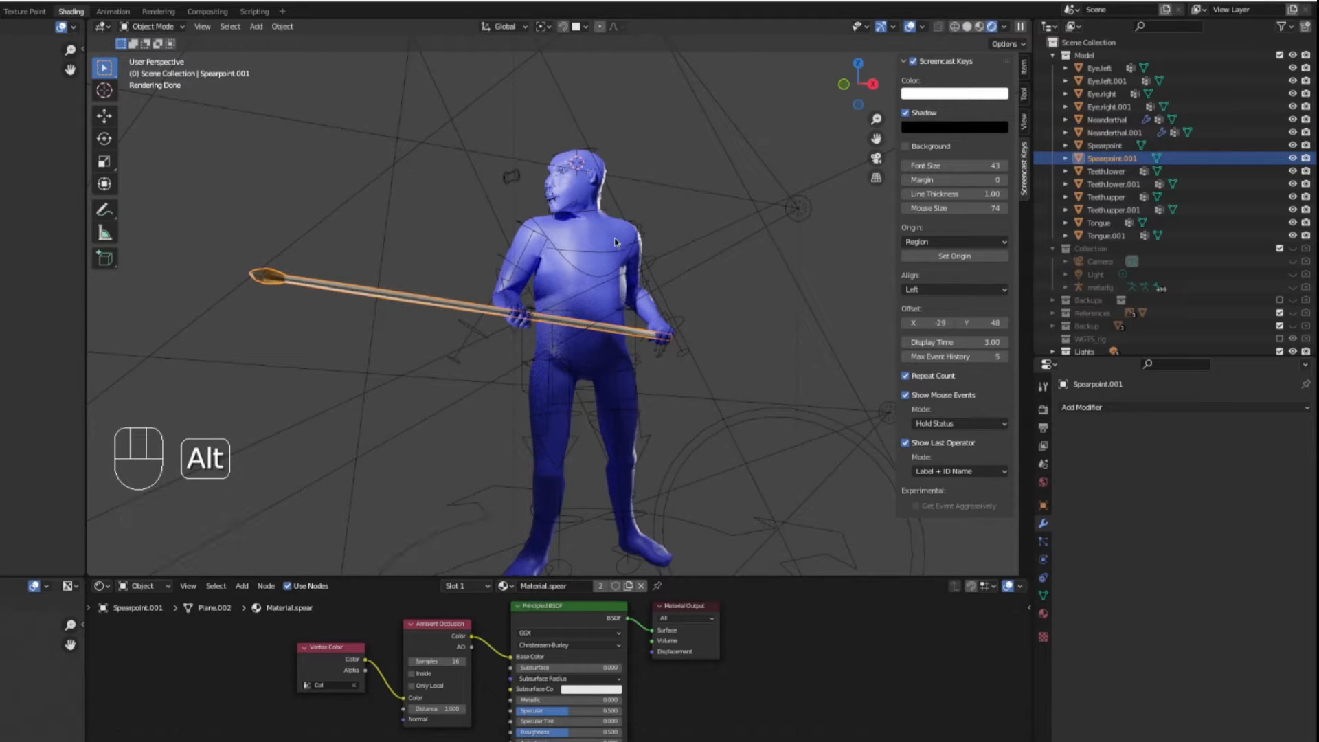
key(alt+p)
click(613, 238)
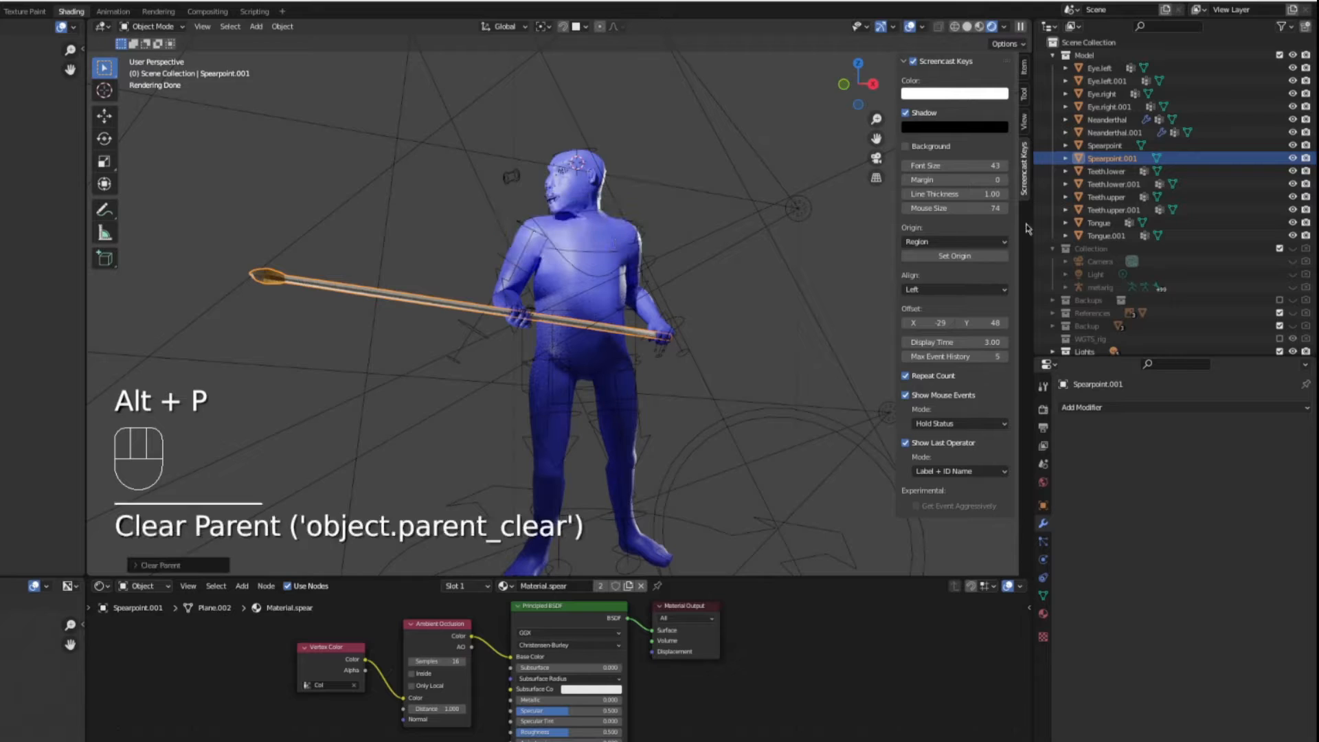
- Clear the parent of the duplicated lower teeth, upper teeth and tongue, keeping their transformation
click(1086, 184)
key(alt+p)
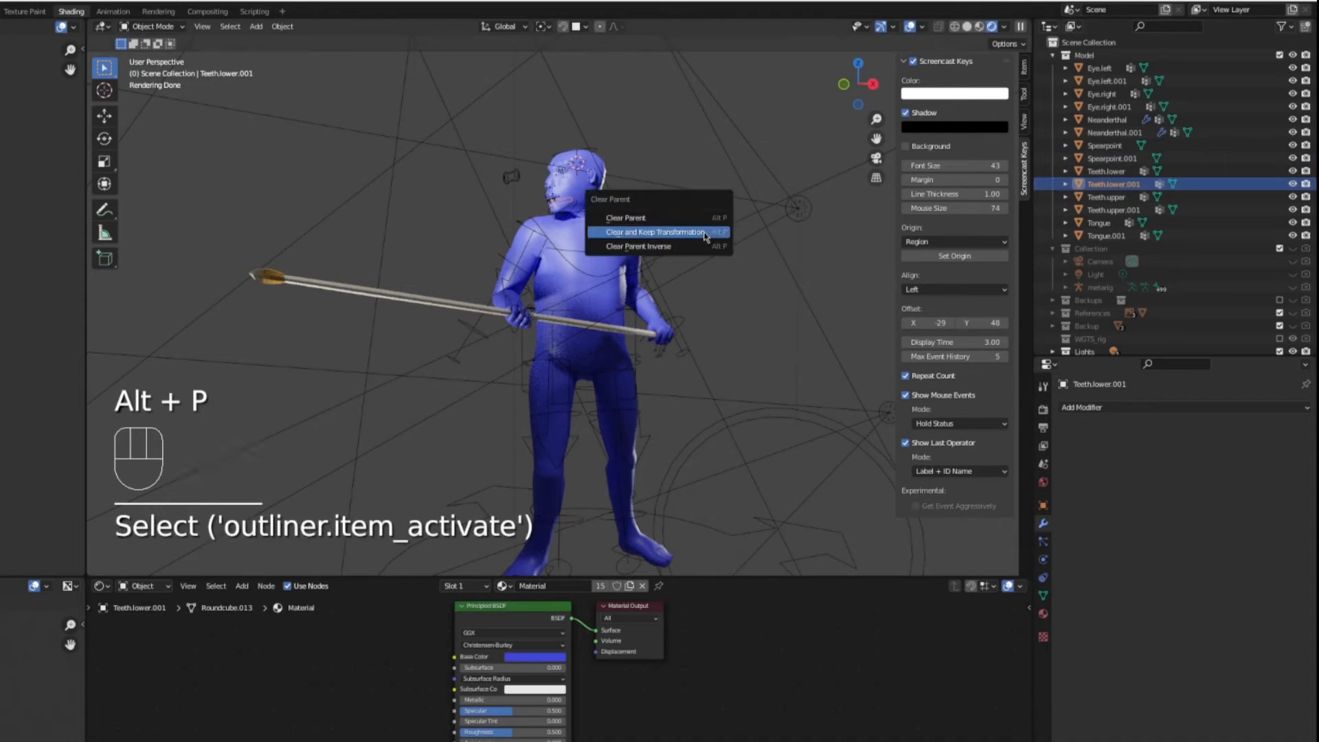
click(650, 230)
click(1113, 209)
key(alt+p)
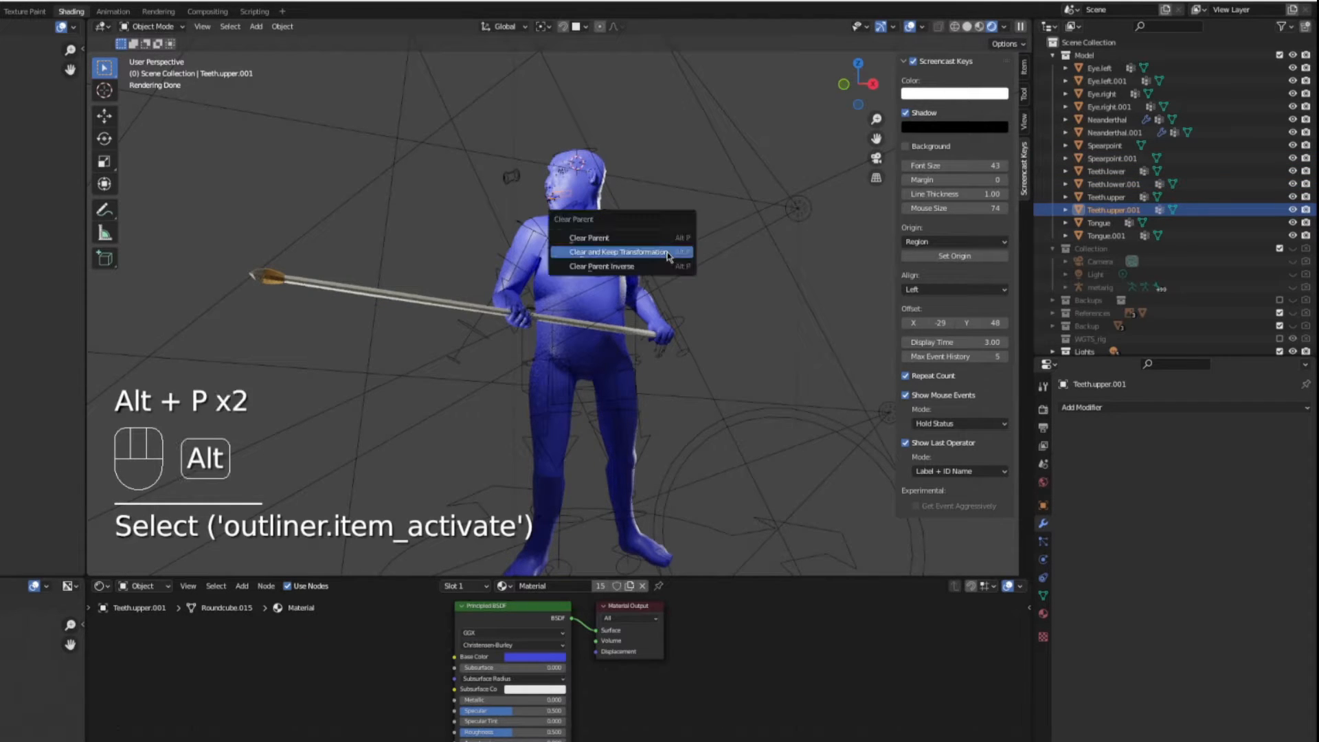
click(605, 251)
click(1120, 235)
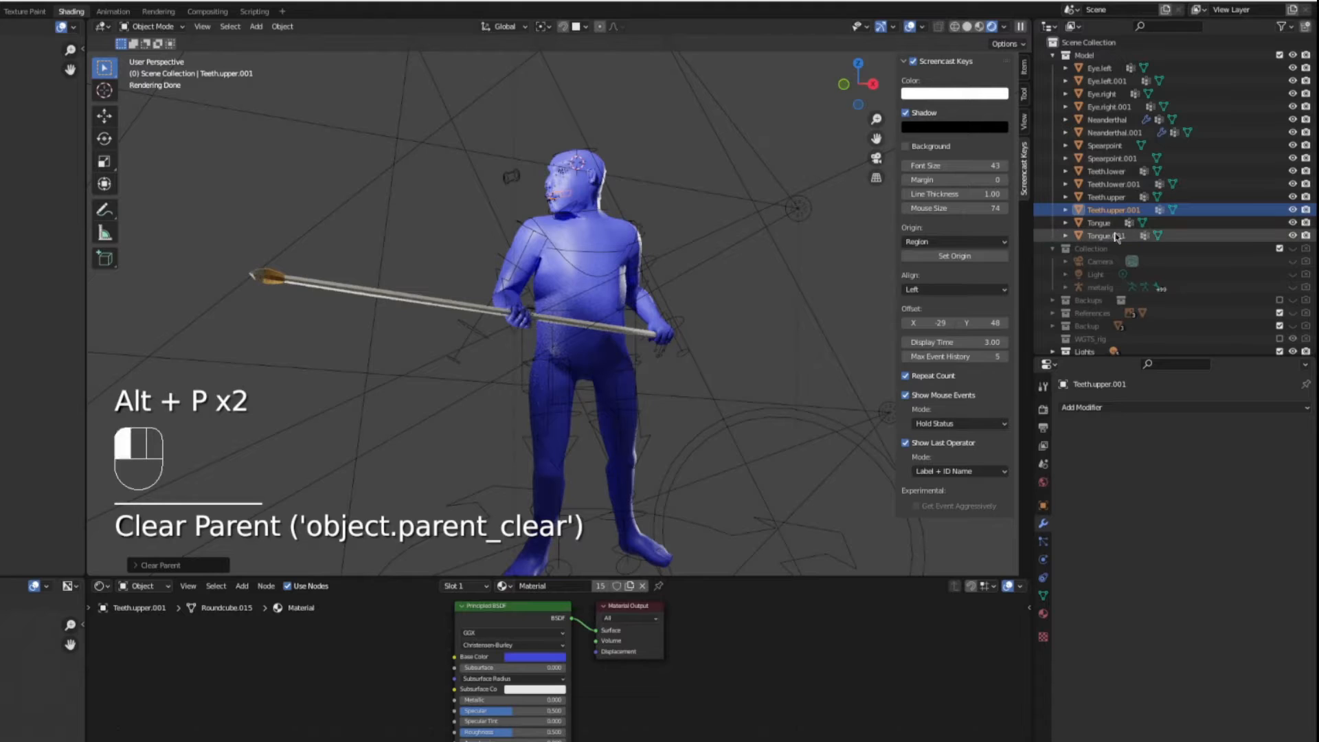
key(alt+p)
click(806, 237)
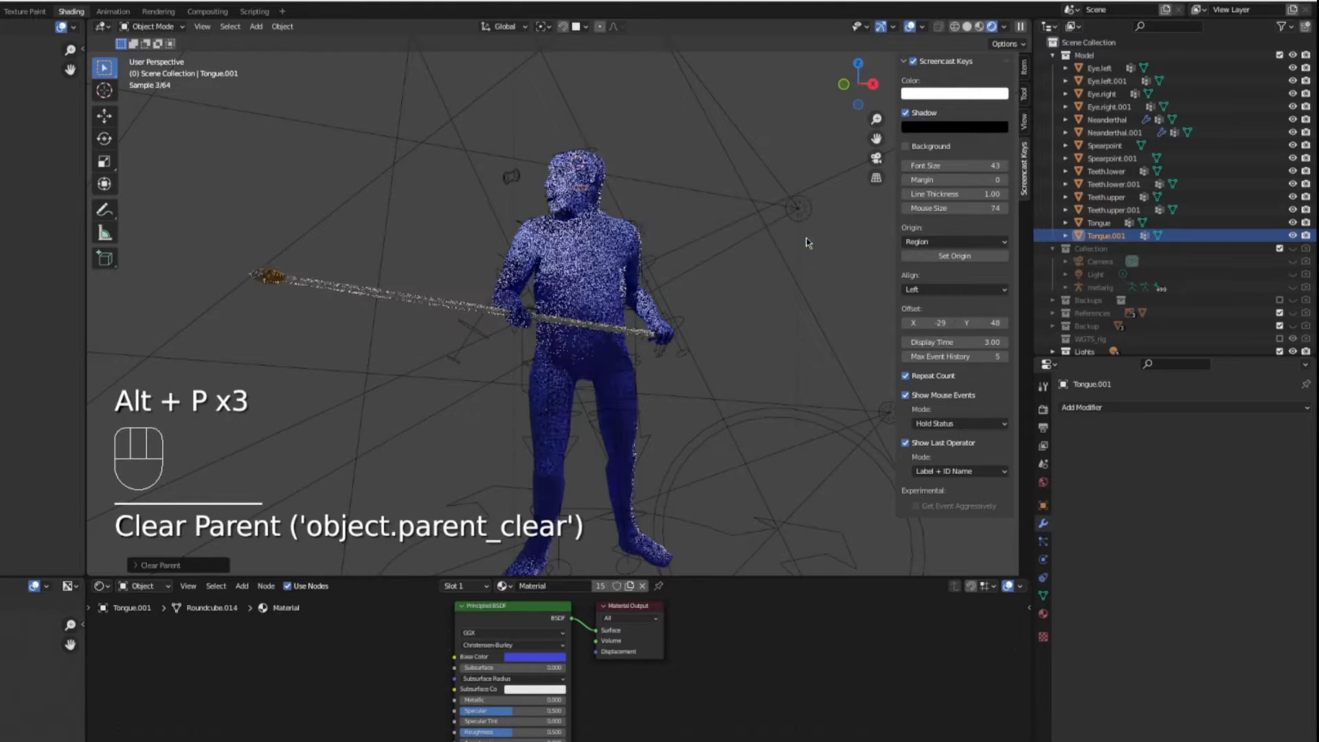
- Apply the Armature modifier on the duplicated Neanderthal body
click(1107, 133)
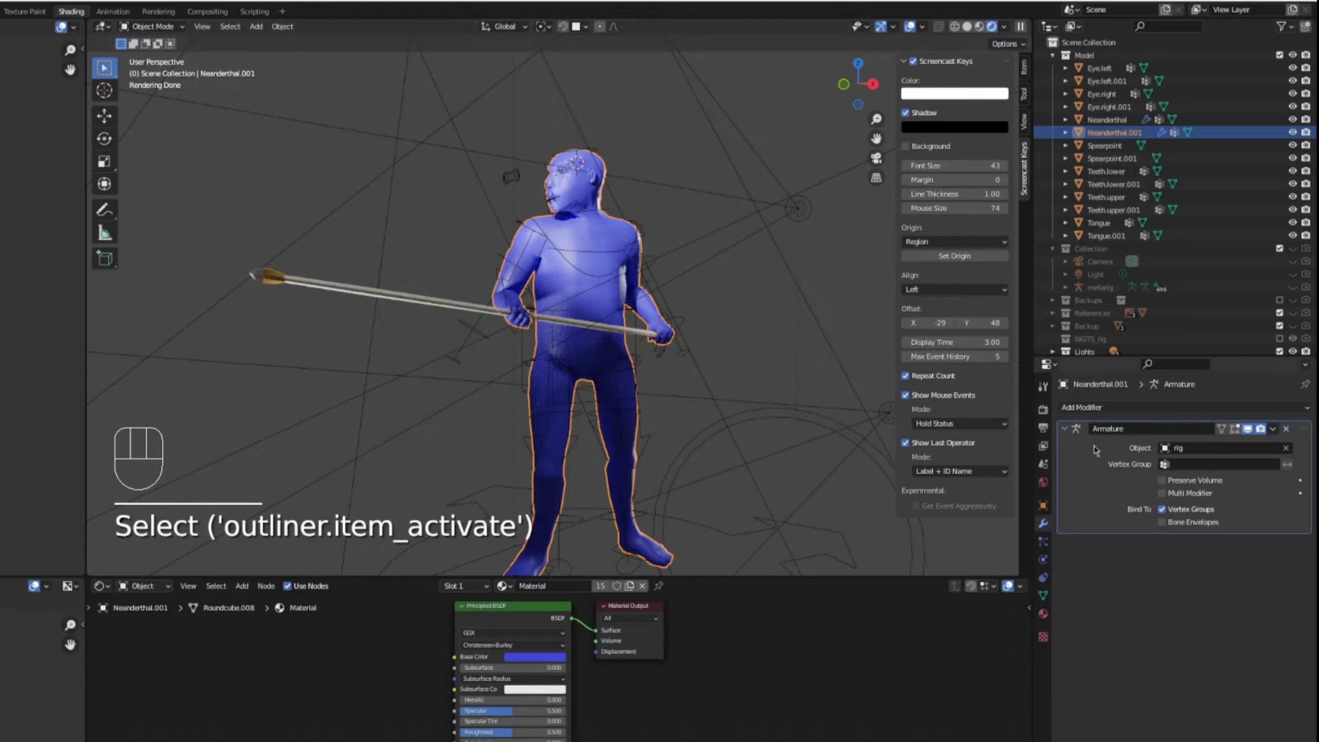
click(1272, 429)
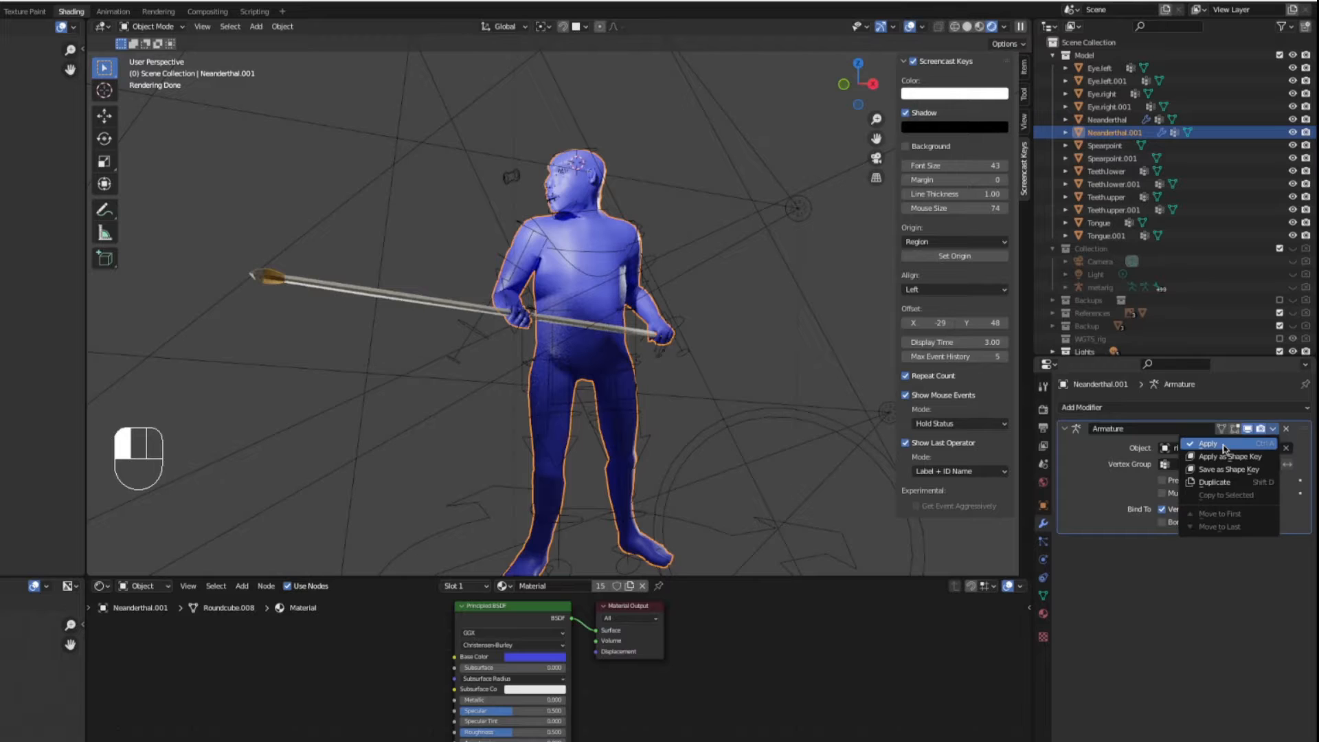
click(1210, 443)
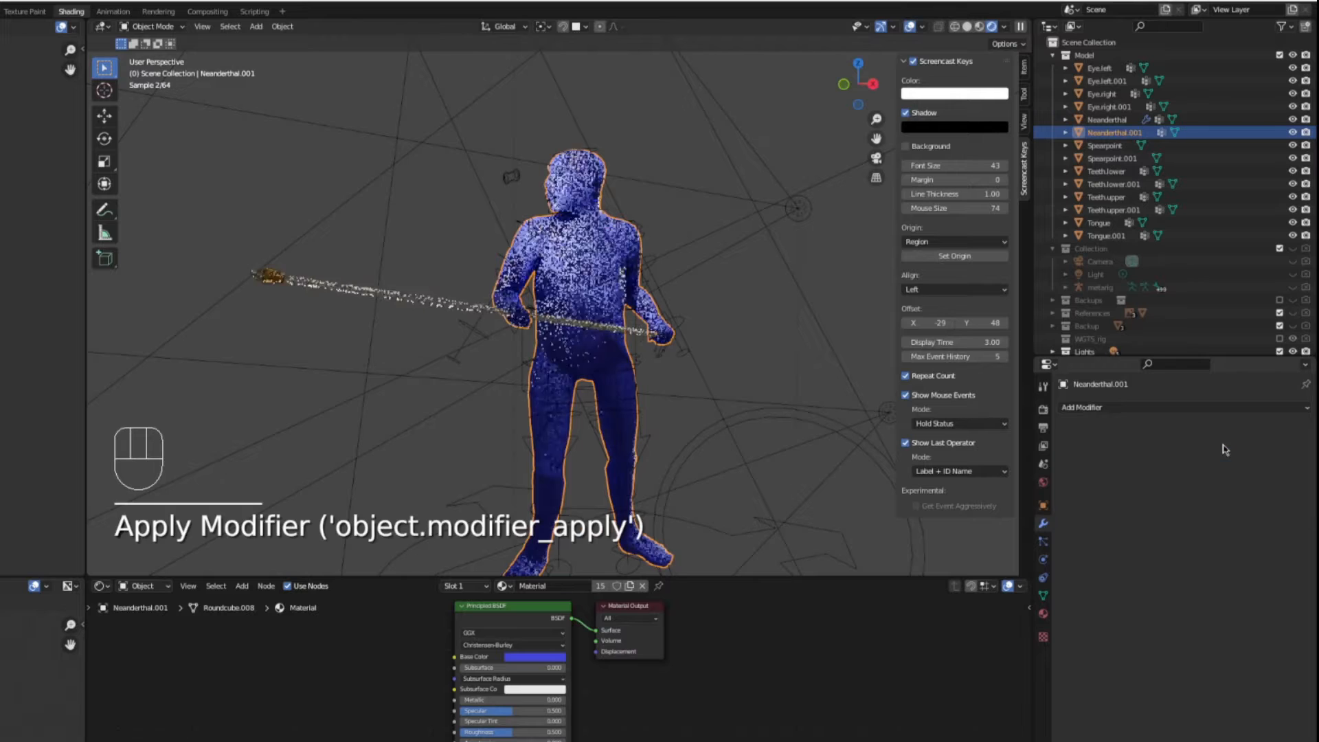
- Join the duplicated eyes, spear, teeth and tongue into the duplicated Neanderthal body, with the body as the active object
click(1105, 81)
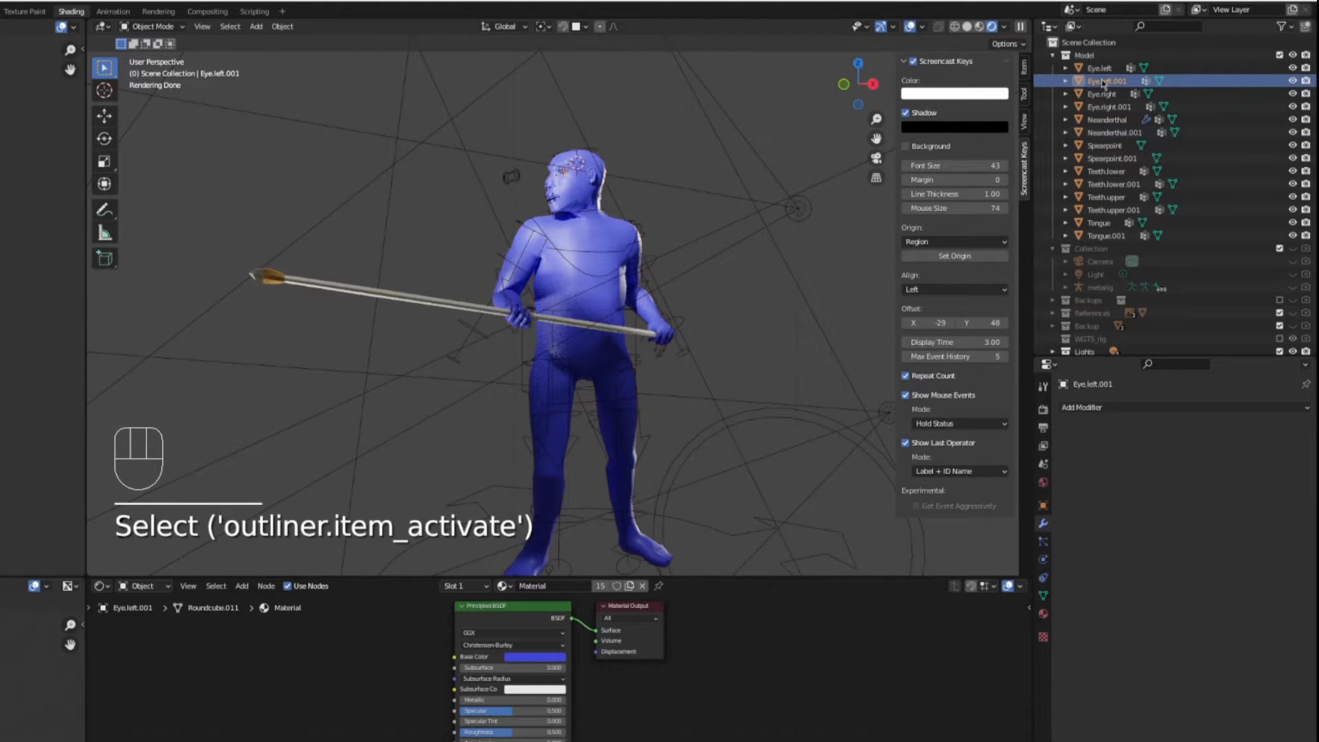
ctrl+click(1104, 107)
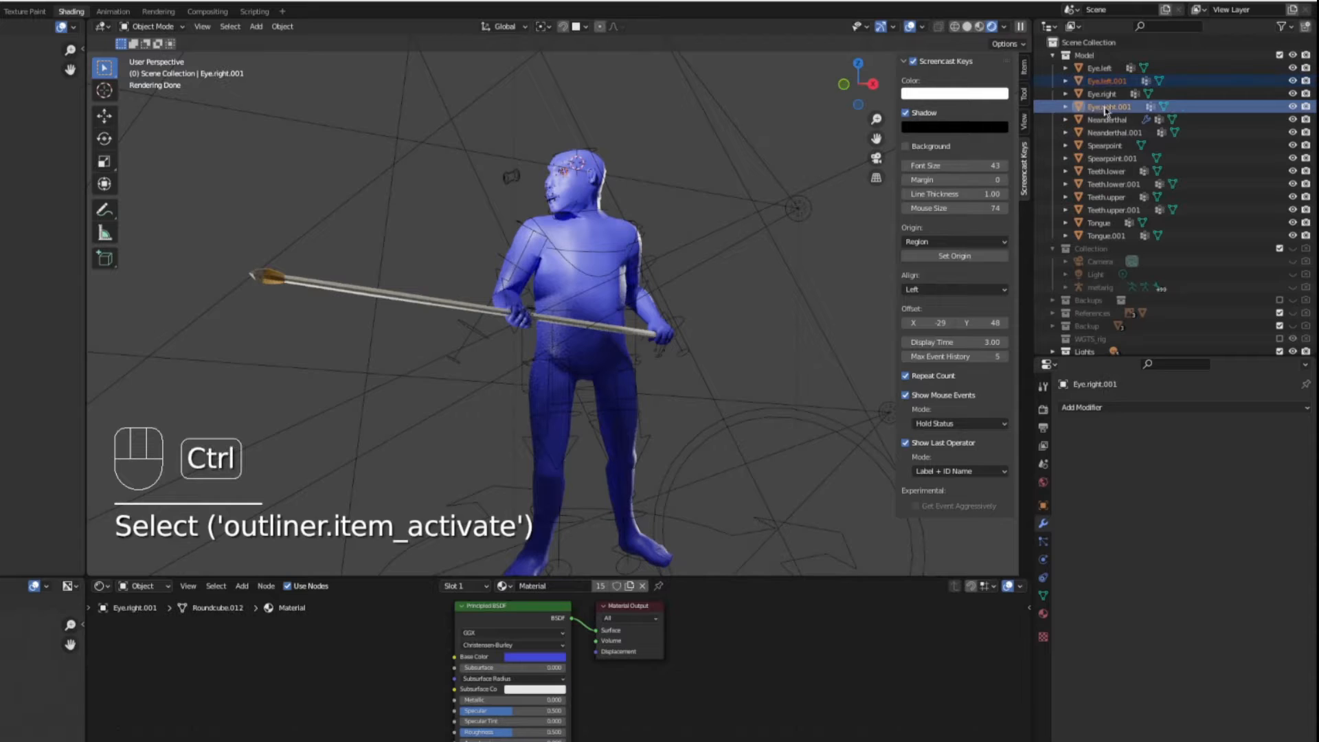
ctrl+click(1120, 159)
ctrl+click(1124, 186)
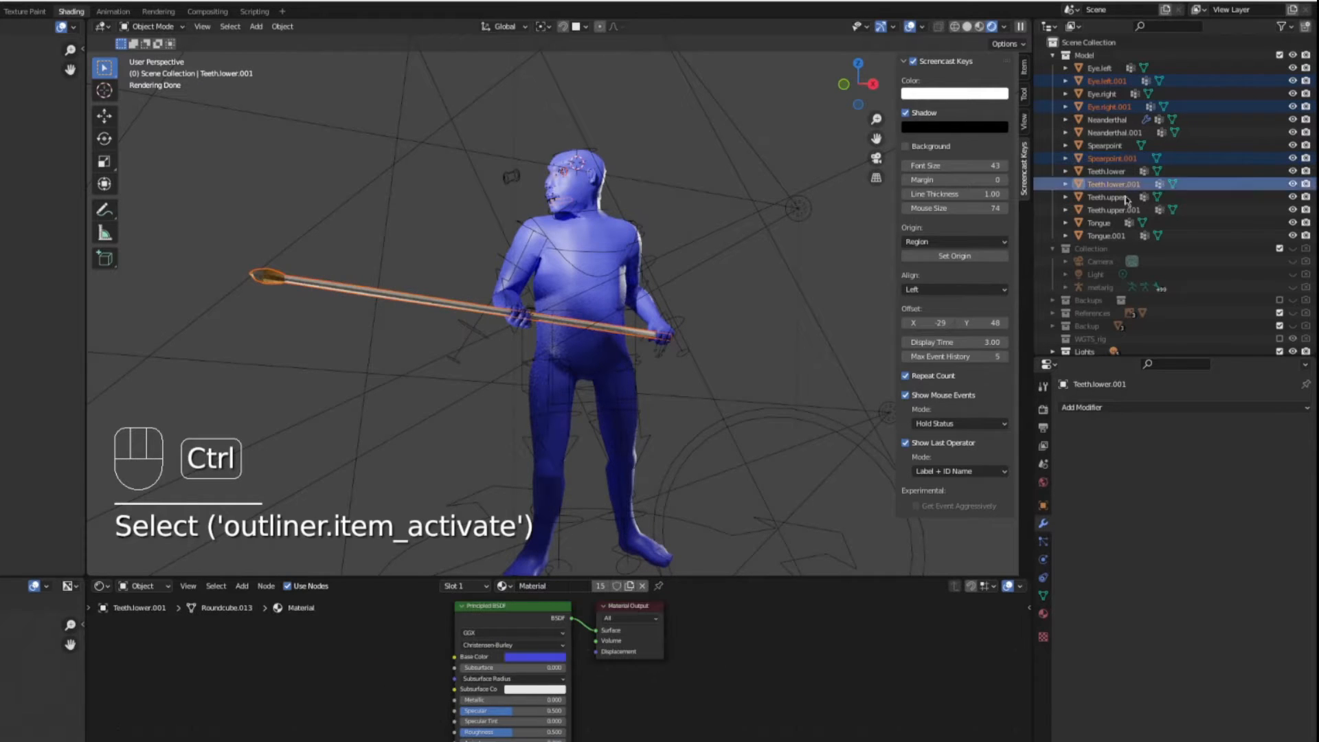
ctrl+click(1113, 209)
ctrl+click(1107, 236)
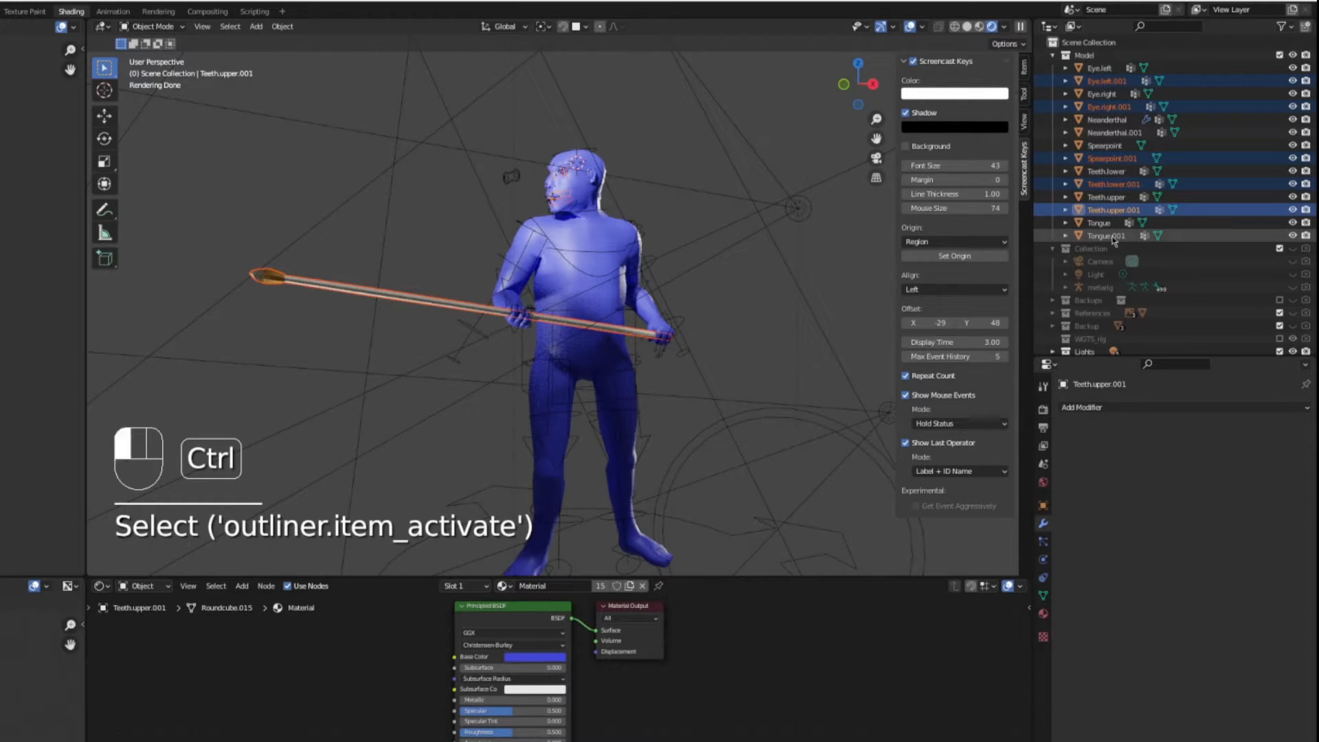
ctrl+click(1115, 132)
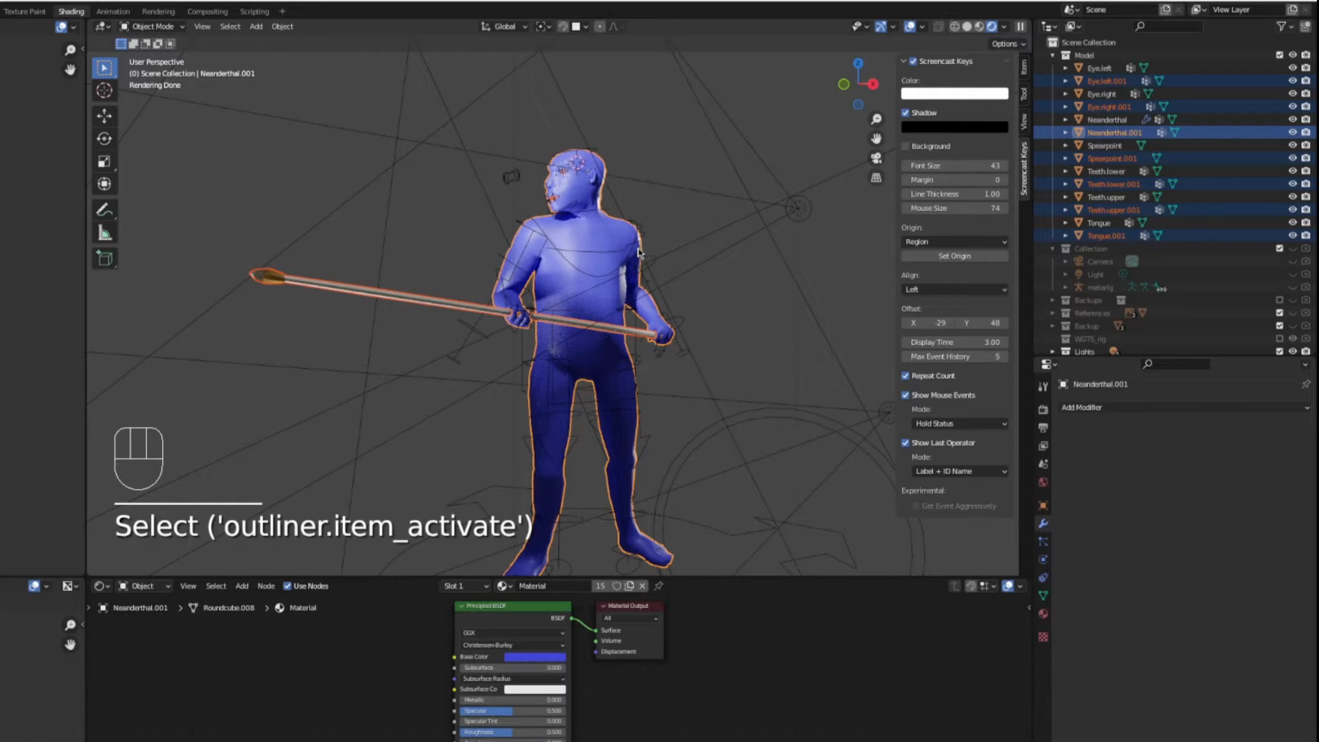
key(ctrl+j)
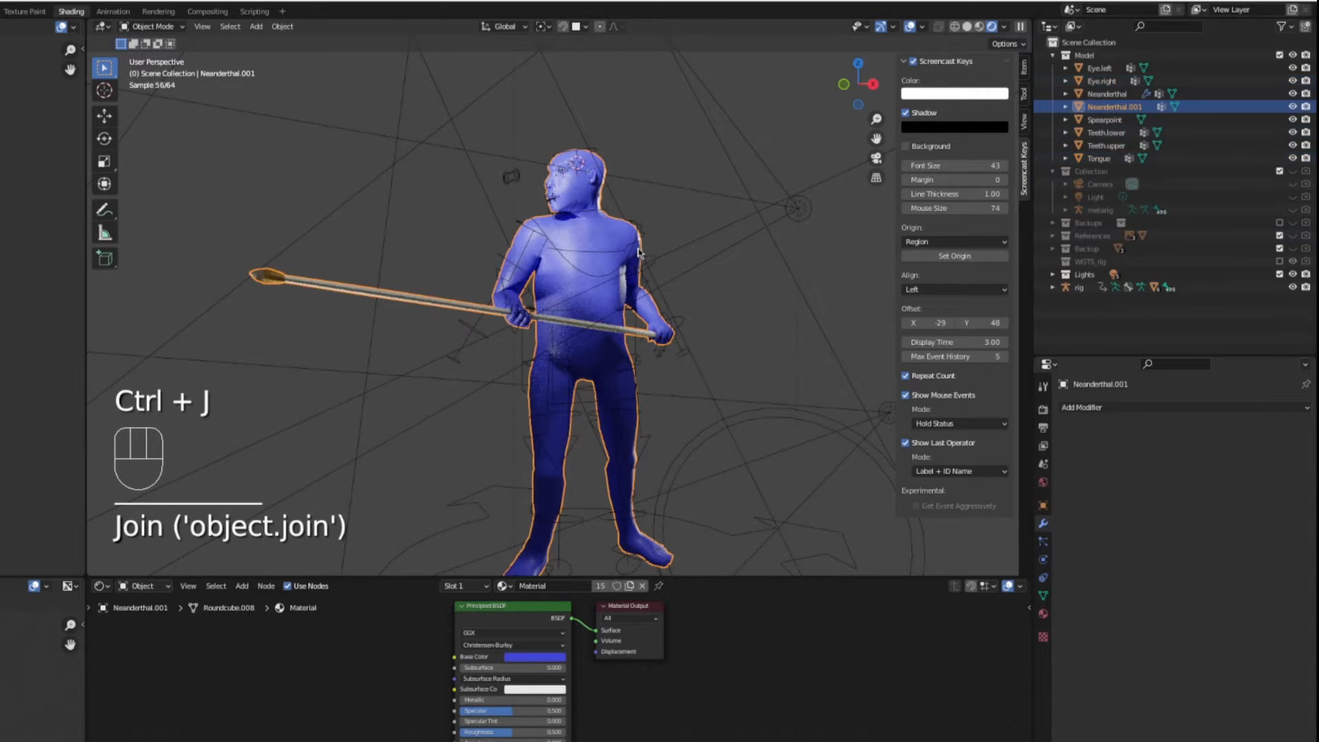
- Rename the joined duplicate as Neanderthal.baked
double_click(1133, 107)
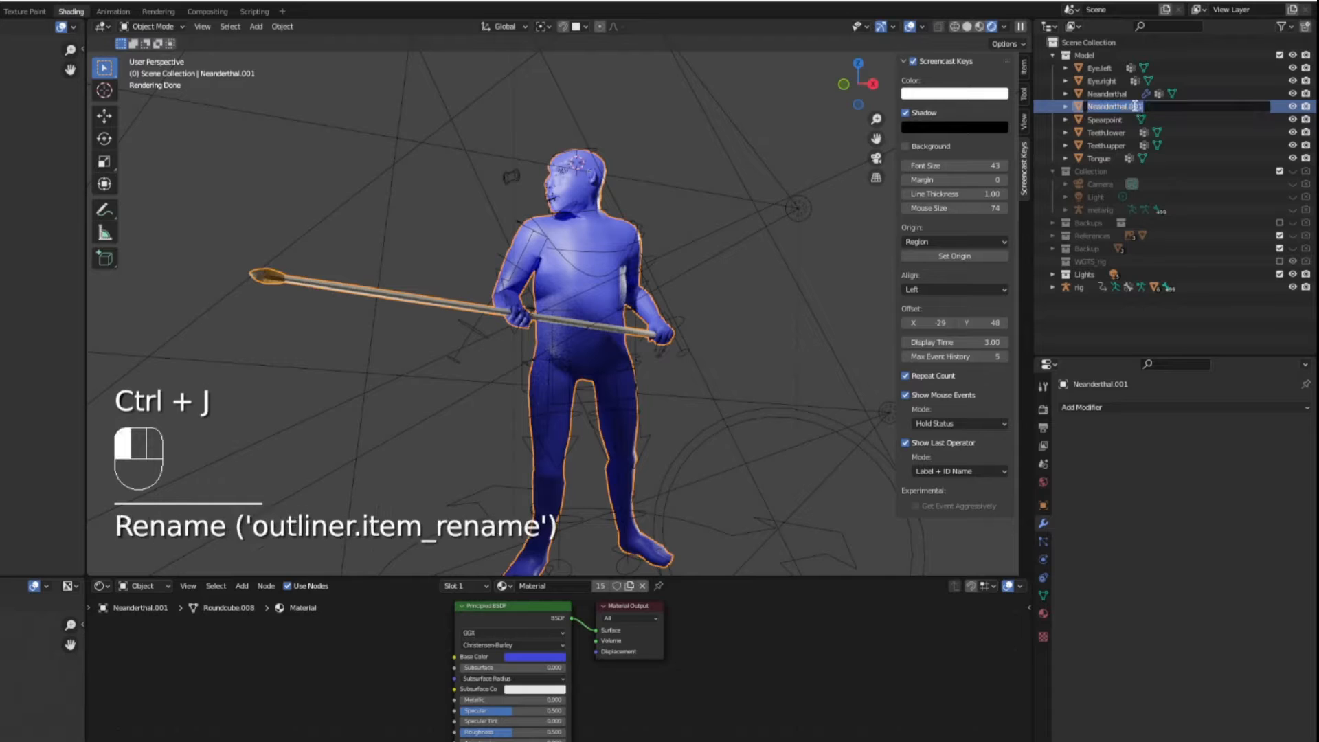
drag(1133, 107, 1182, 104)
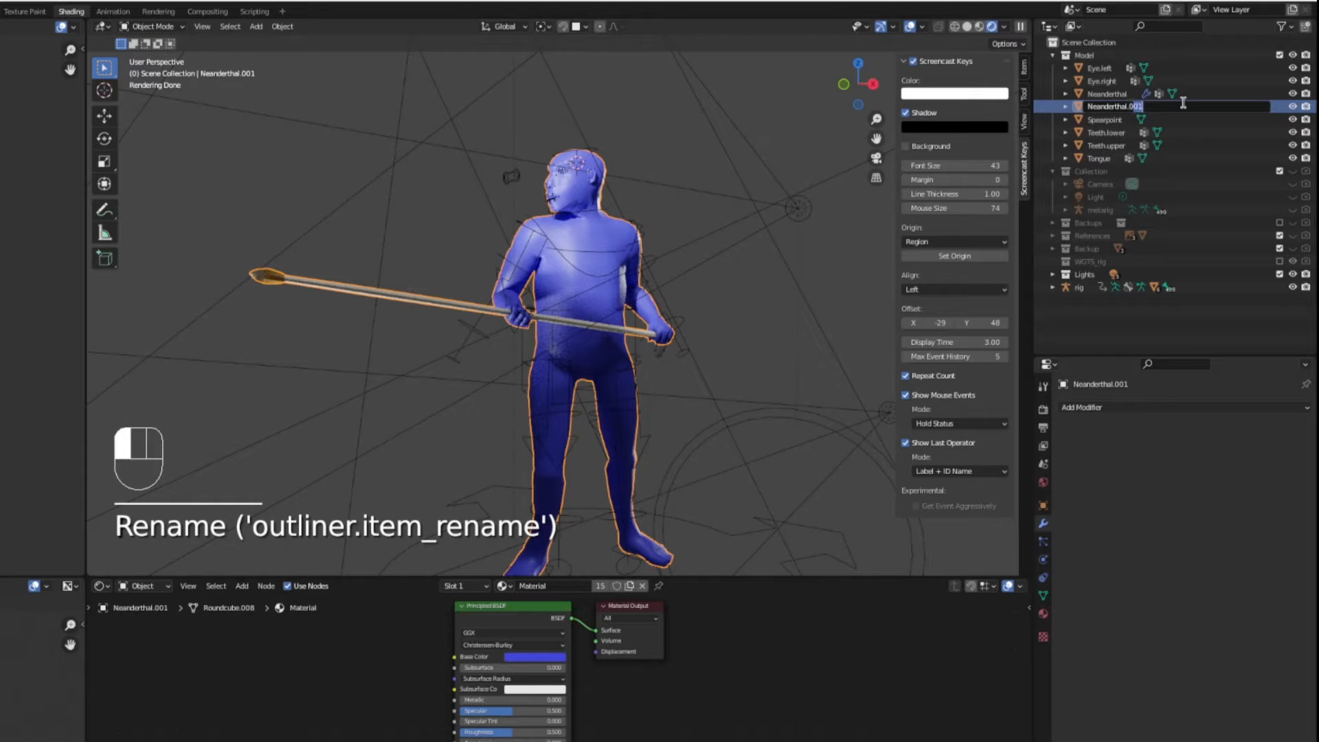
text(b)
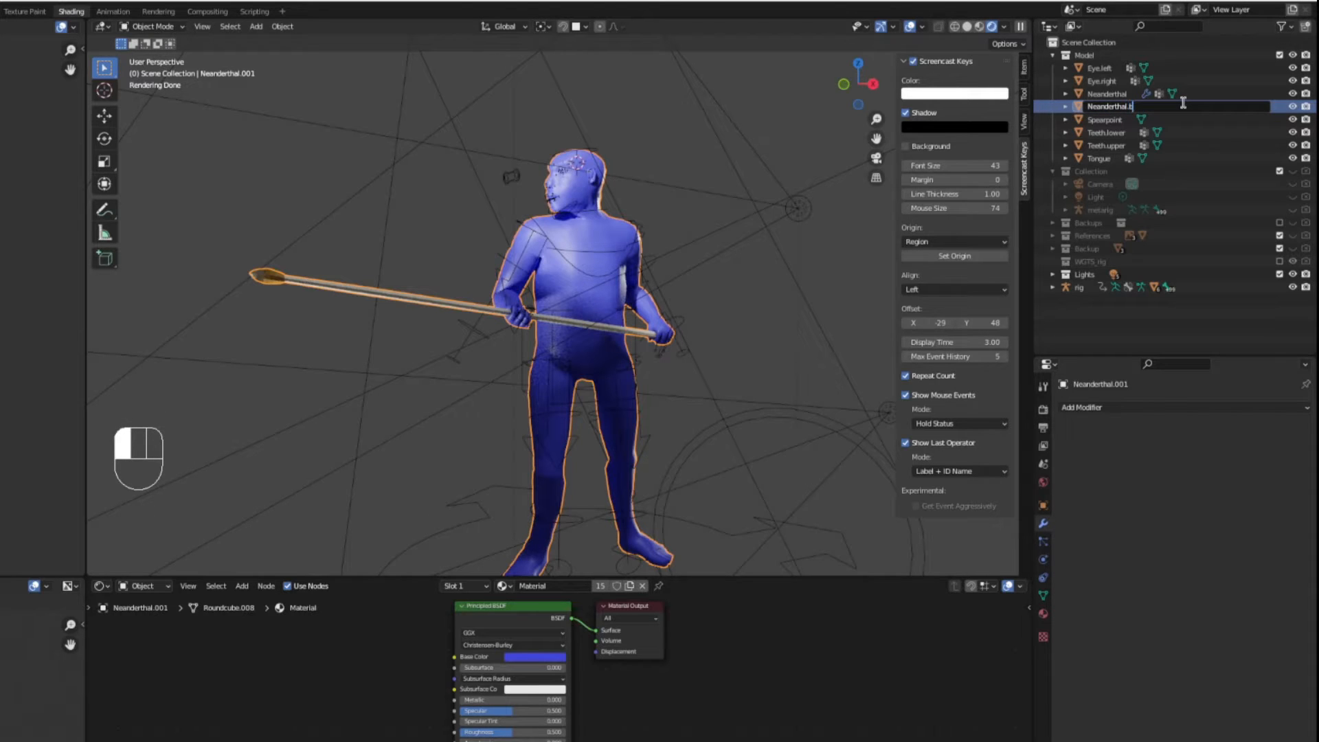
text(aked)
key(Return)
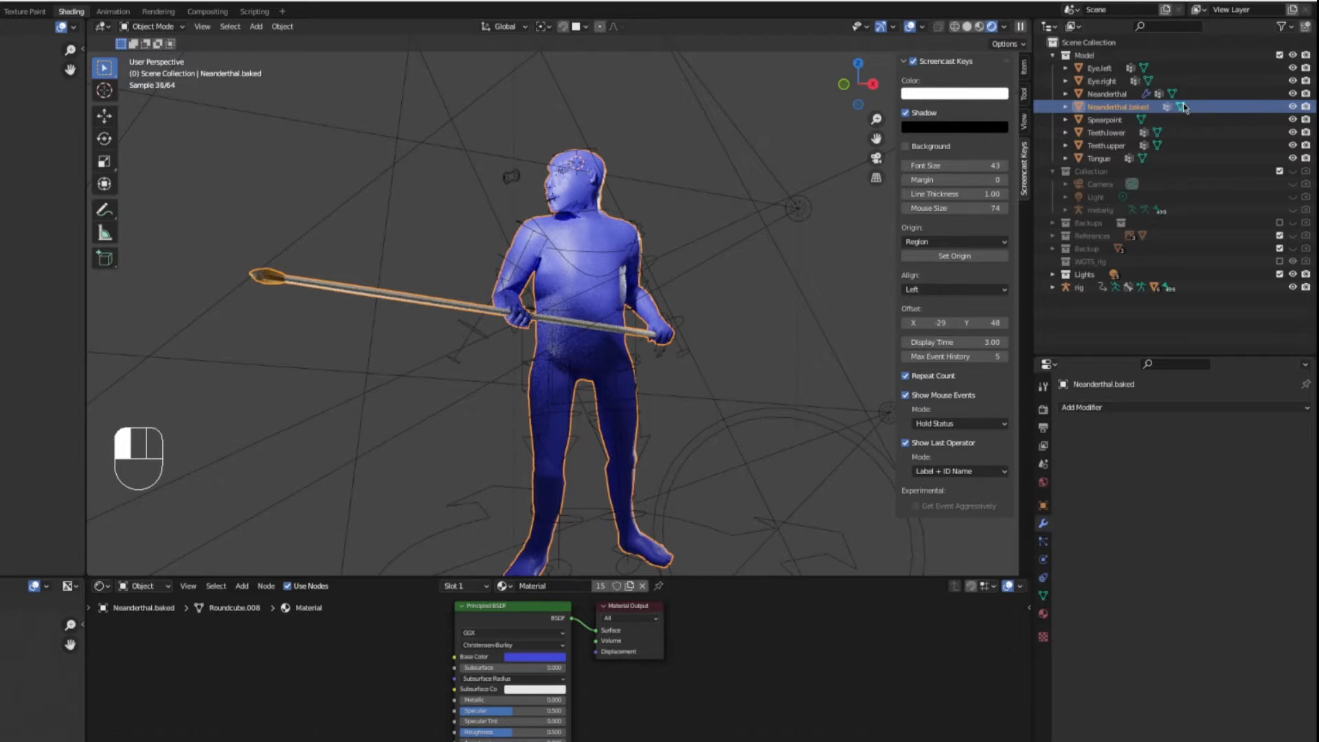
- Move Neanderthal.baked out of the Model collection into the top-level Scene Collection
drag(1116, 107, 1115, 44)
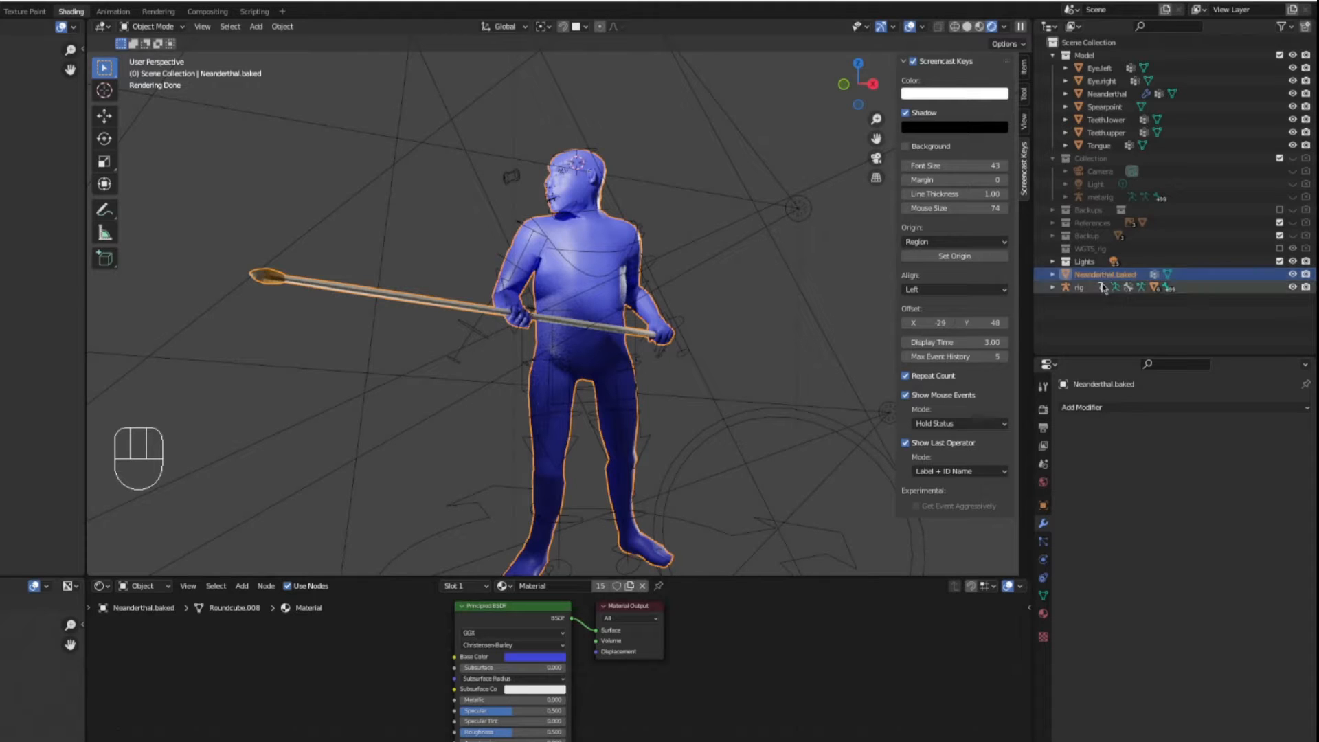
- Add a Catmull-Clark Subdivision Surface modifier to the original Neanderthal body and set its viewport level to 2
click(1098, 69)
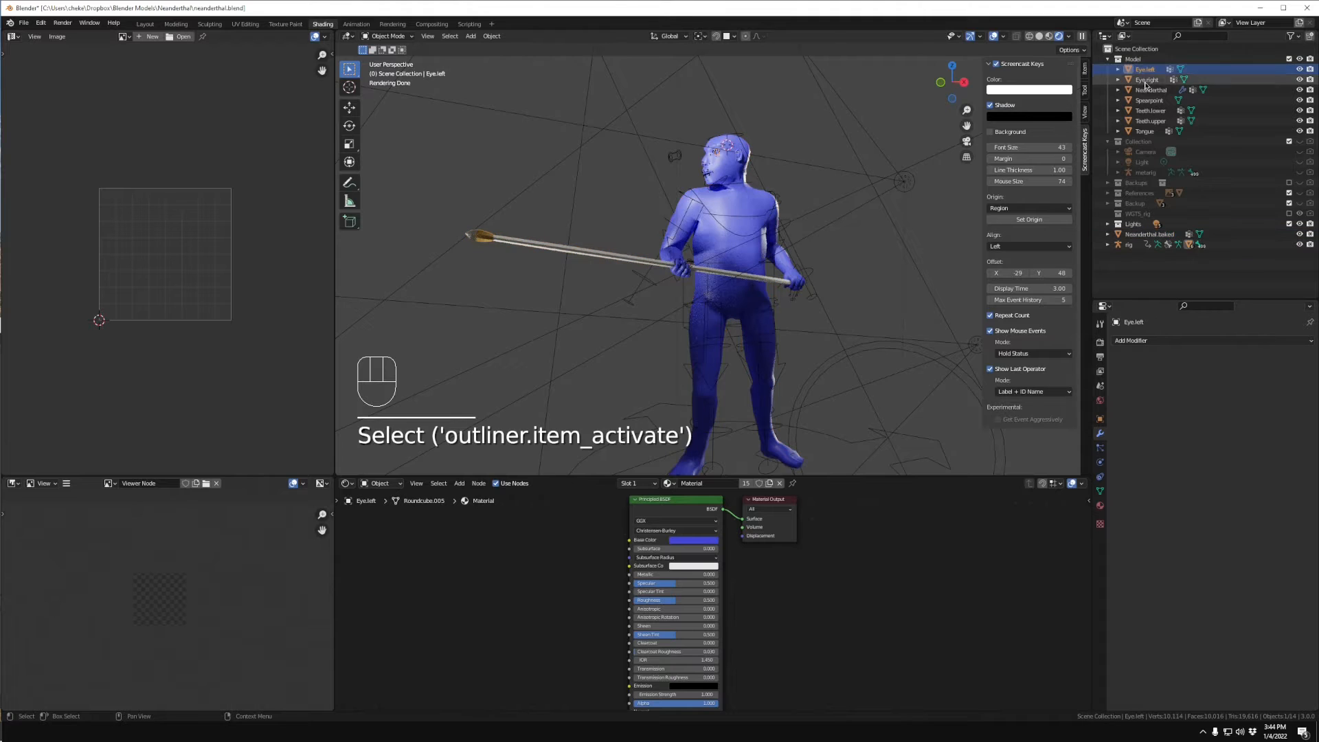
click(1149, 90)
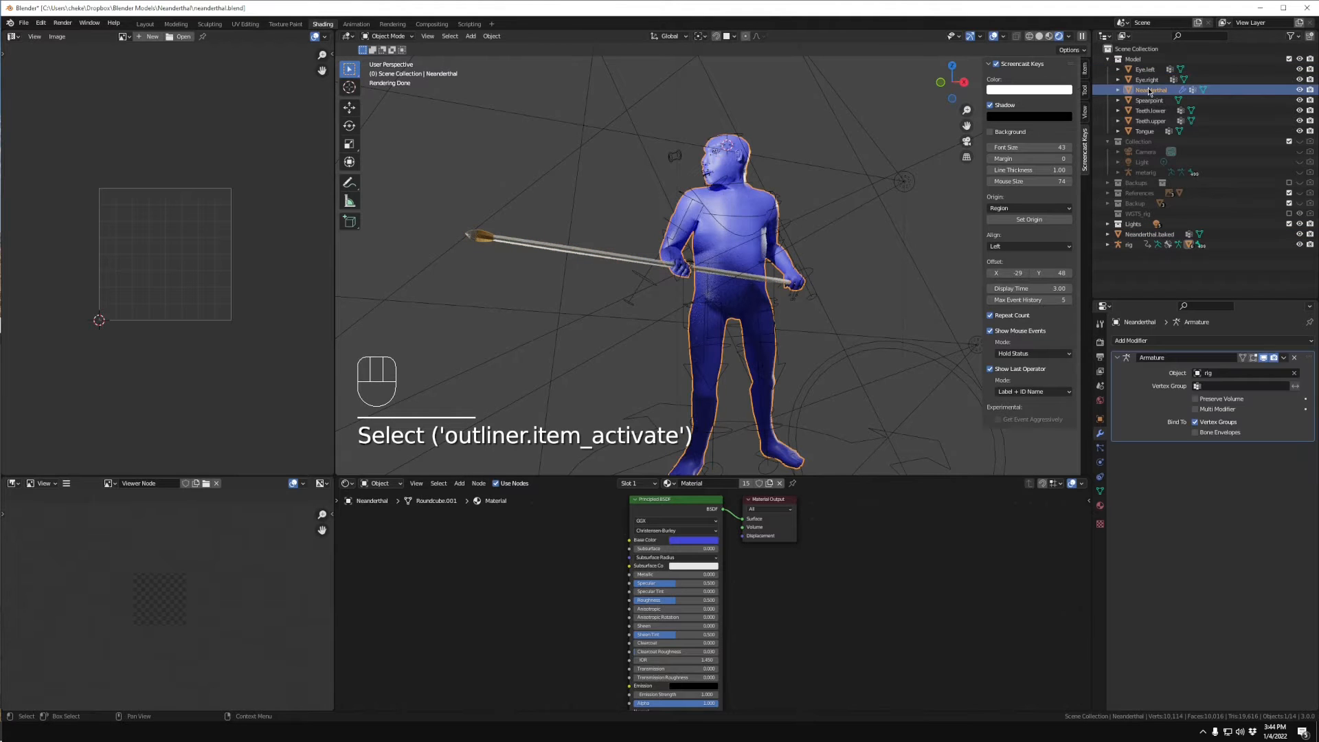
middle_drag(696, 204, 616, 229)
scroll(687, 157, up, 3)
scroll(687, 157, up, 3)
shift+middle_drag(692, 134, 735, 280)
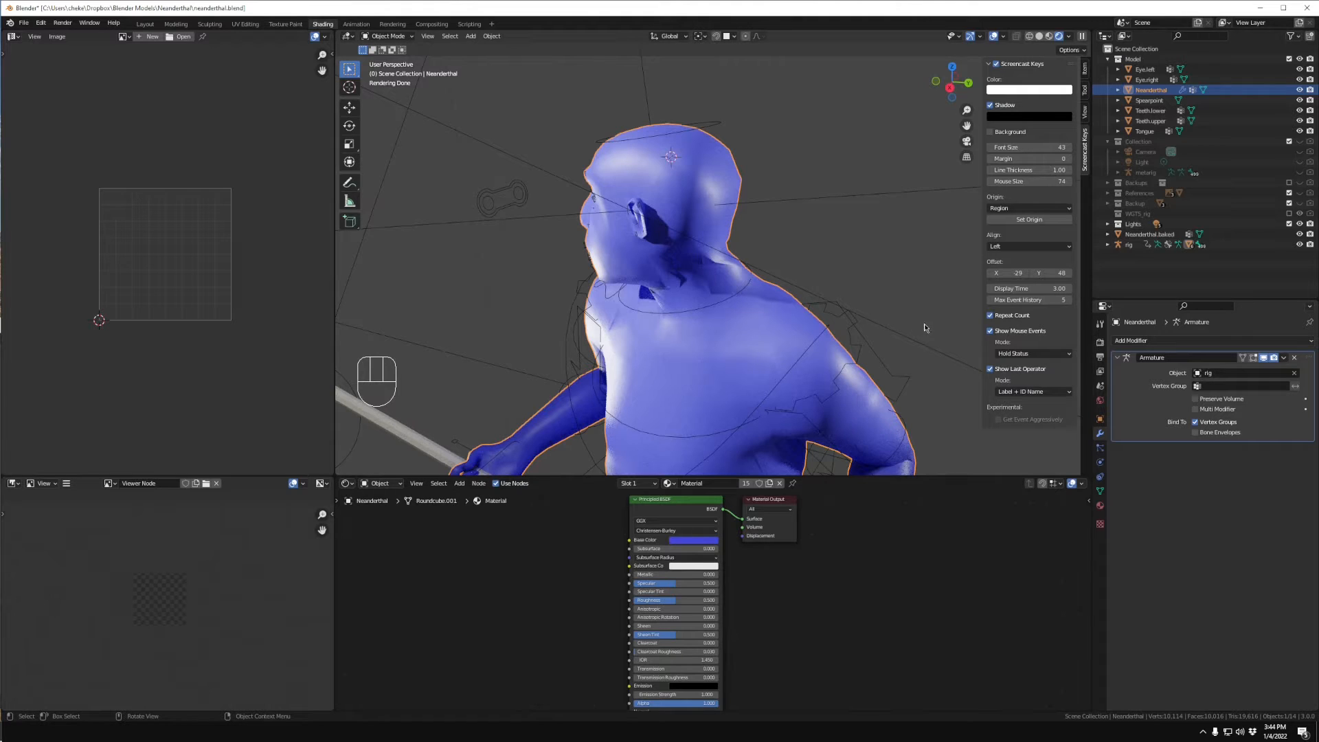
click(1189, 341)
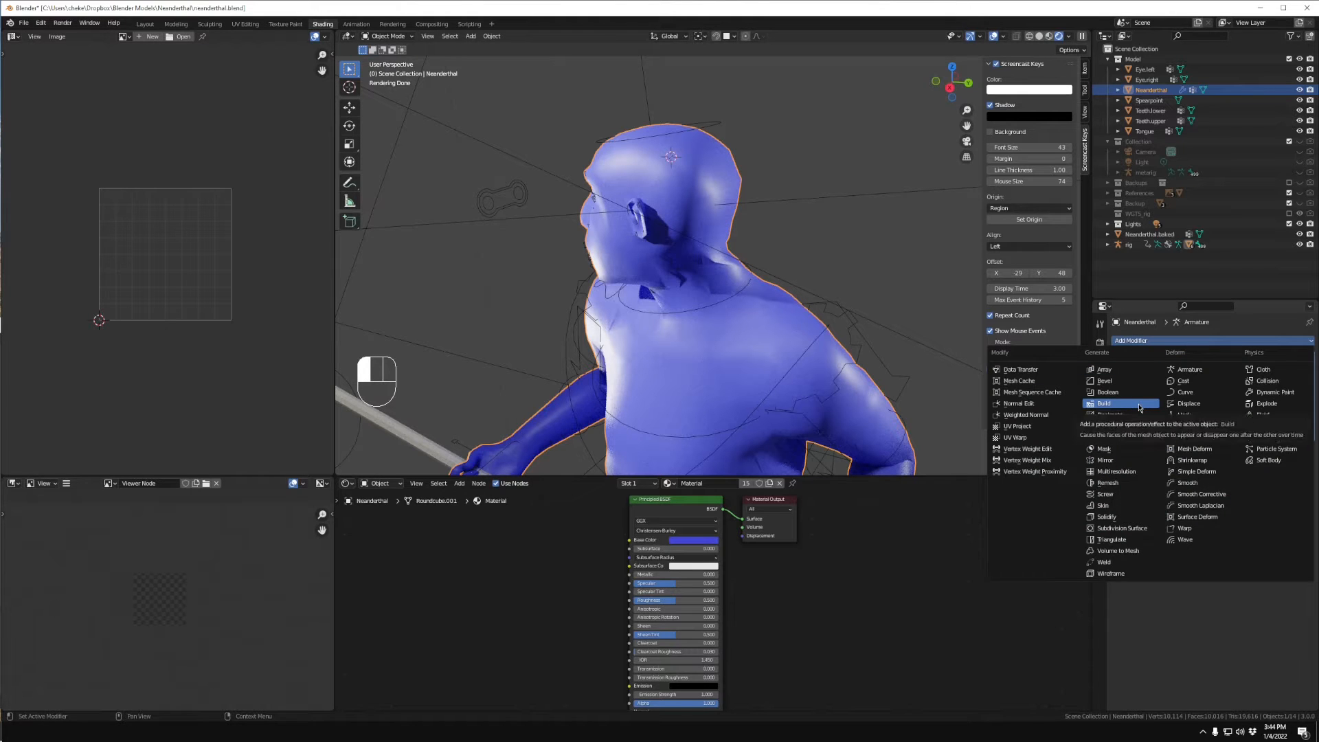
click(1114, 529)
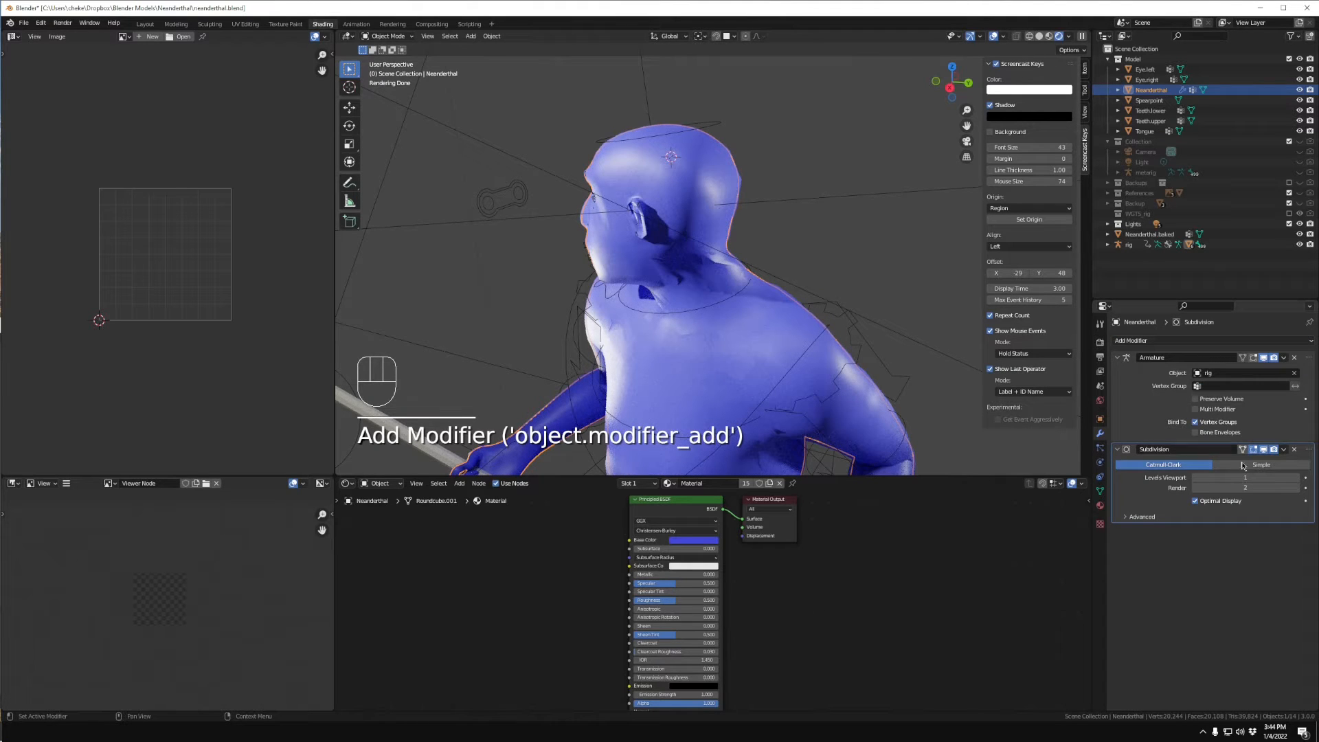
click(1299, 481)
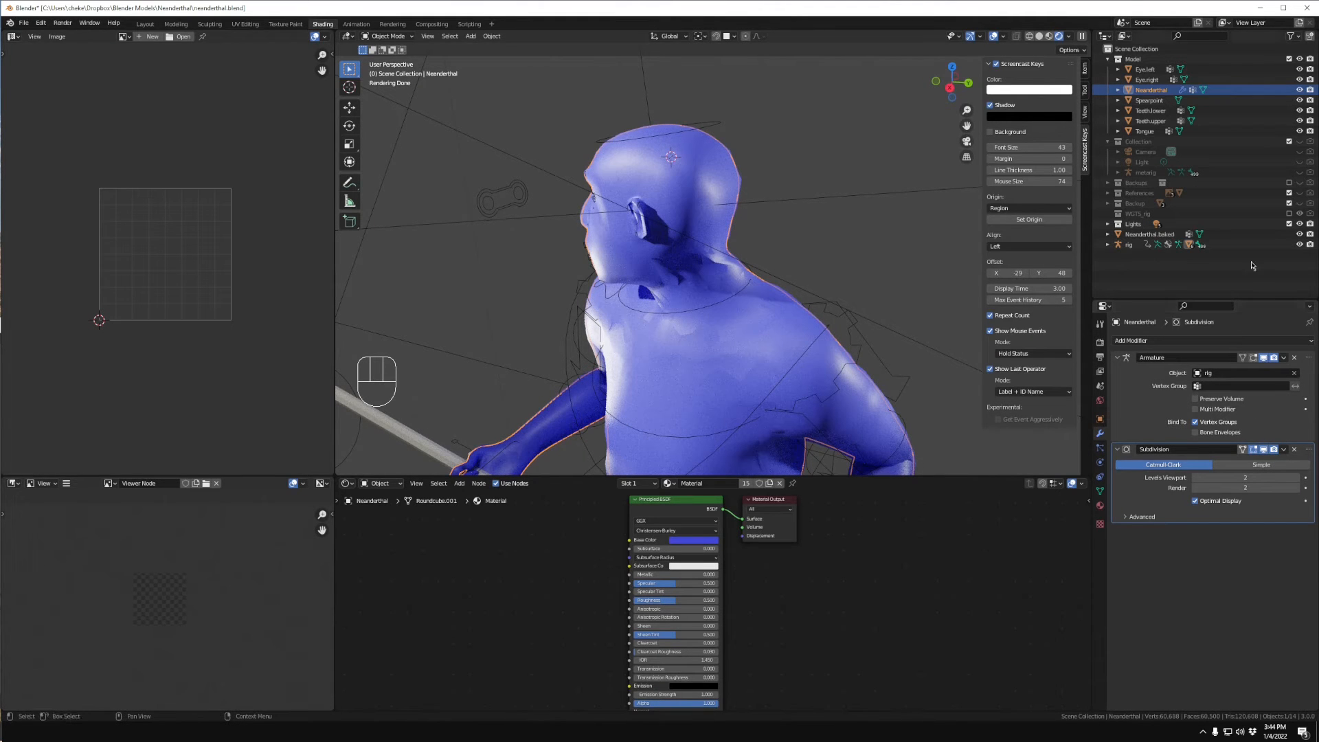
- Hide Neanderthal.baked in the viewport so only the original model parts are shown
click(1299, 235)
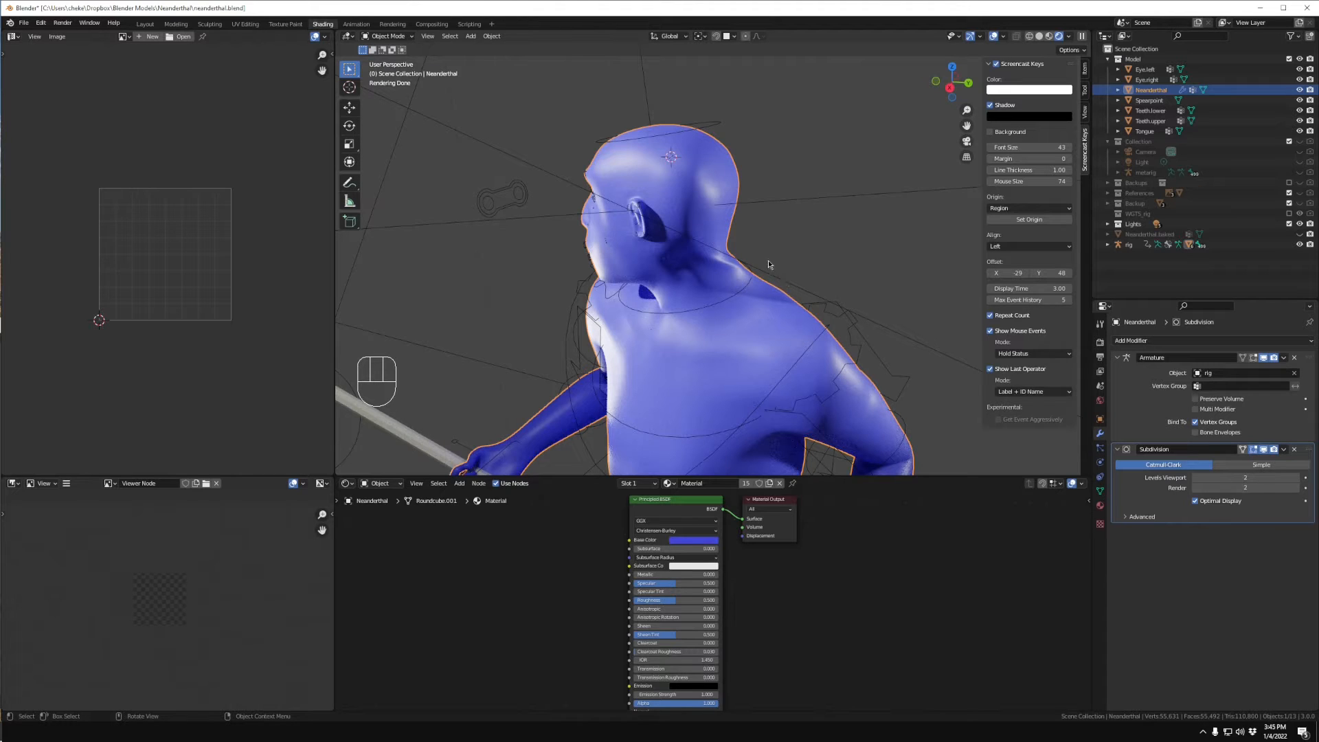
scroll(814, 259, down, 3)
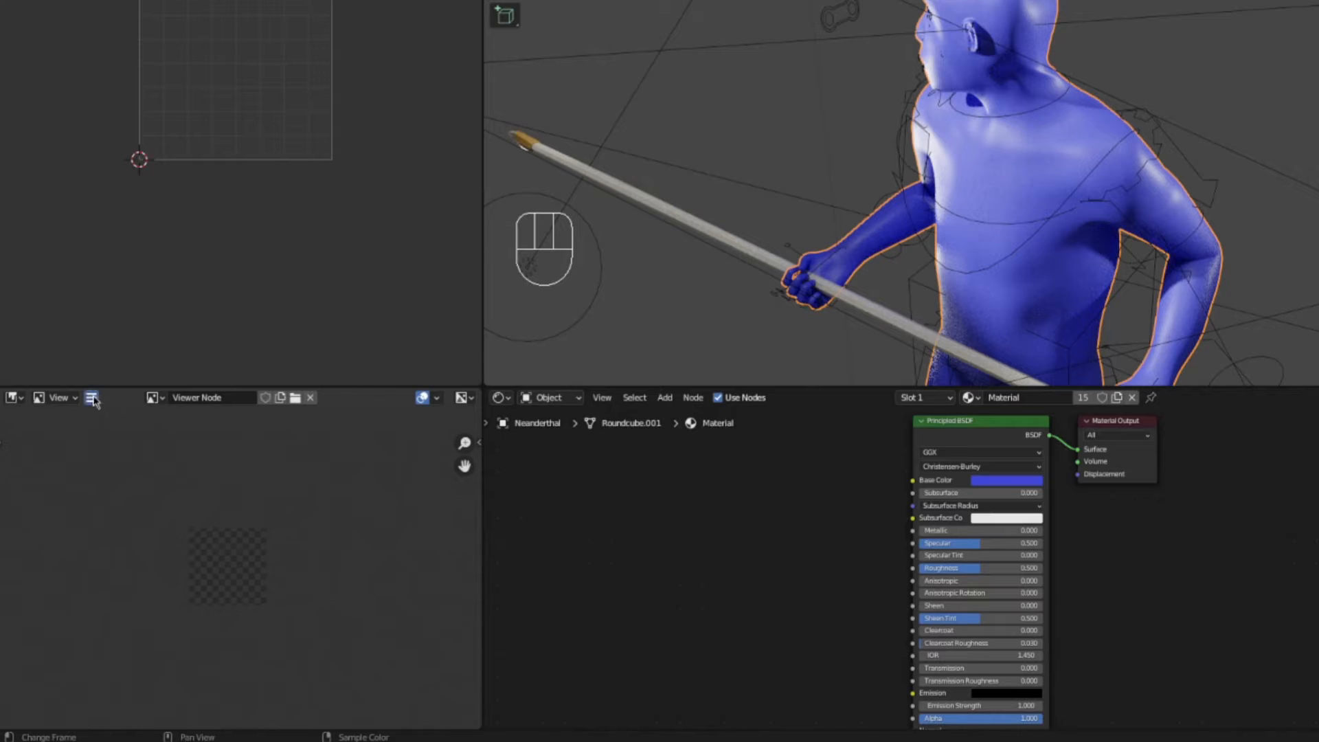
- Create a new blank black image named Neanderthal.text with Alpha turned off
click(92, 398)
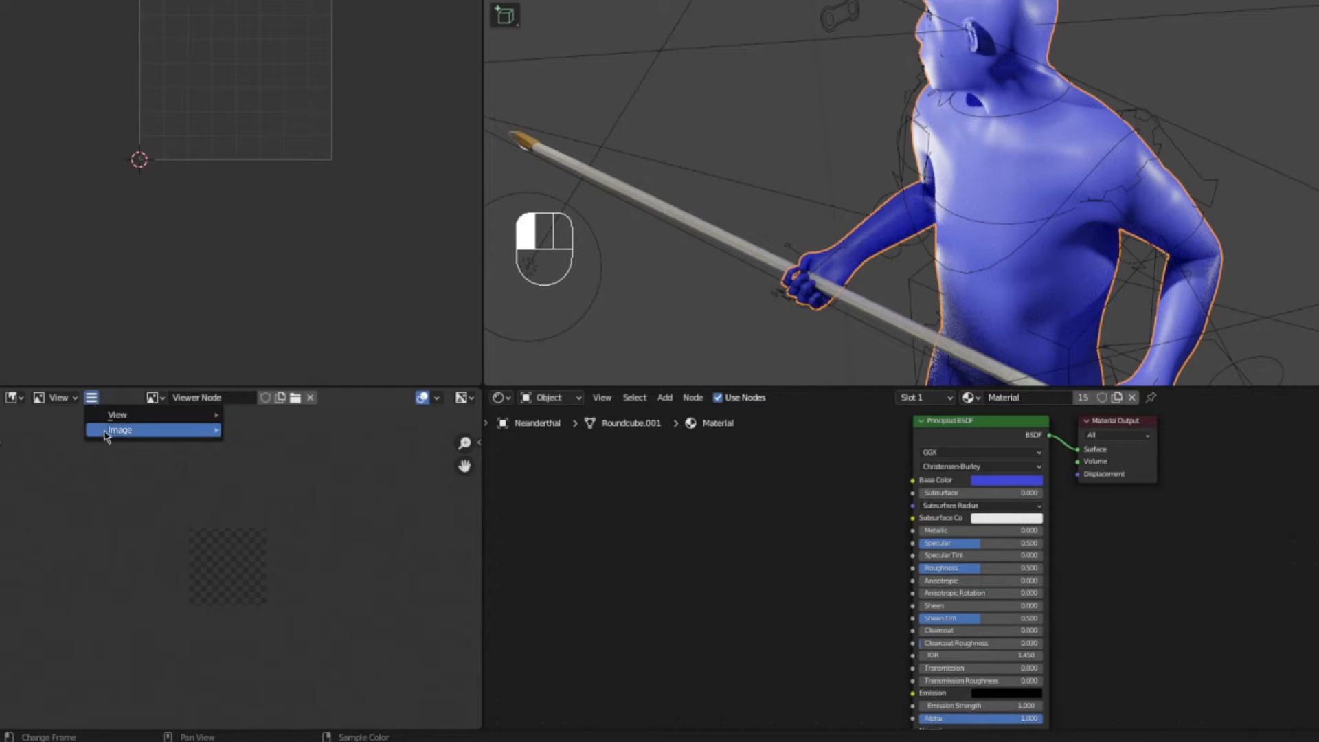
mouse_move(118, 433)
click(258, 430)
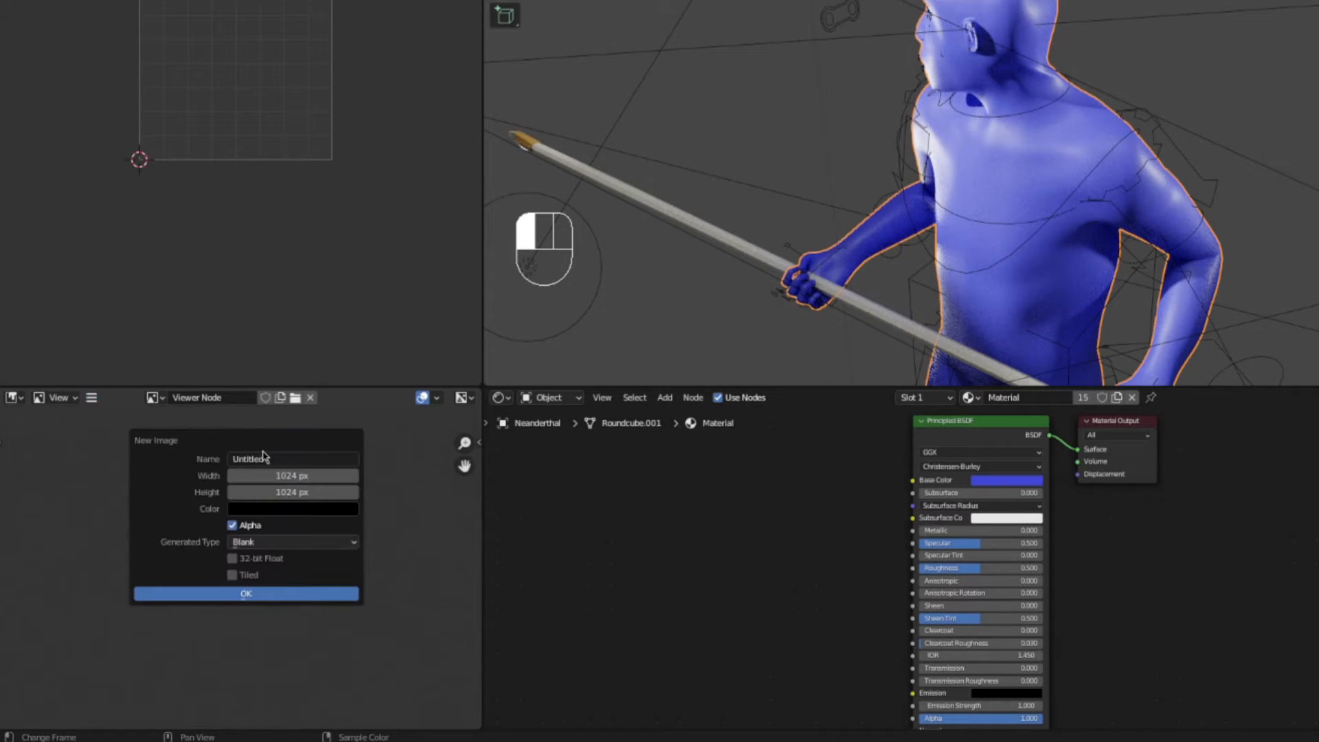
click(270, 456)
key(shift)
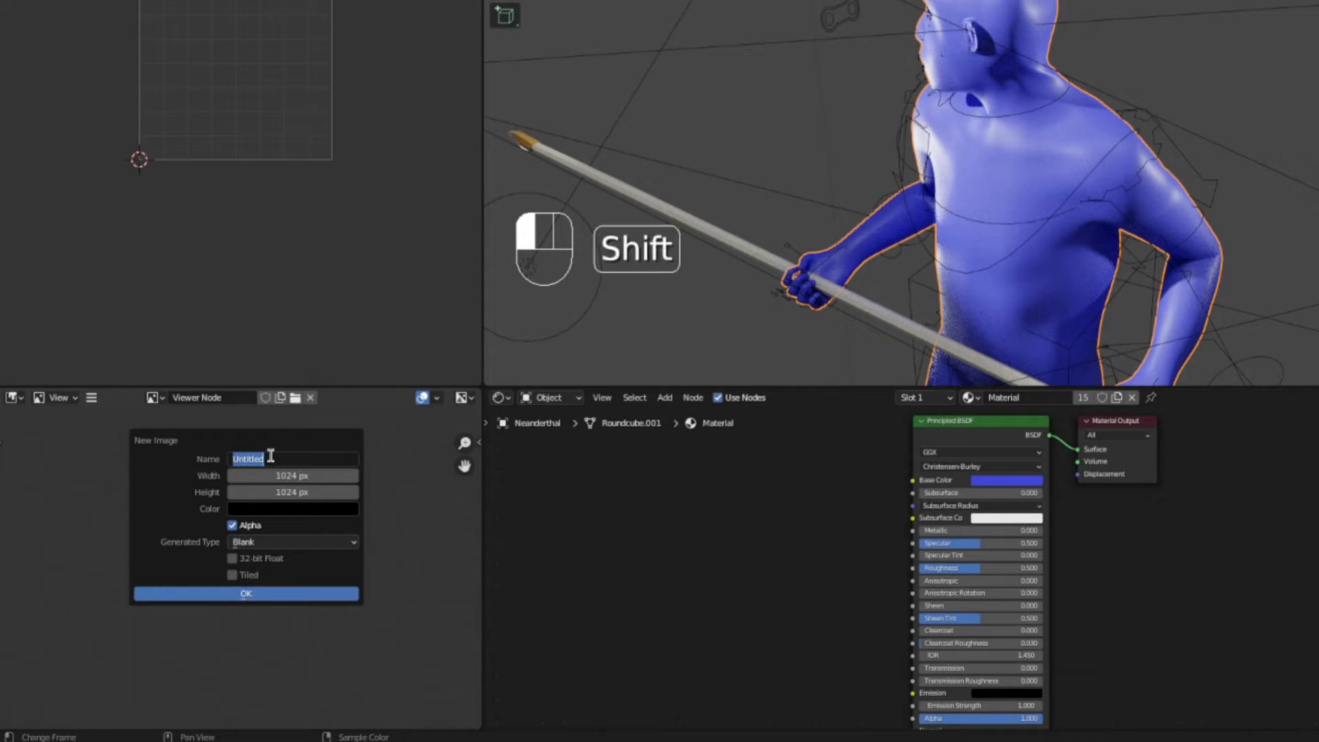
text(Neanderthal)
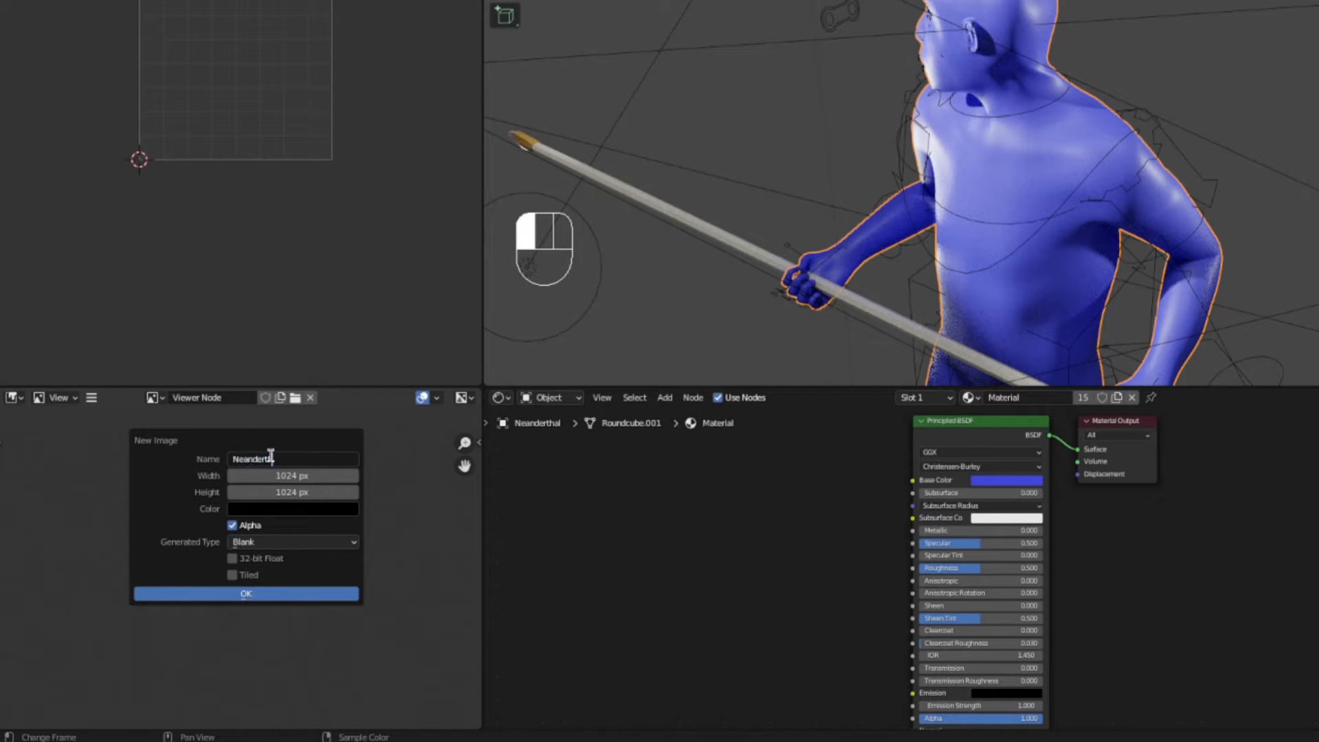
text(.text)
click(230, 524)
click(239, 595)
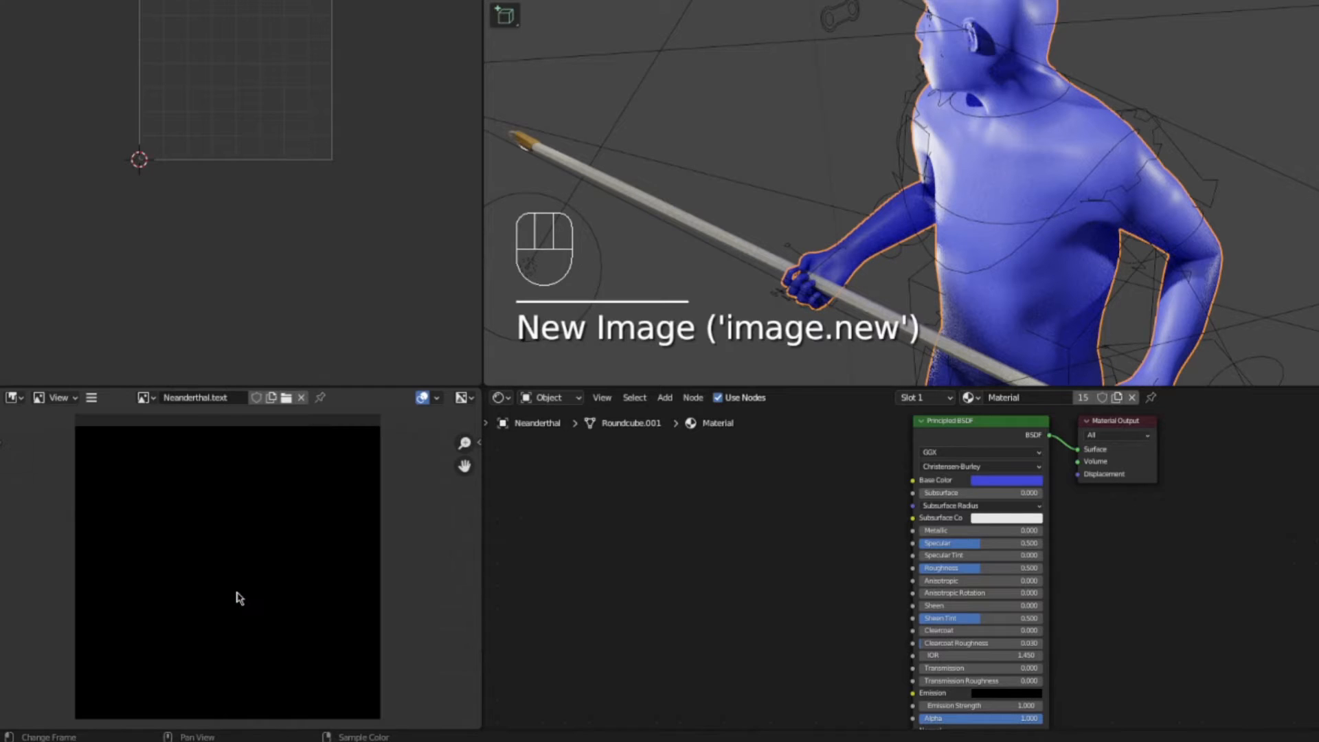
- Save the new image as Neanderthal.text.png in the Neanderthal model folder
click(91, 397)
mouse_move(132, 435)
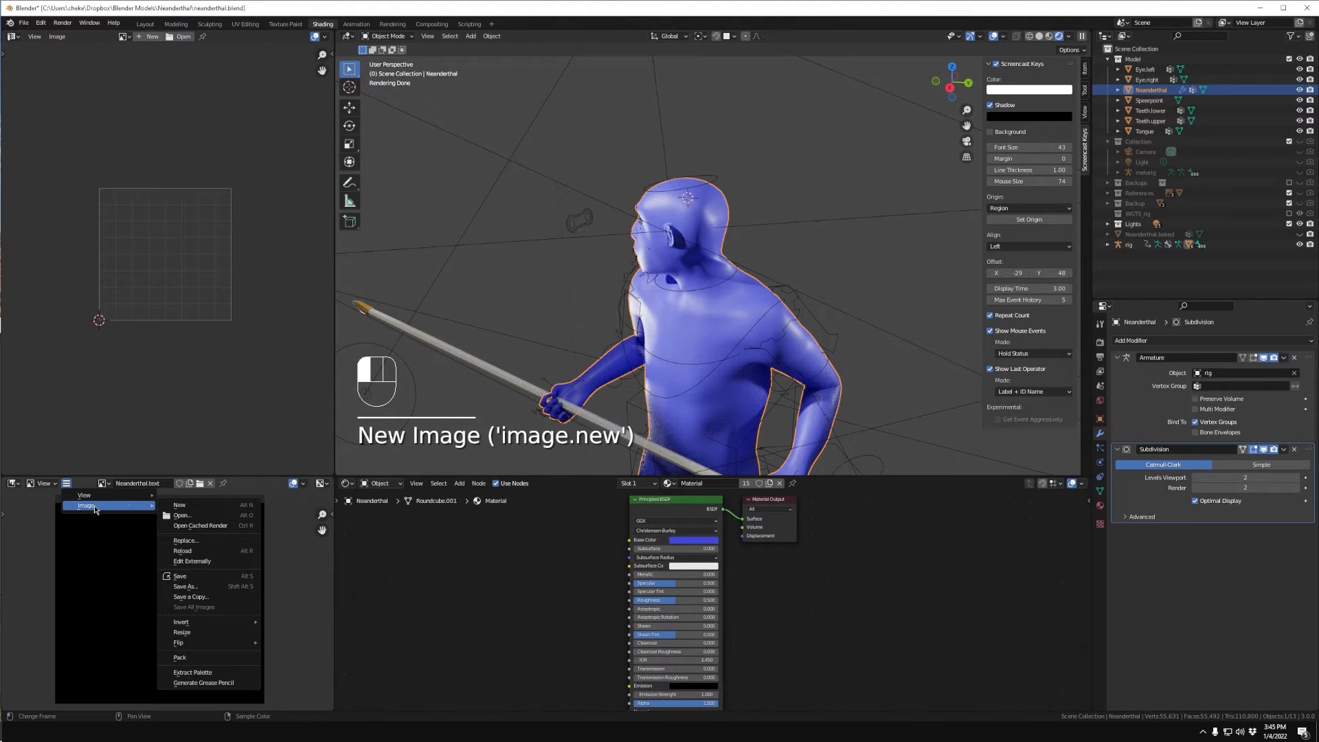
click(203, 578)
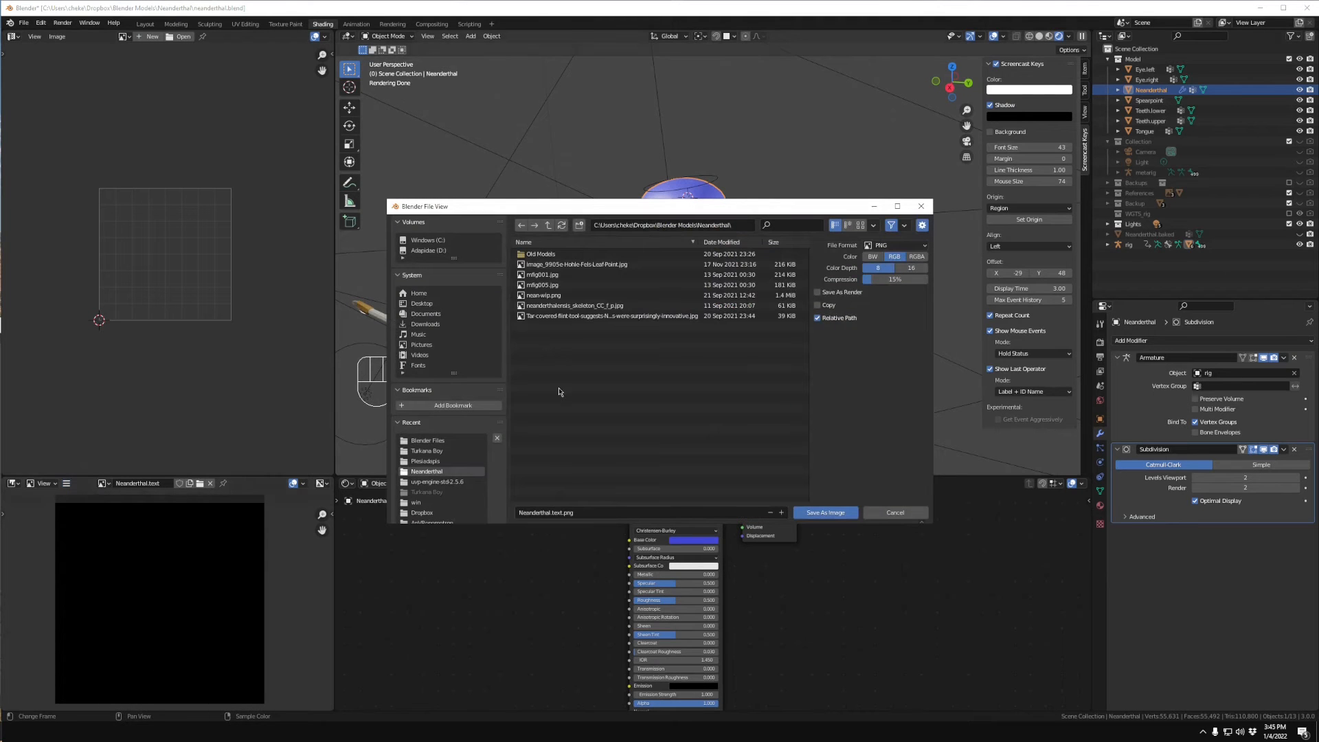
click(825, 512)
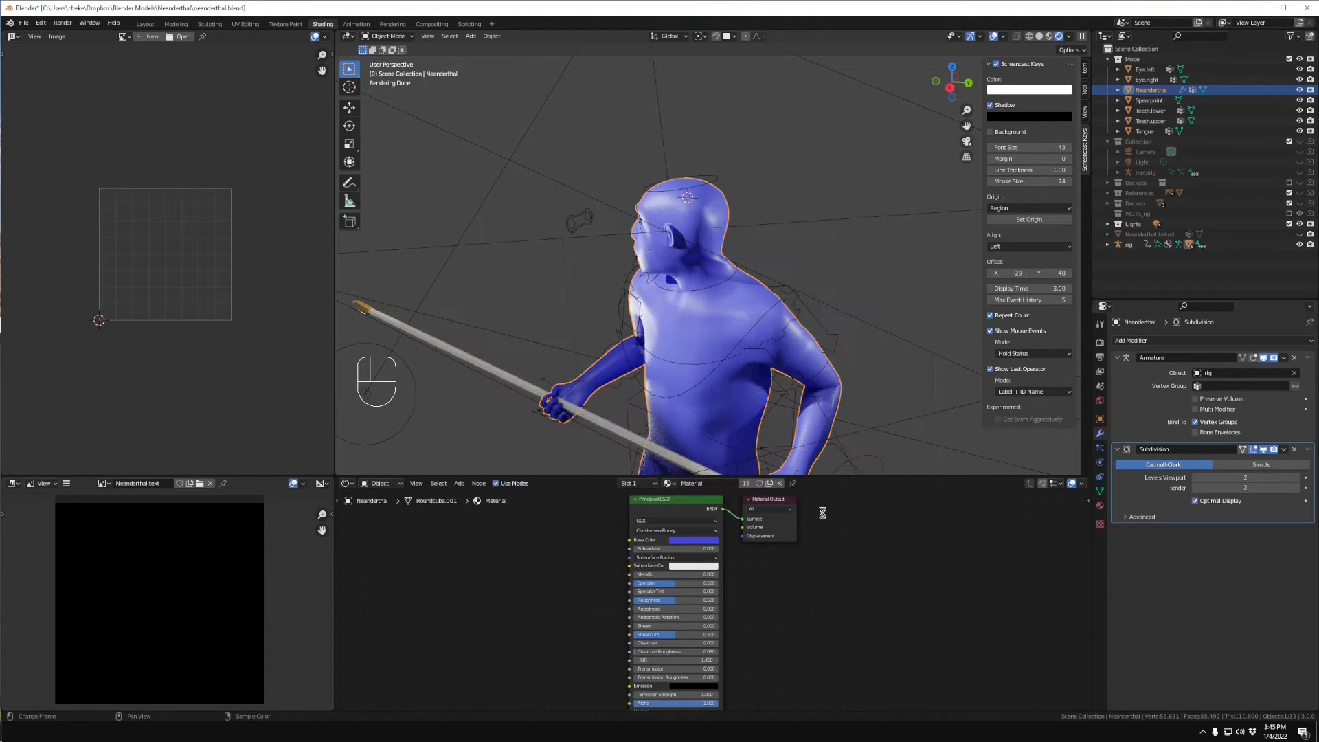
- Add an unconnected Image Texture node to the Neanderthal's material and assign the Neanderthal.text image to it
click(462, 485)
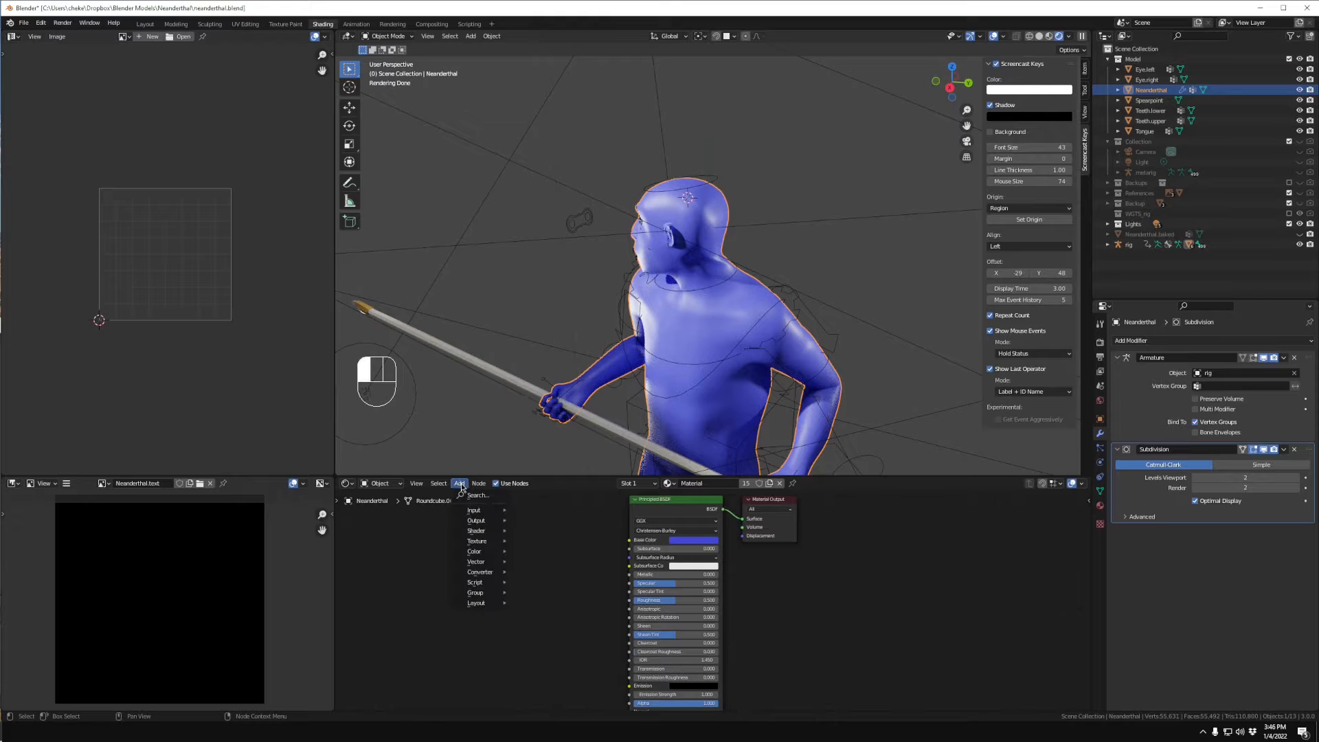
click(470, 494)
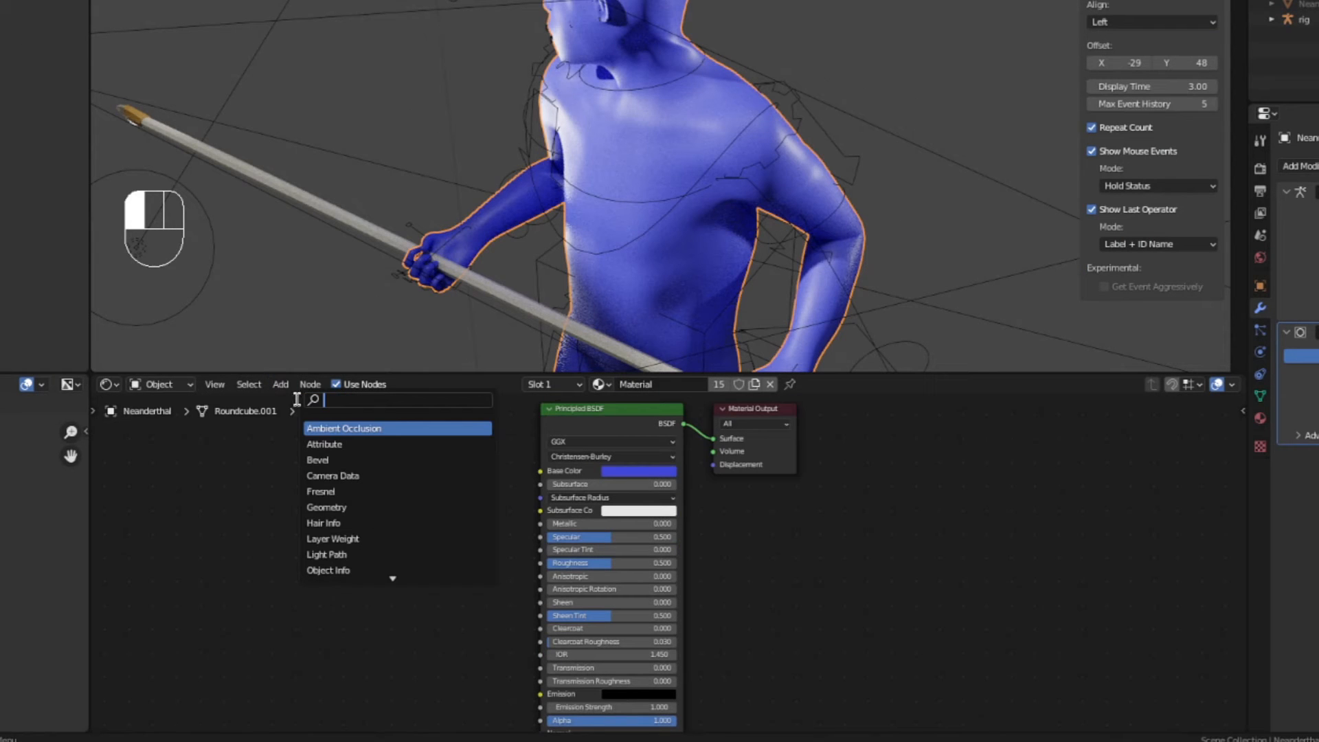
text(image)
click(316, 429)
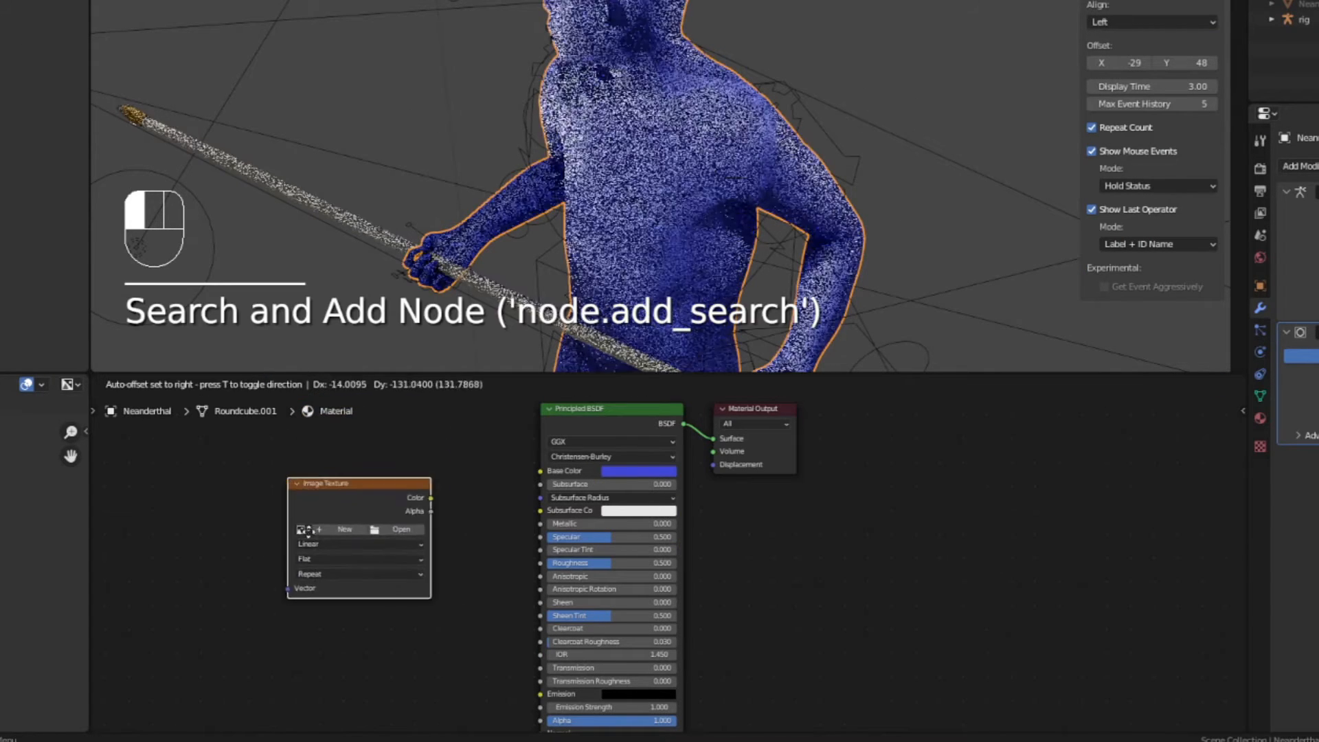
click(240, 509)
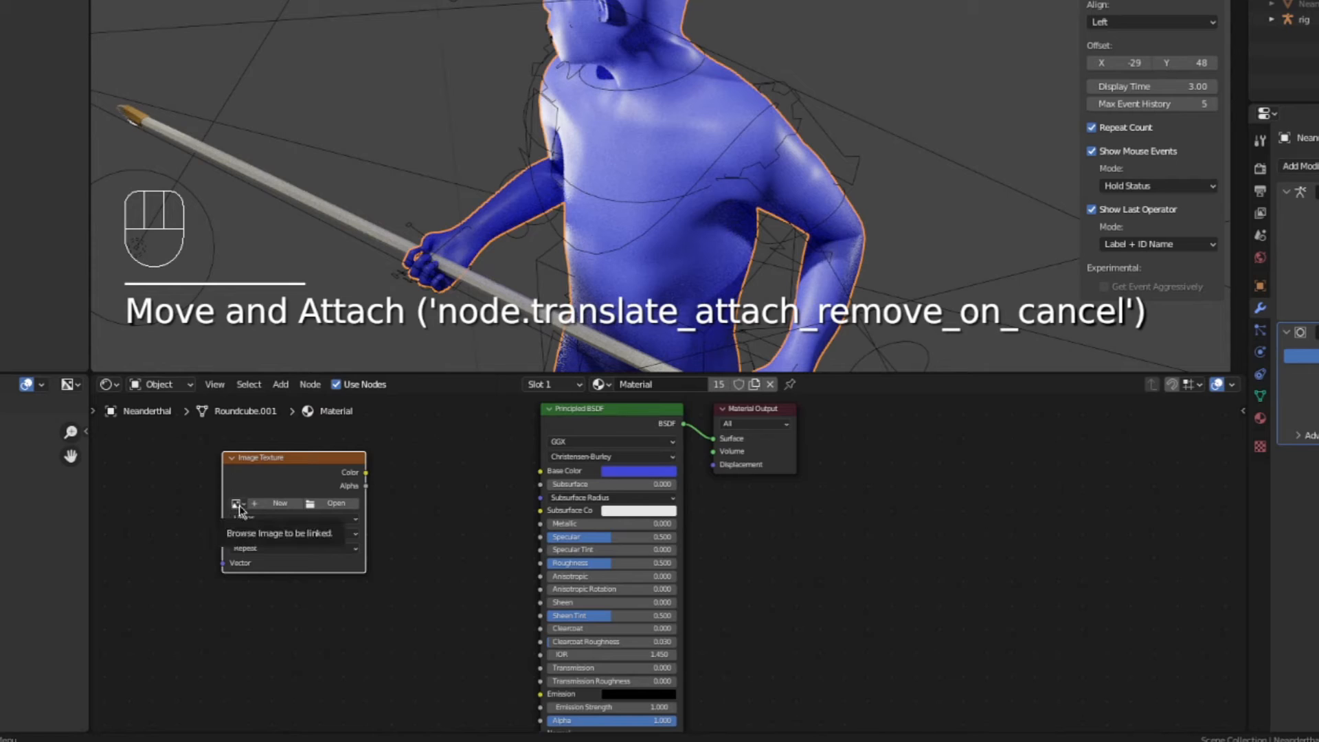
drag(237, 506, 326, 573)
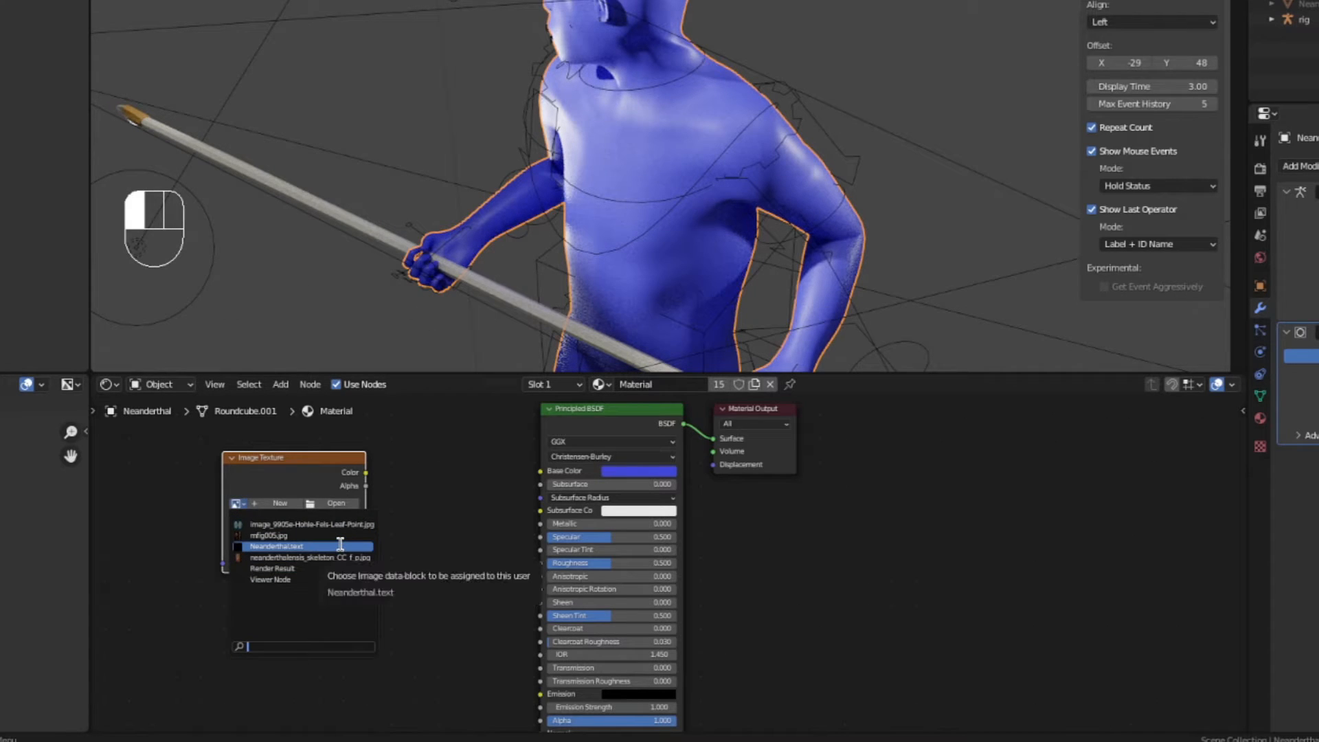
click(340, 545)
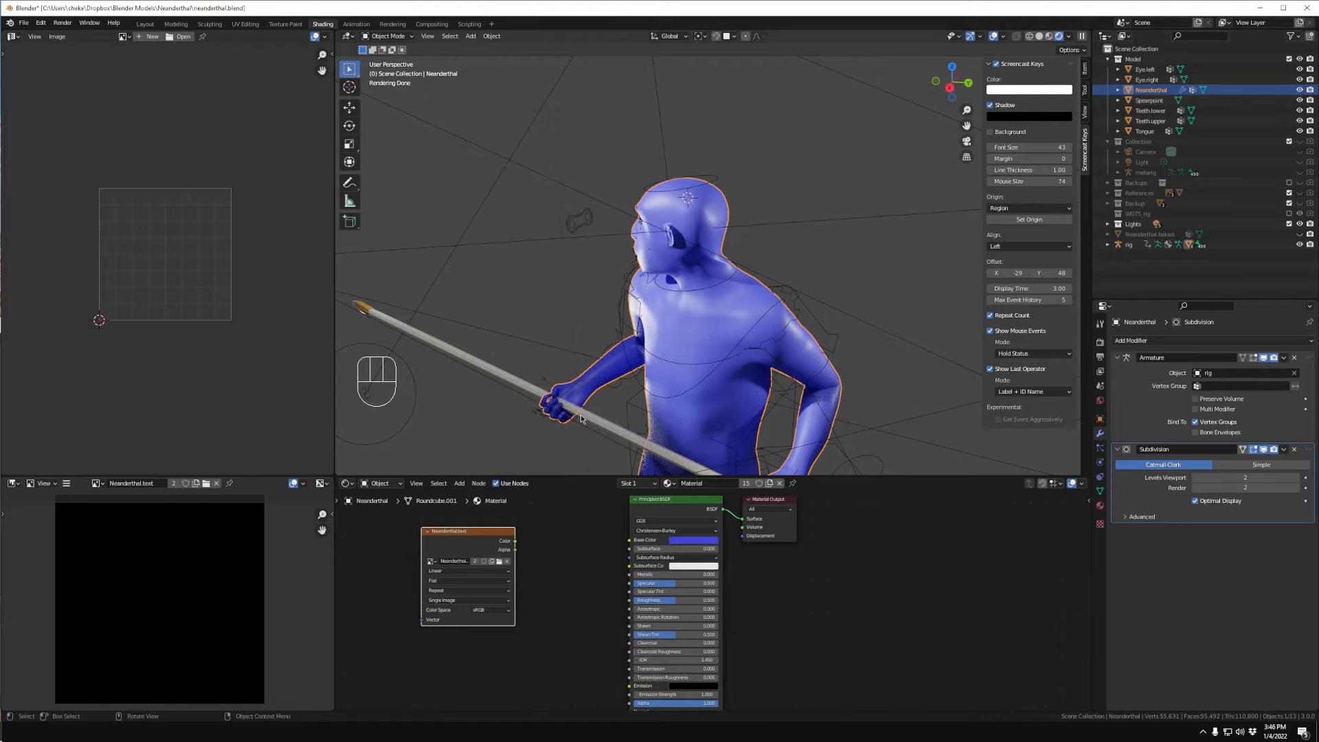
- Copy the Neanderthal.text image node into the Spearpoint's material and place it clear of the other nodes
click(465, 543)
key(ctrl+c)
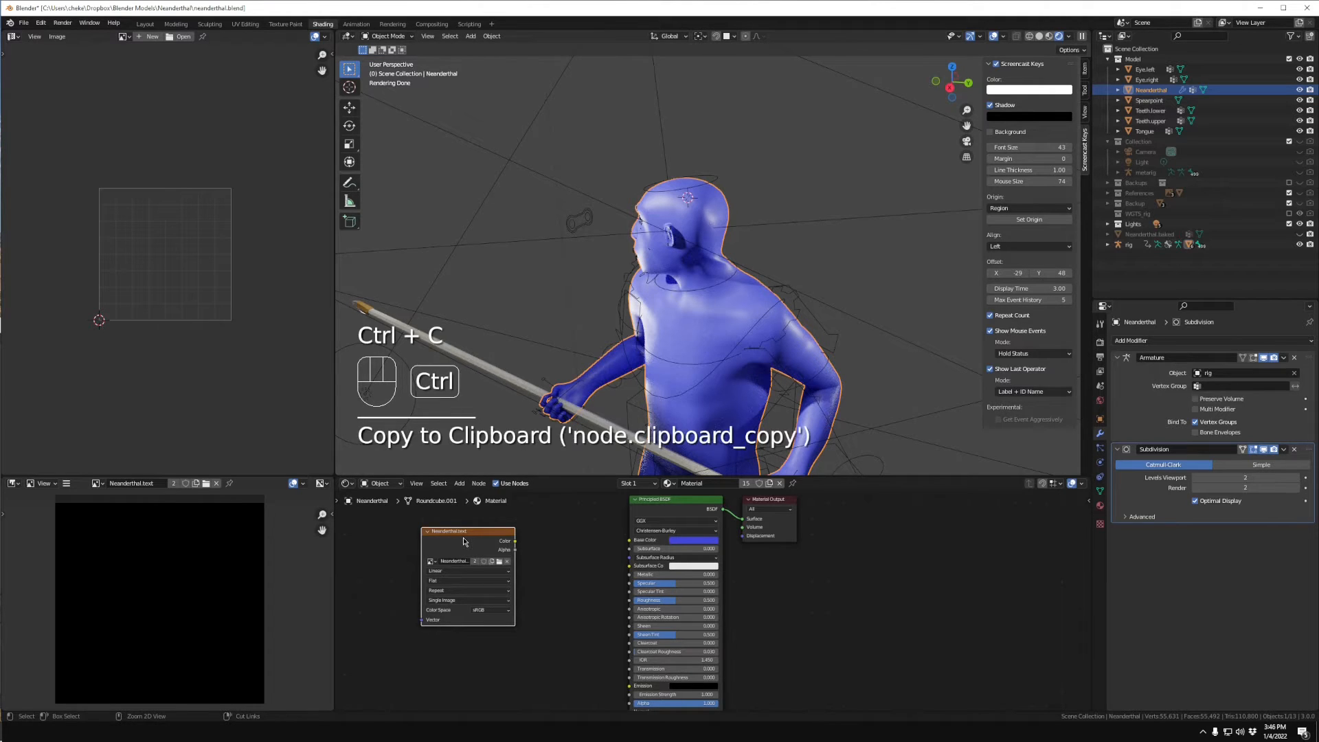
click(1149, 101)
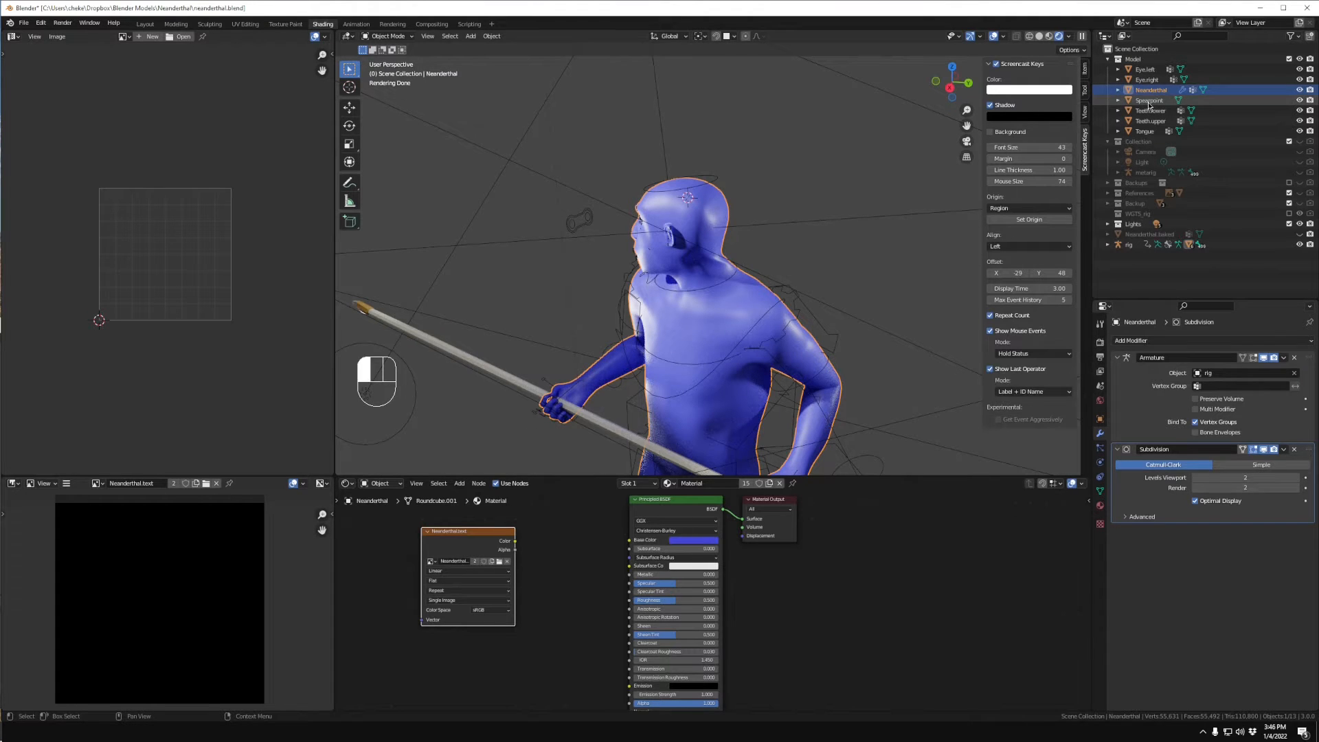
key(ctrl)
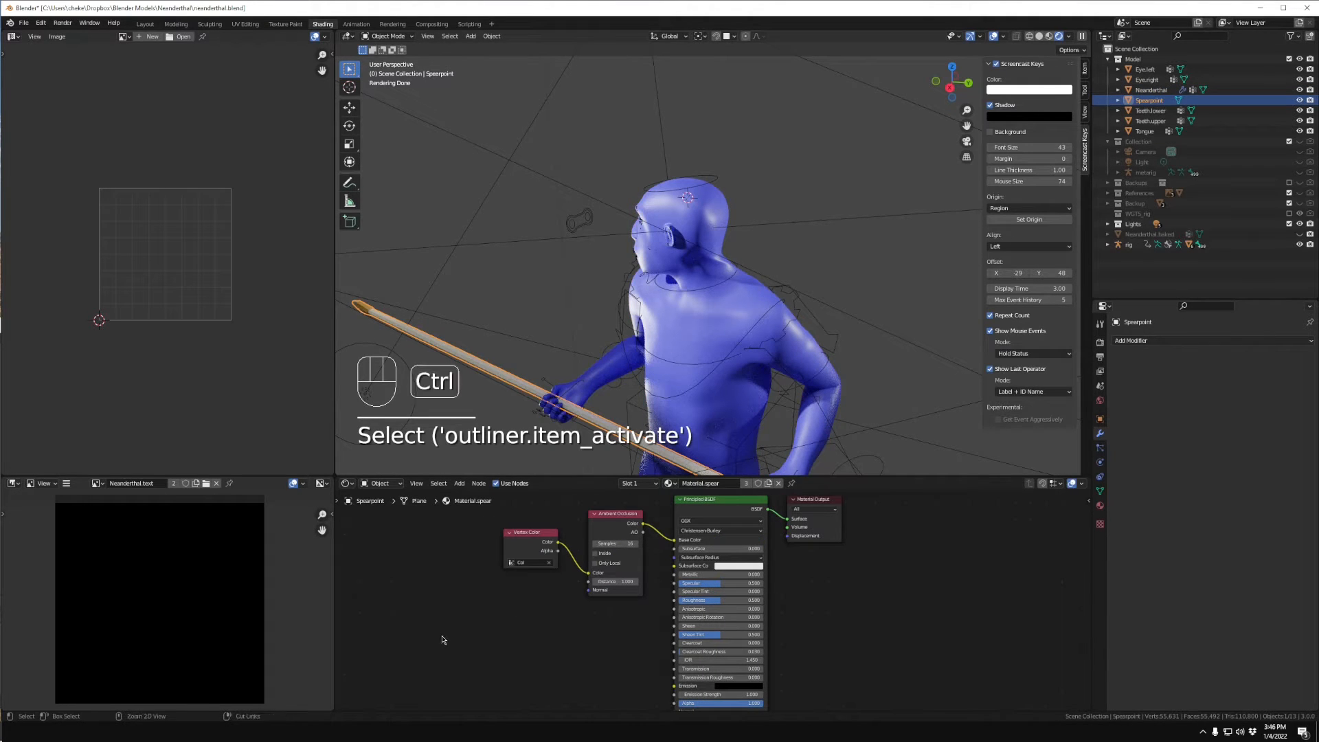
key(ctrl+v)
drag(464, 528, 434, 575)
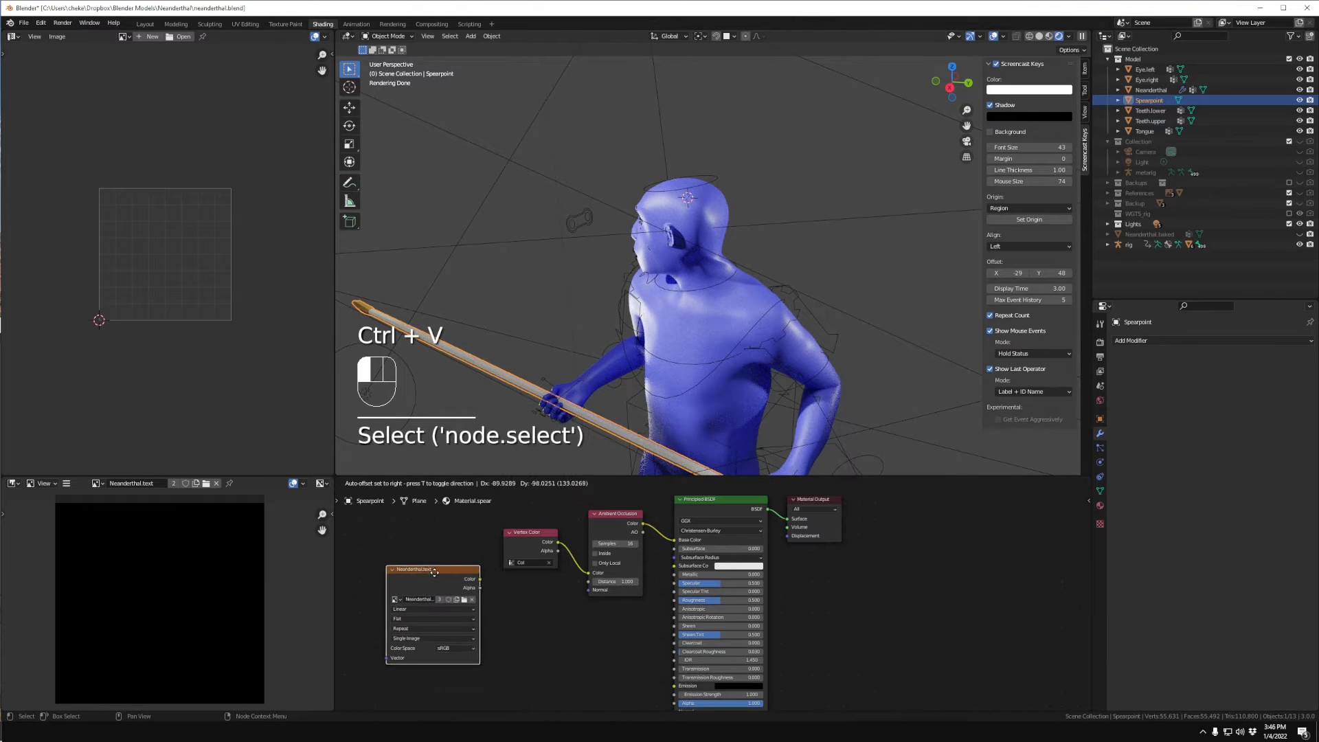
click(435, 574)
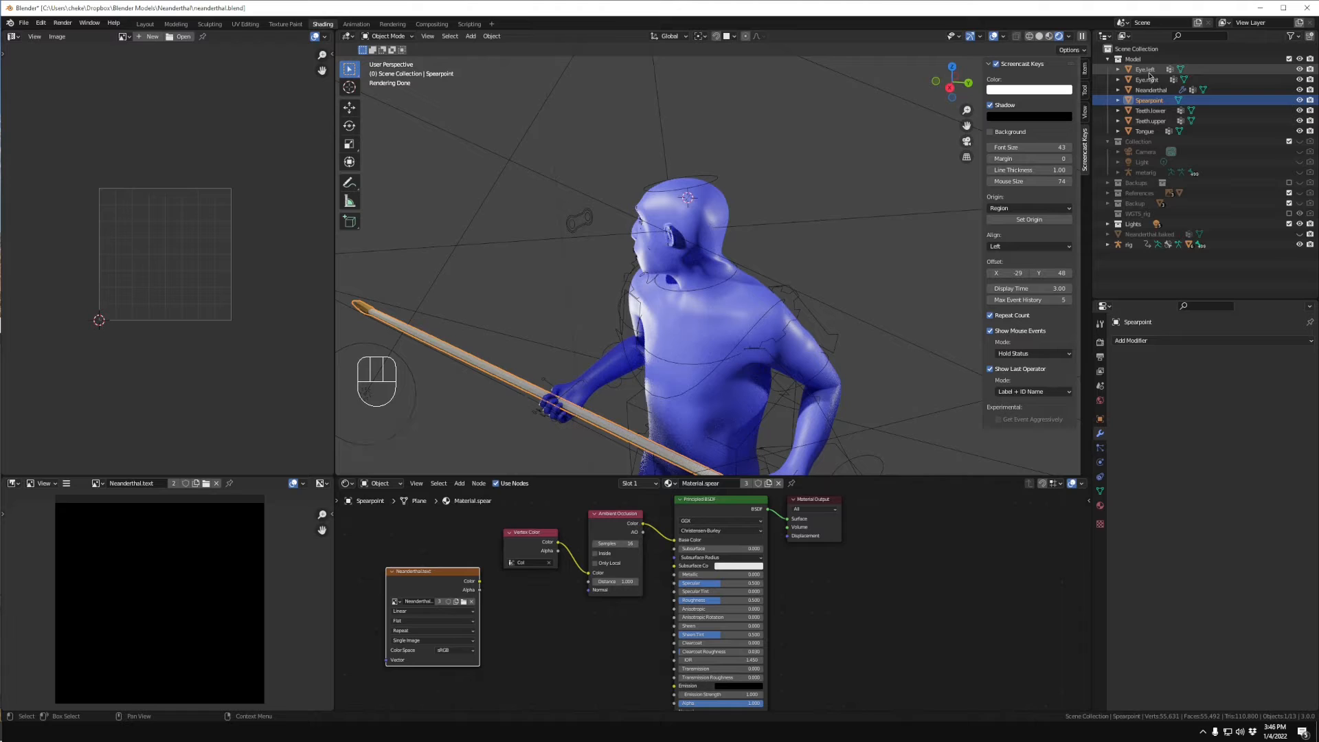
- Select all parts from Eye.left to Tongue and bake them as Combined to the Neanderthal.text image node
click(1149, 73)
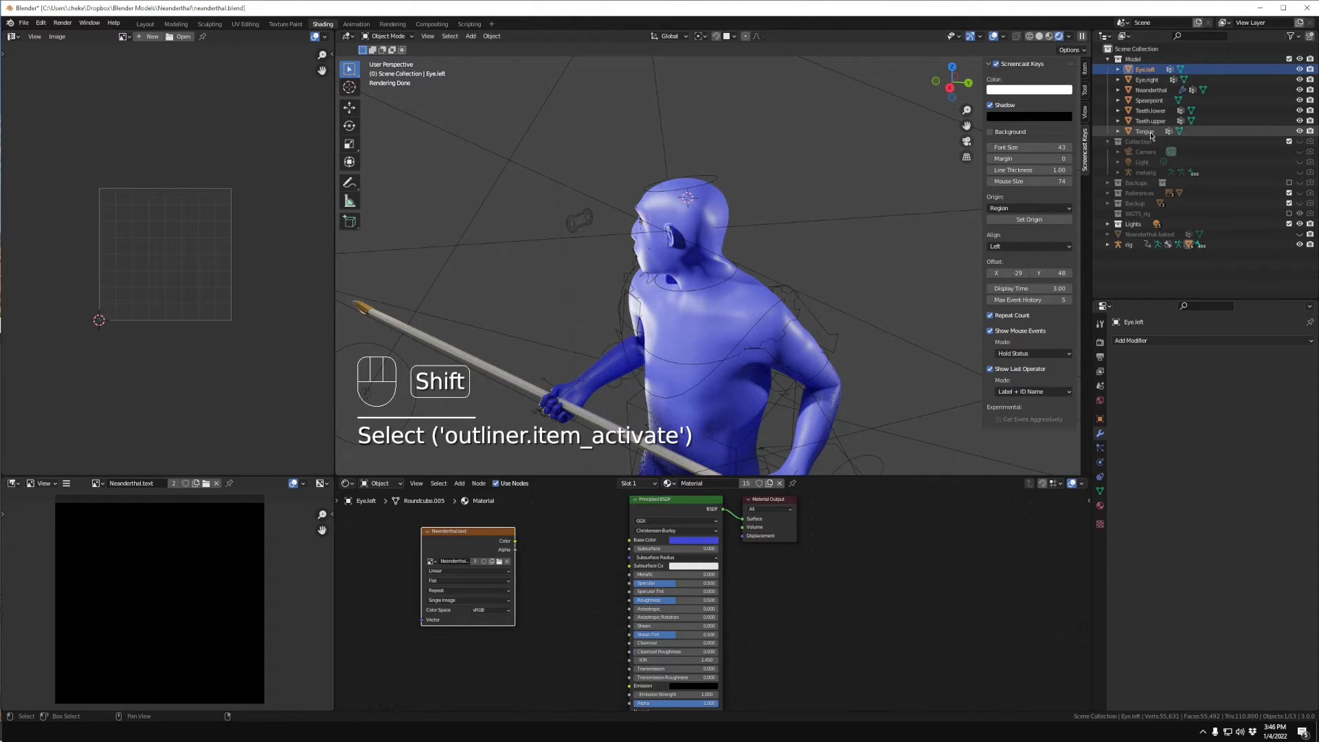
shift+click(1145, 132)
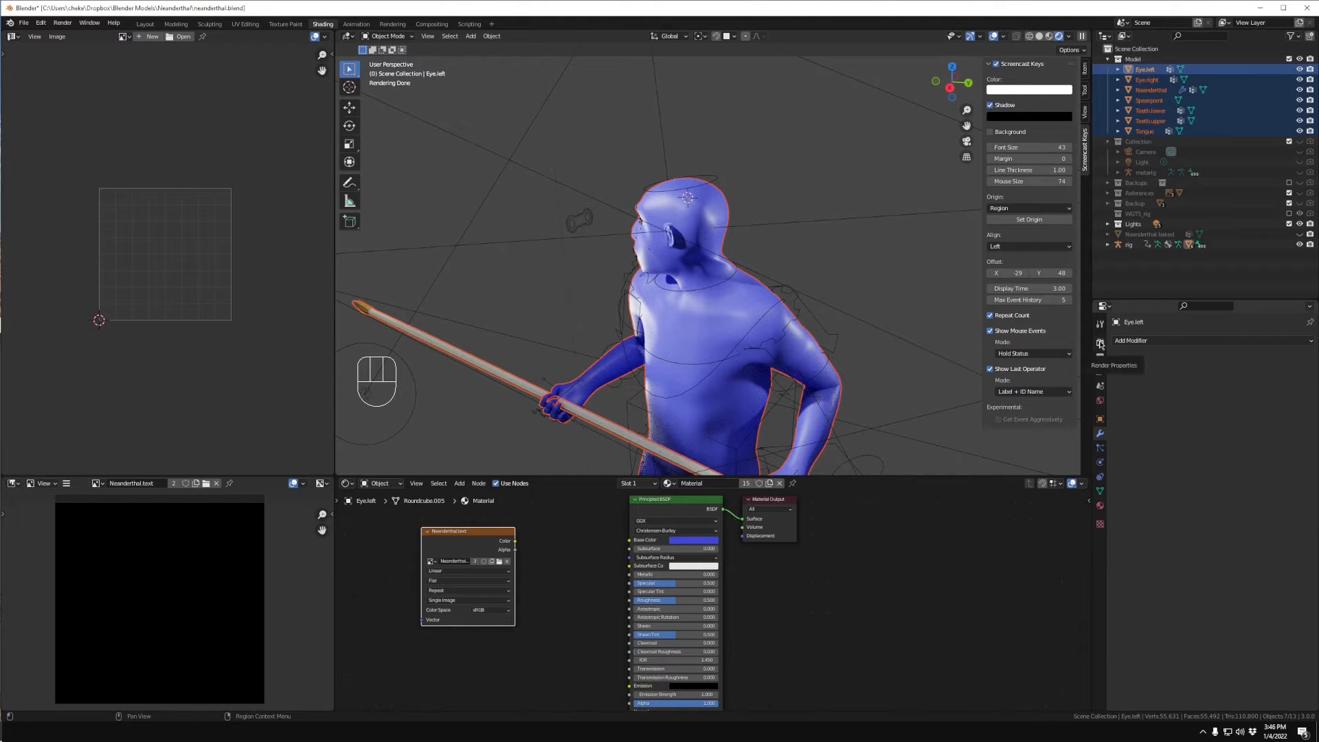
click(1101, 343)
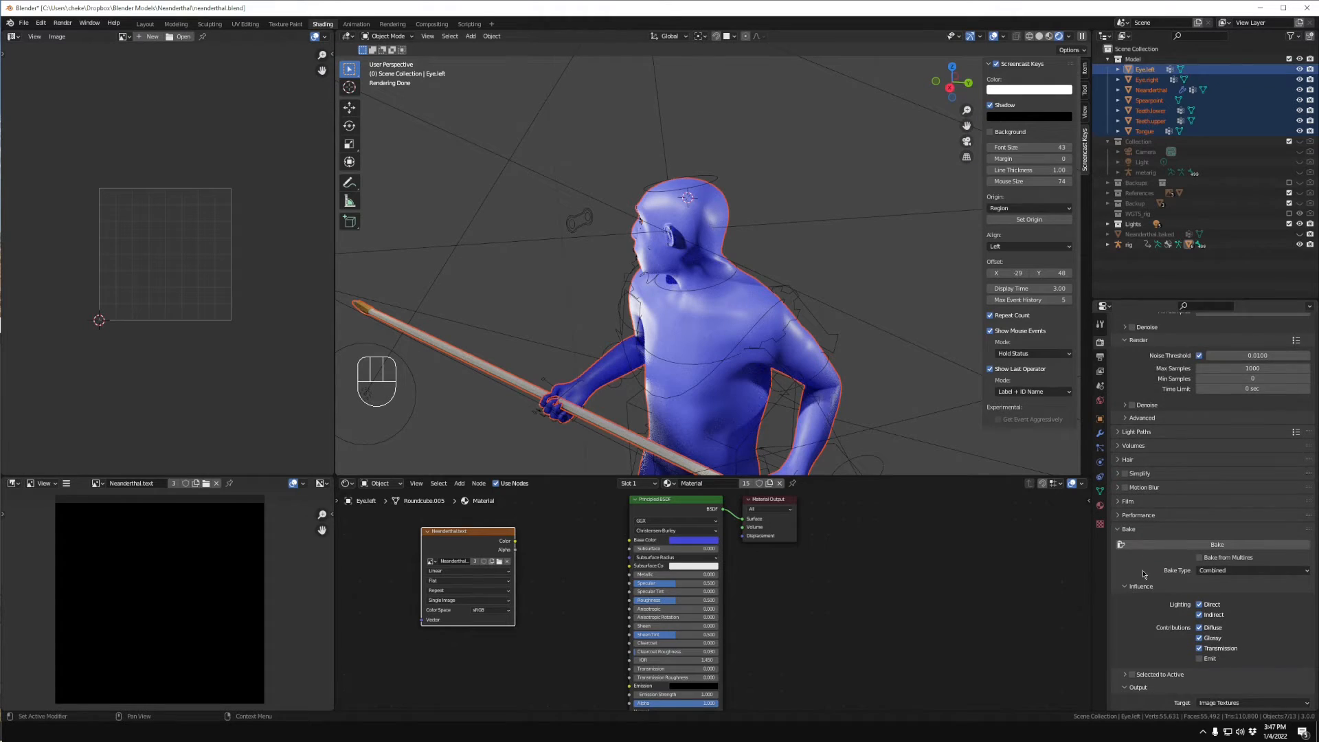
scroll(1145, 574, down, 3)
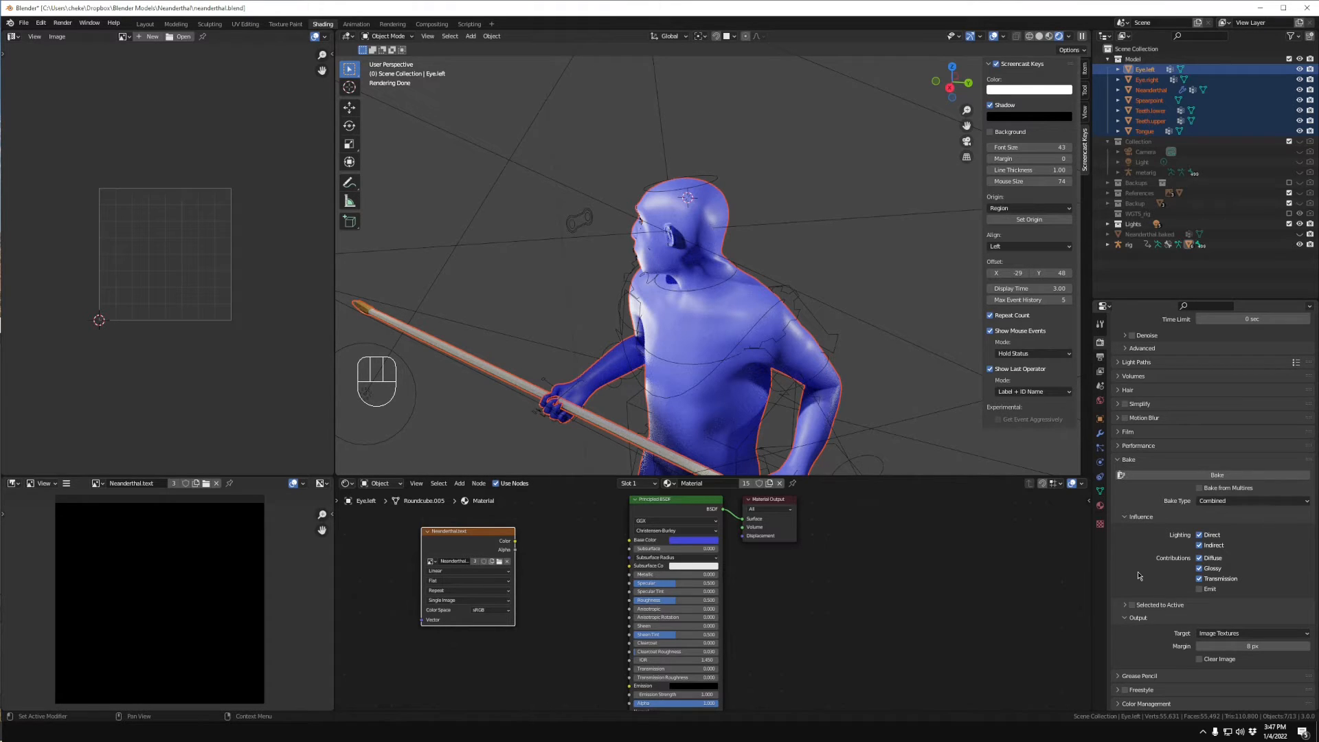
click(470, 535)
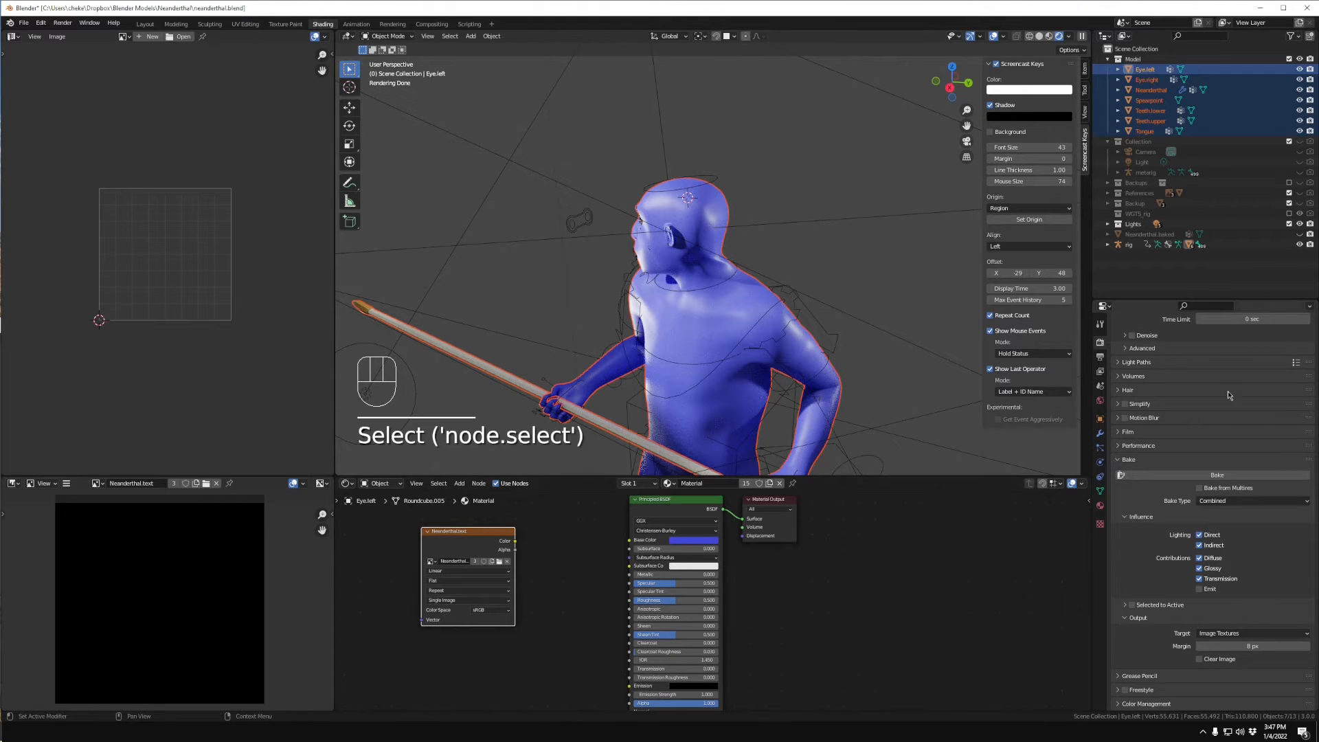
click(1210, 477)
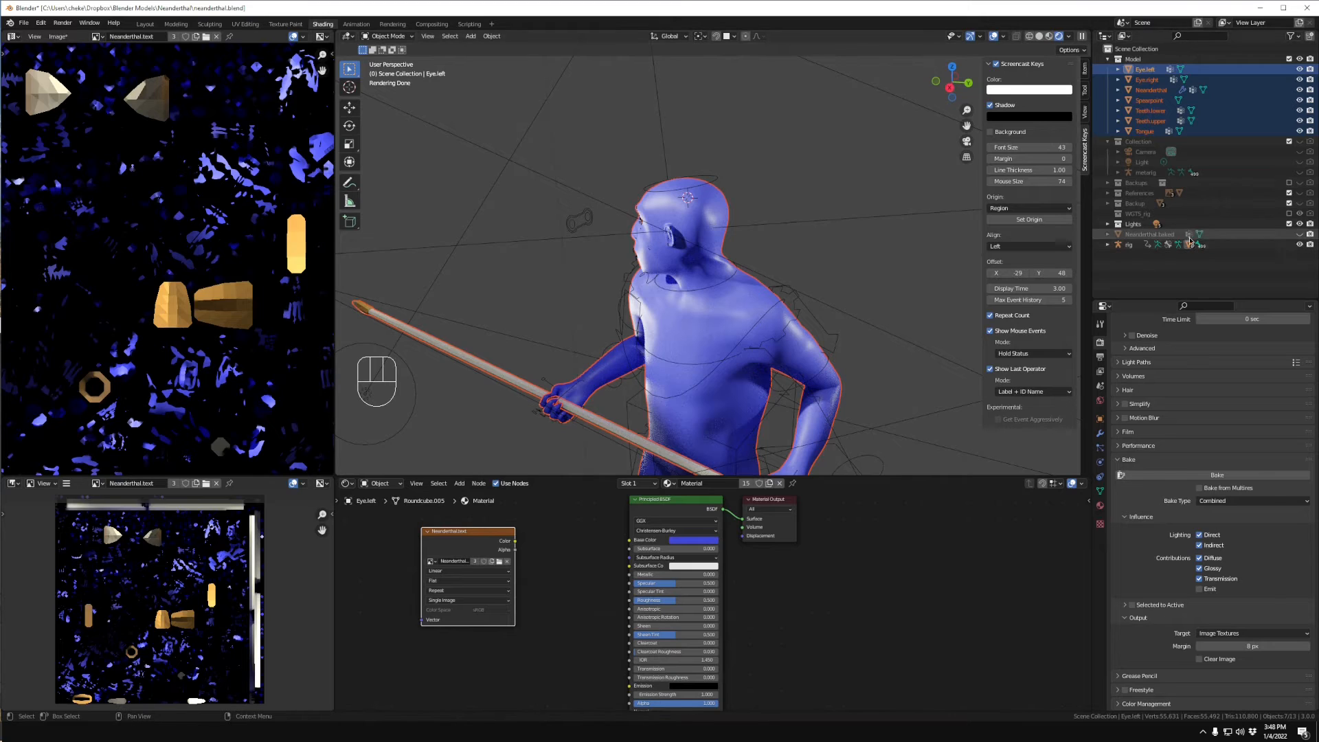
- Exclude the hidden Neanderthal.baked mesh from rendering so it cannot interfere with the bake
click(1147, 235)
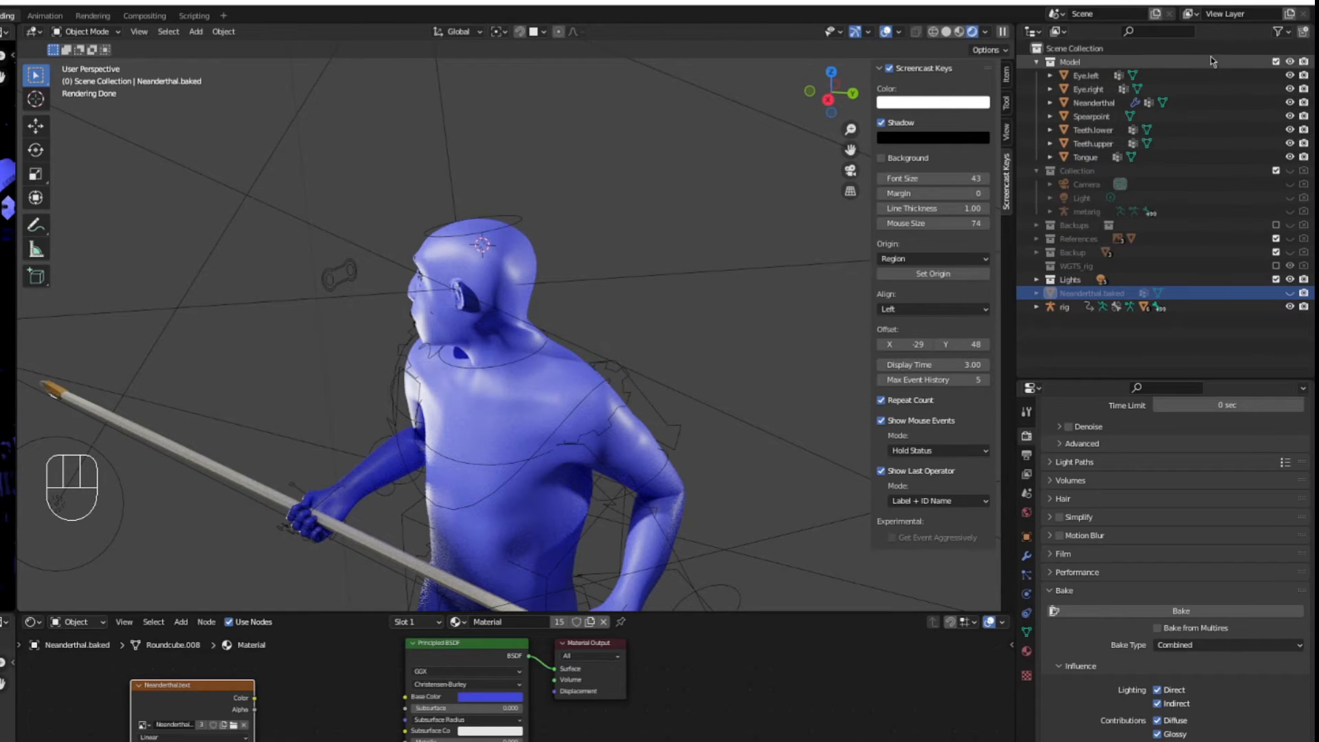
click(1278, 32)
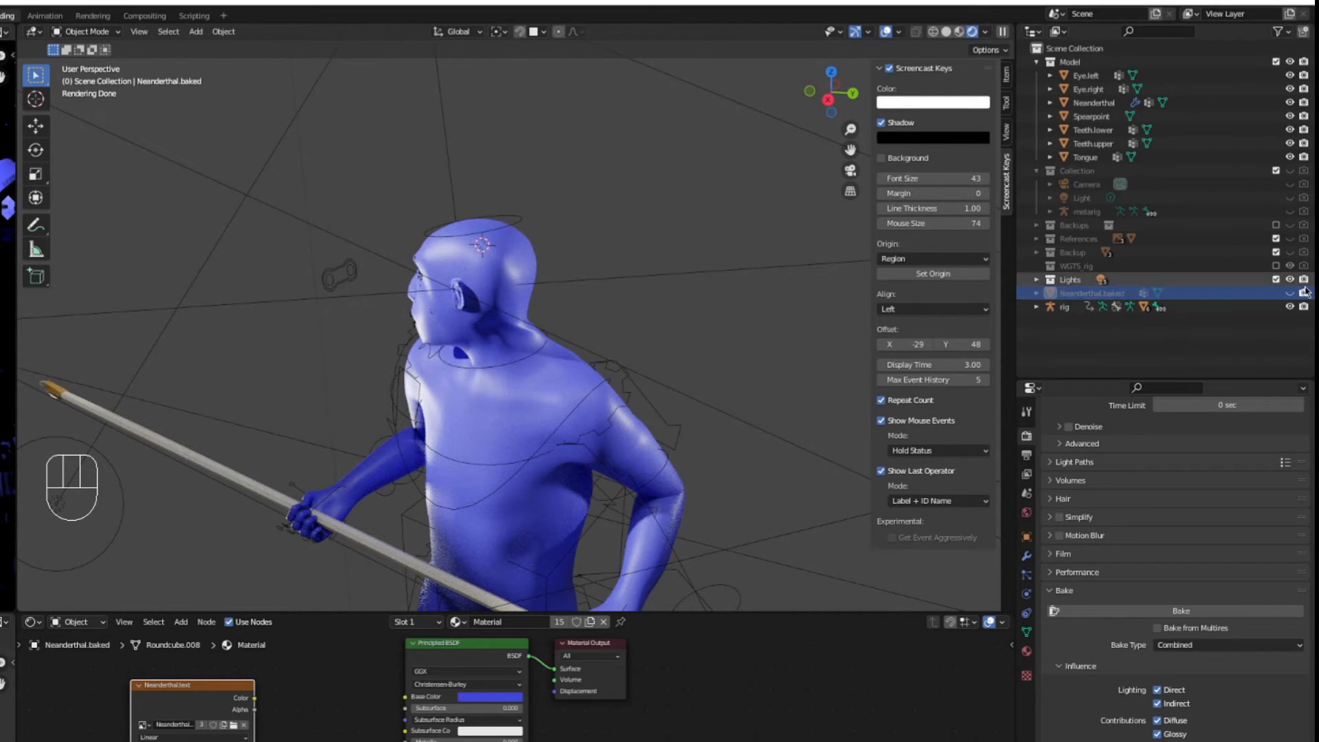
click(1304, 294)
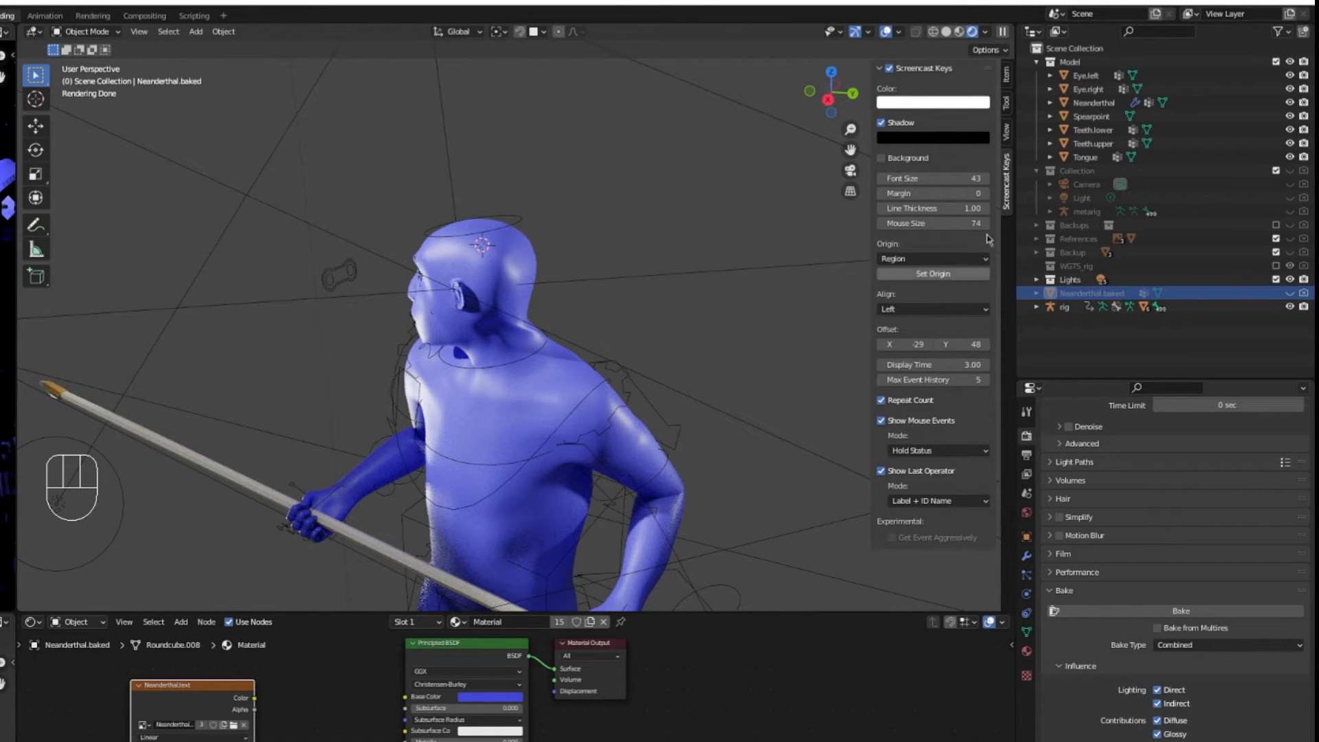
- Select all parts from Eye.left to Tongue and rebake them as Combined onto the Neanderthal.text image node
click(1084, 77)
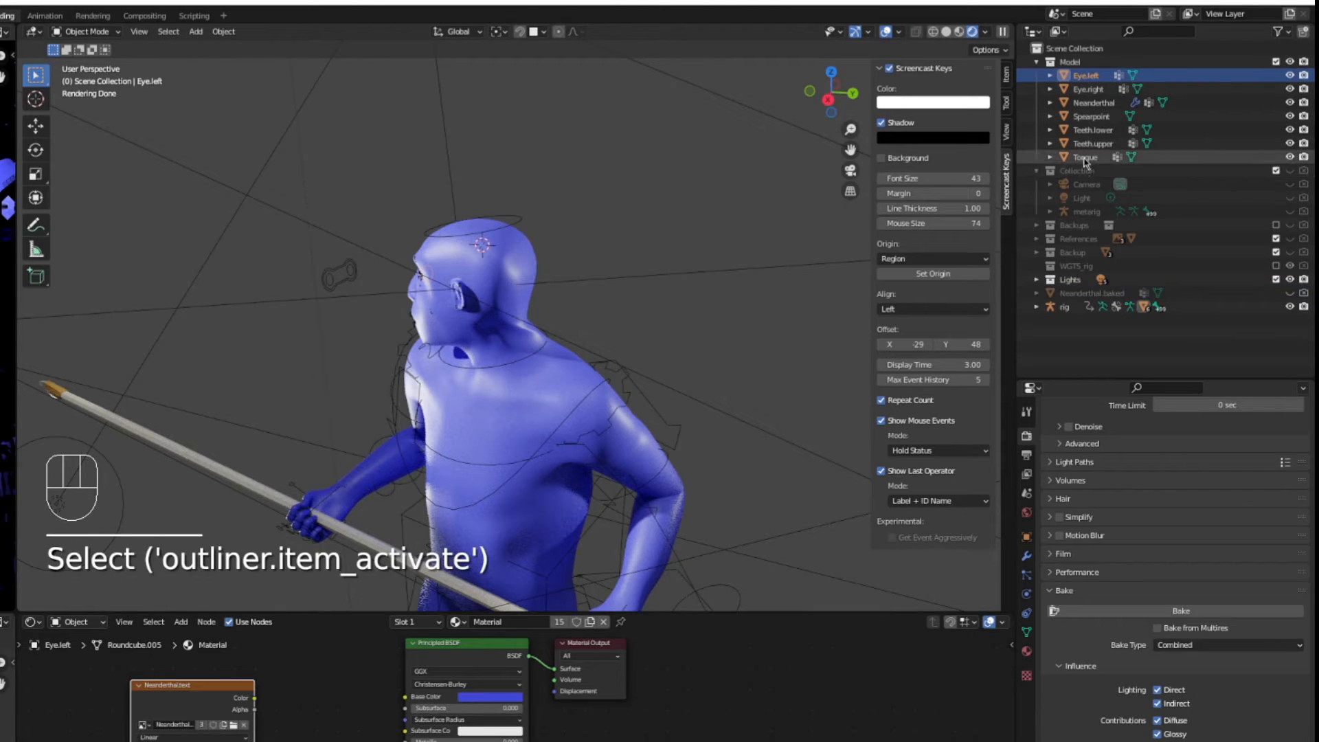
shift+click(1087, 157)
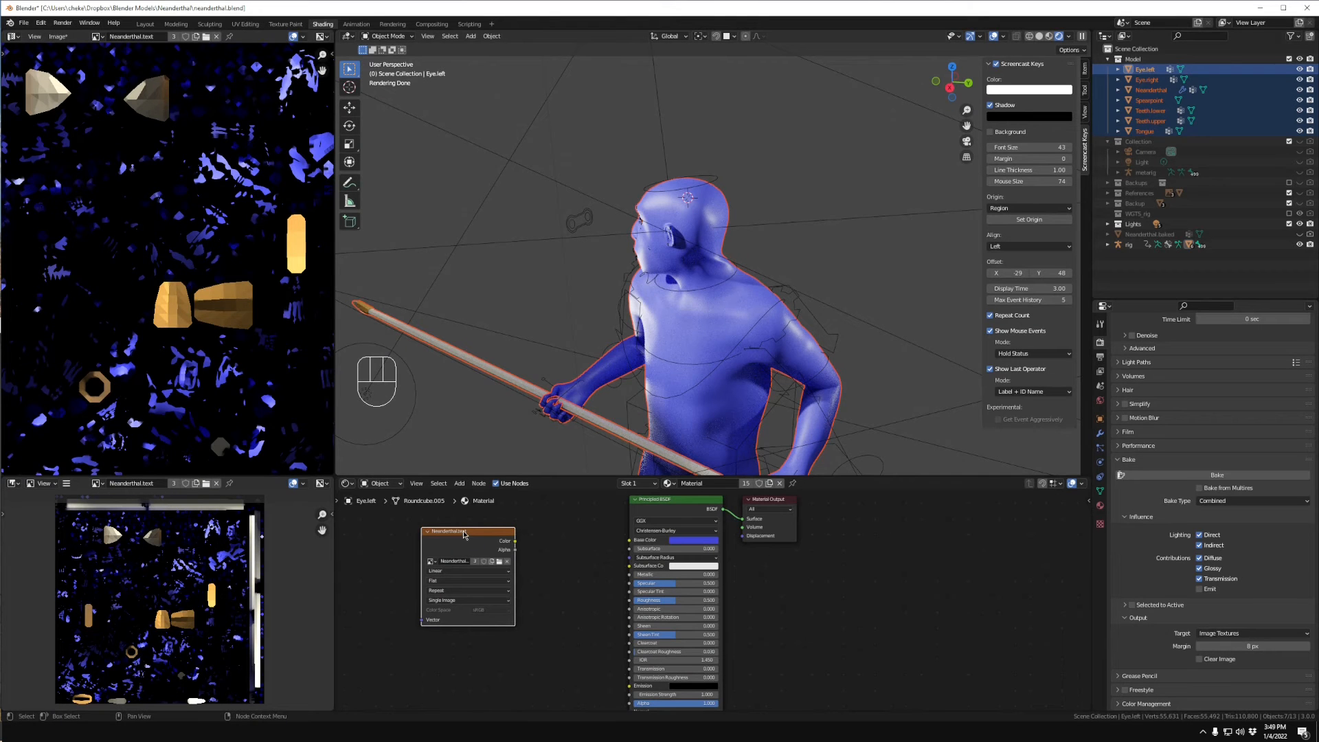
click(464, 535)
click(1183, 479)
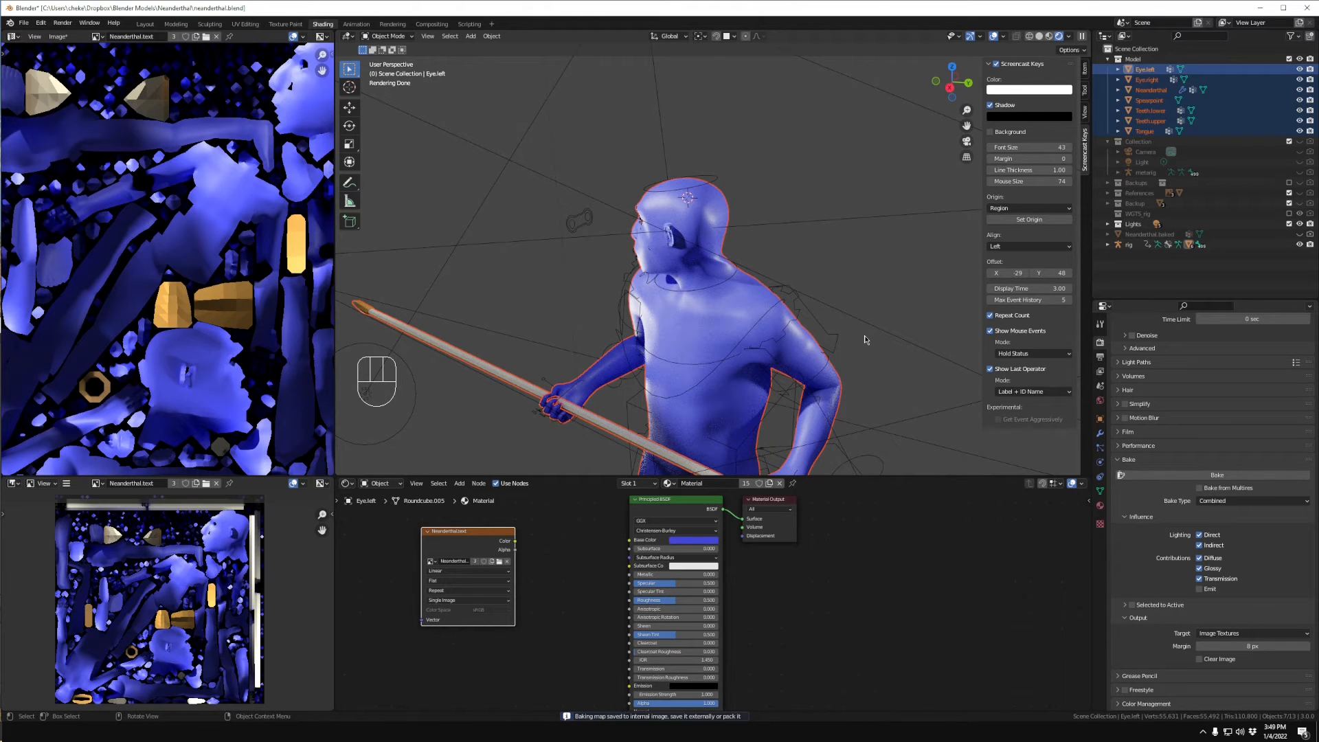
- Save the freshly baked Neanderthal.text image over its existing file
click(67, 487)
mouse_move(77, 506)
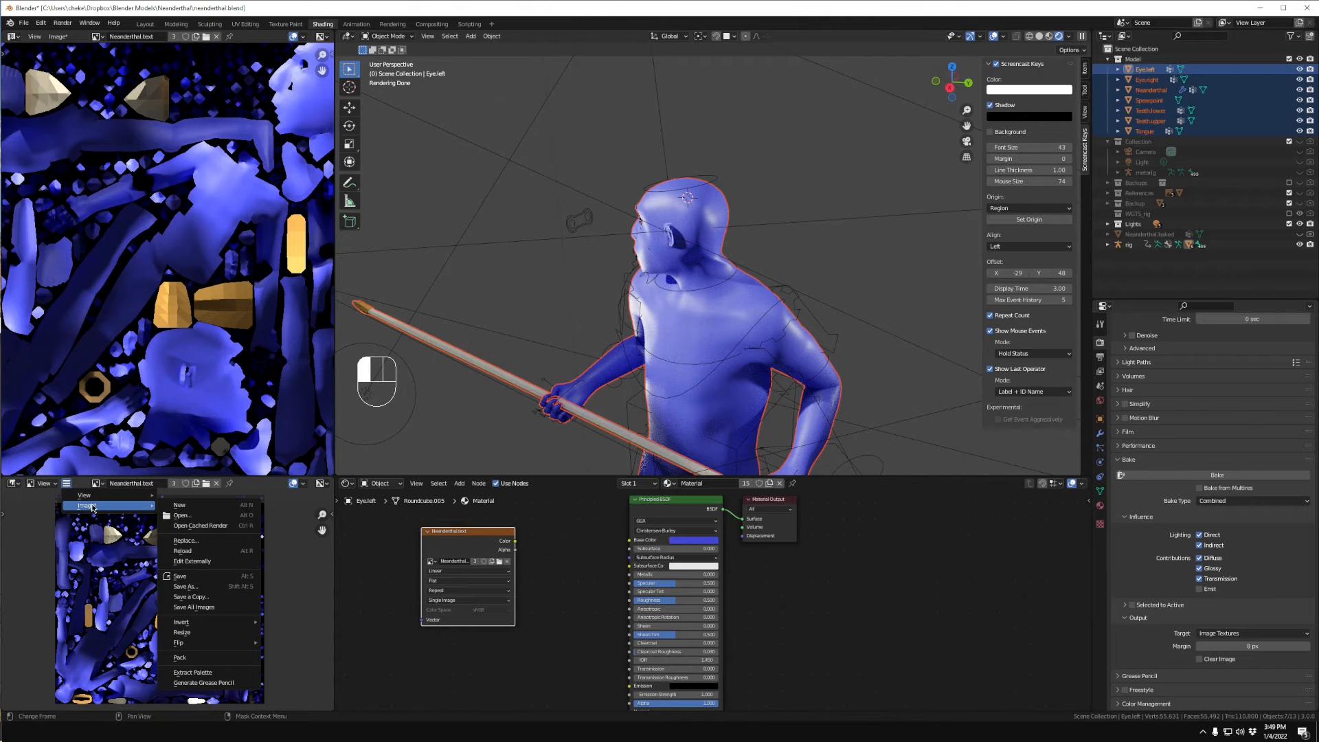
click(192, 577)
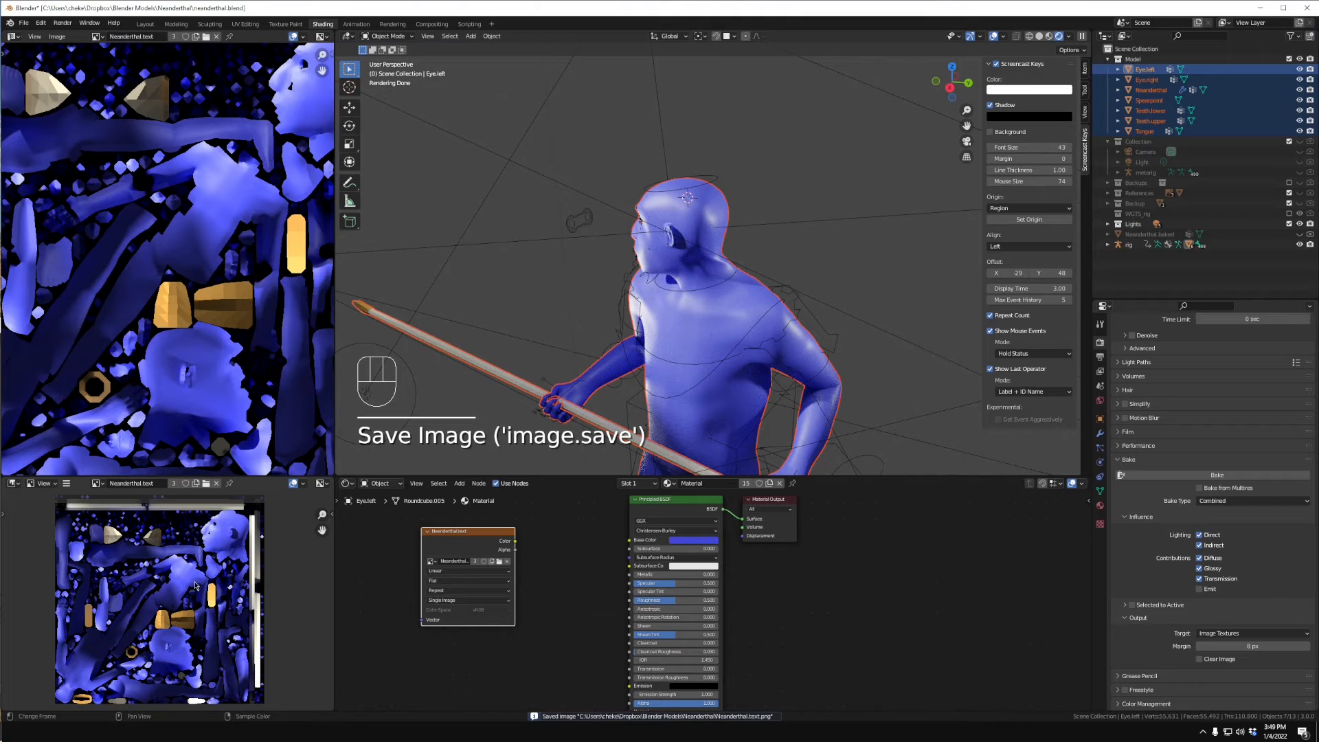
- Hide the Model collection and the rig, and show the Neanderthal.baked mesh in the viewport
click(1300, 59)
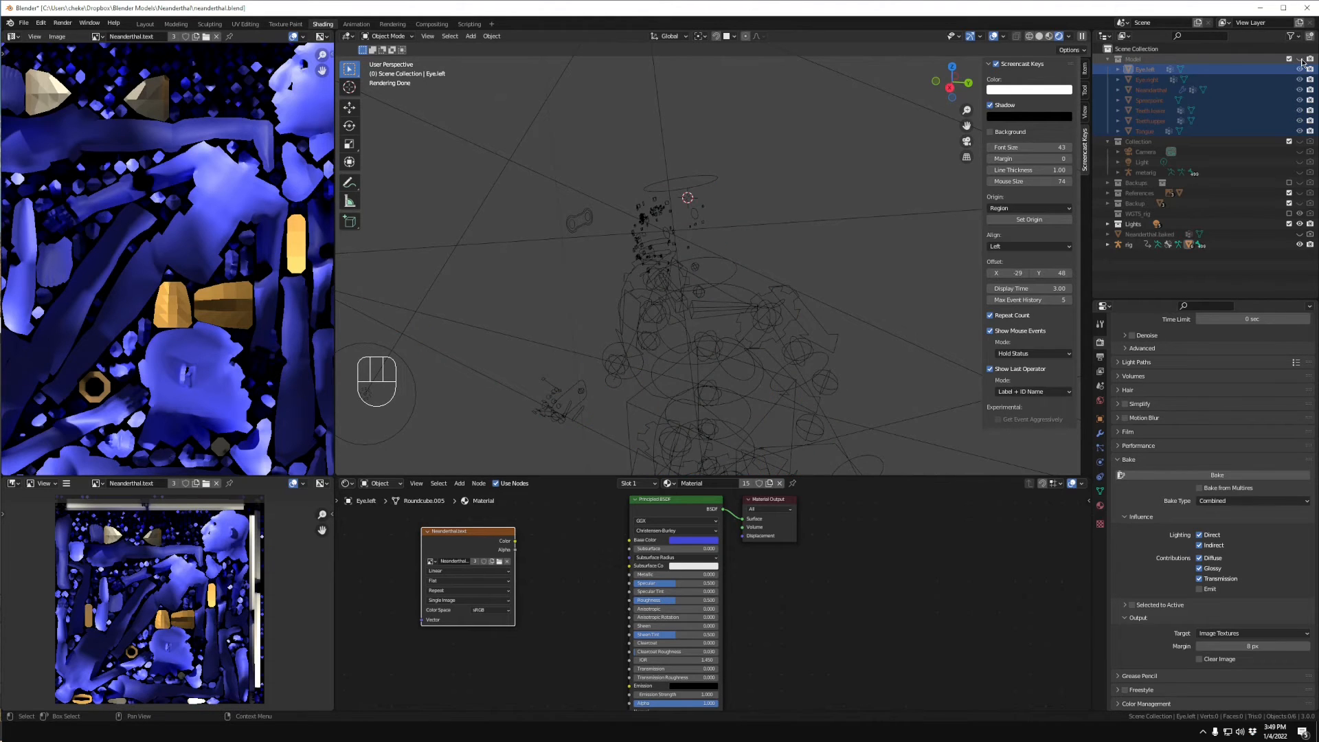
click(1300, 245)
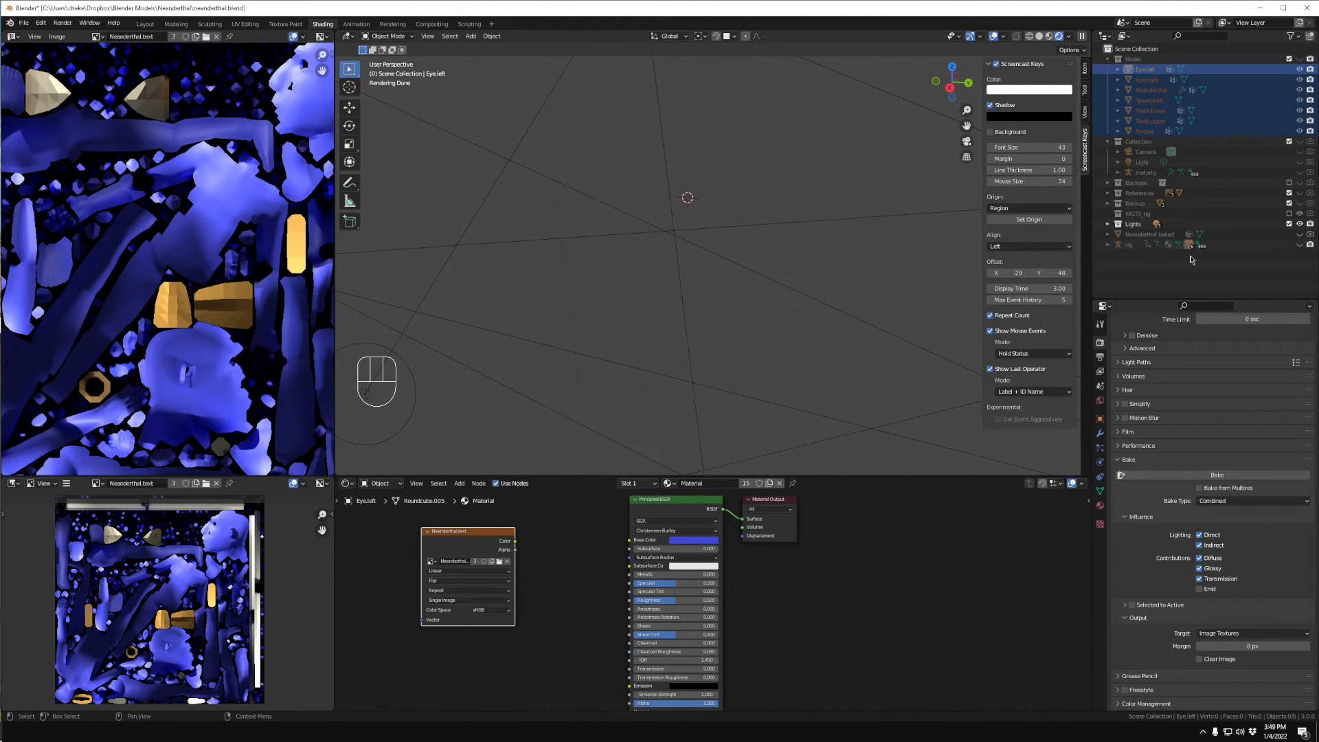
click(1262, 235)
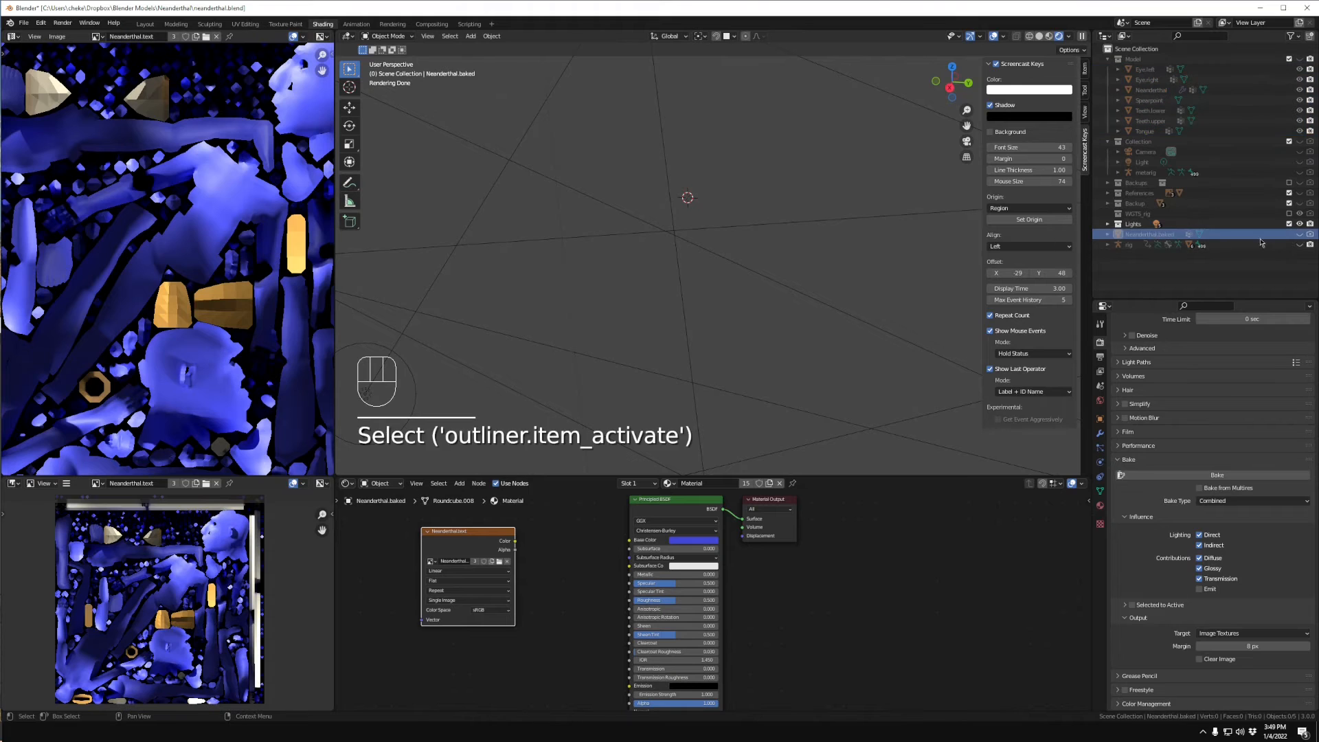
click(1300, 234)
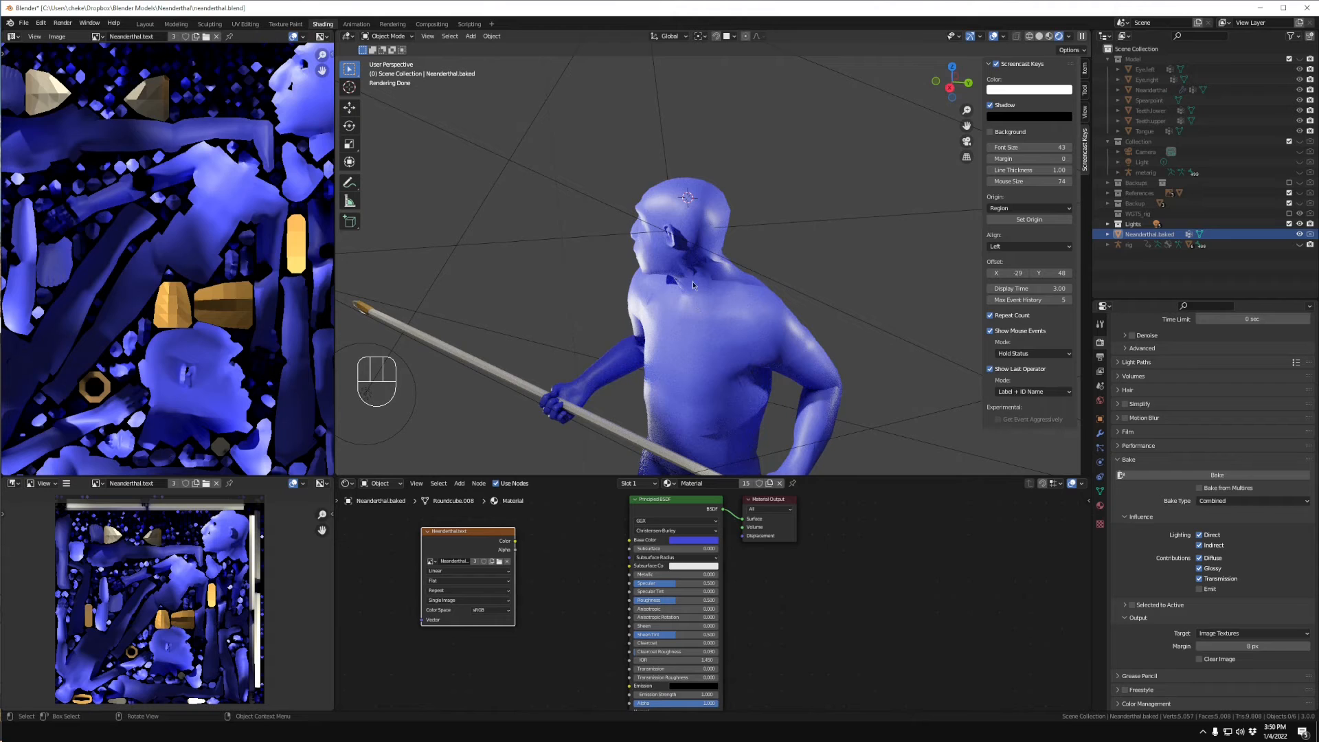
scroll(697, 257, up, 2)
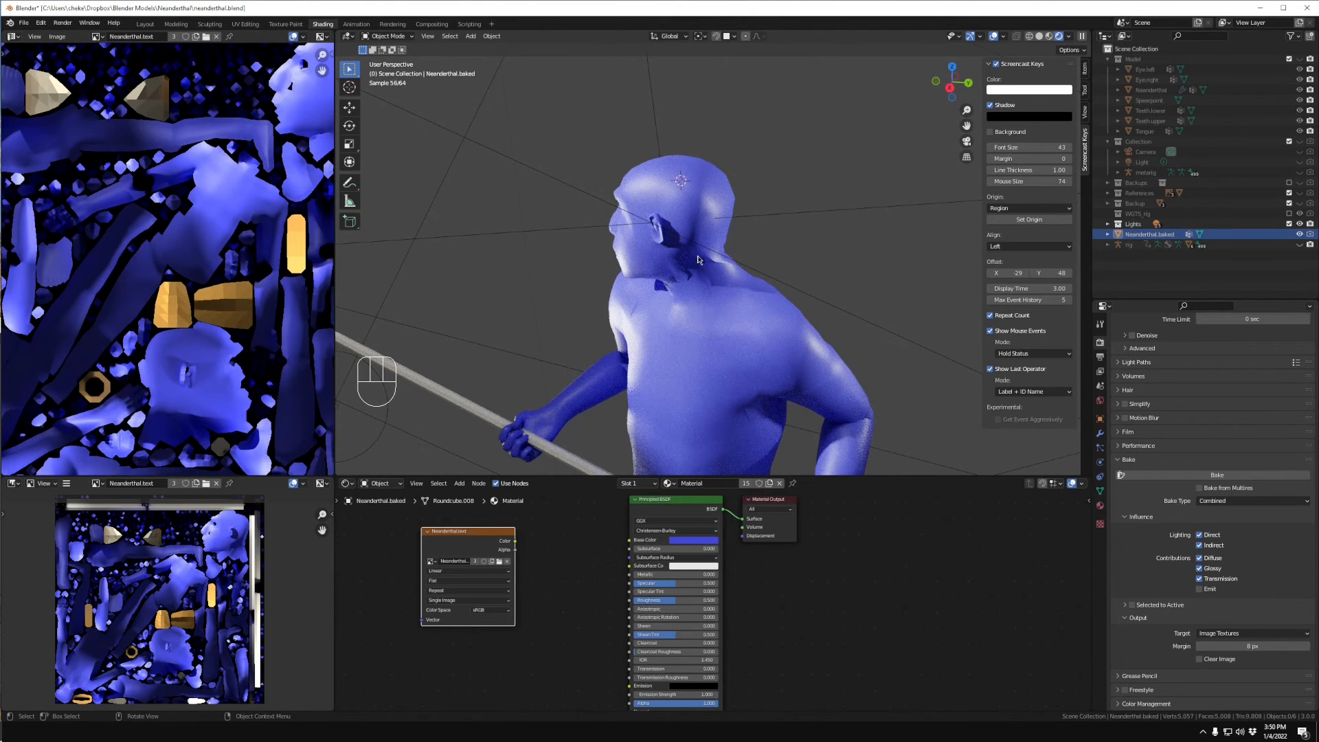
- Duplicate the body material on Neanderthal.baked so that this mesh has its own independent copy, Material.001
click(670, 484)
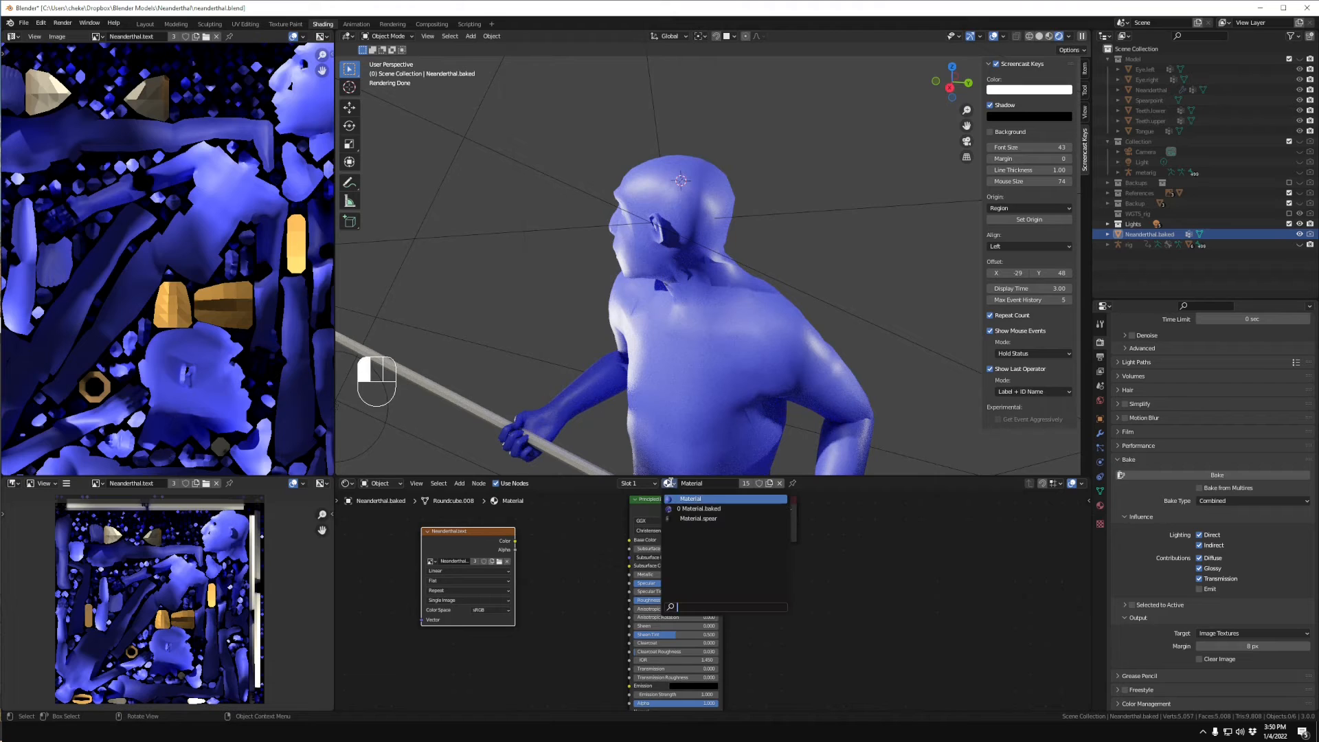
click(673, 484)
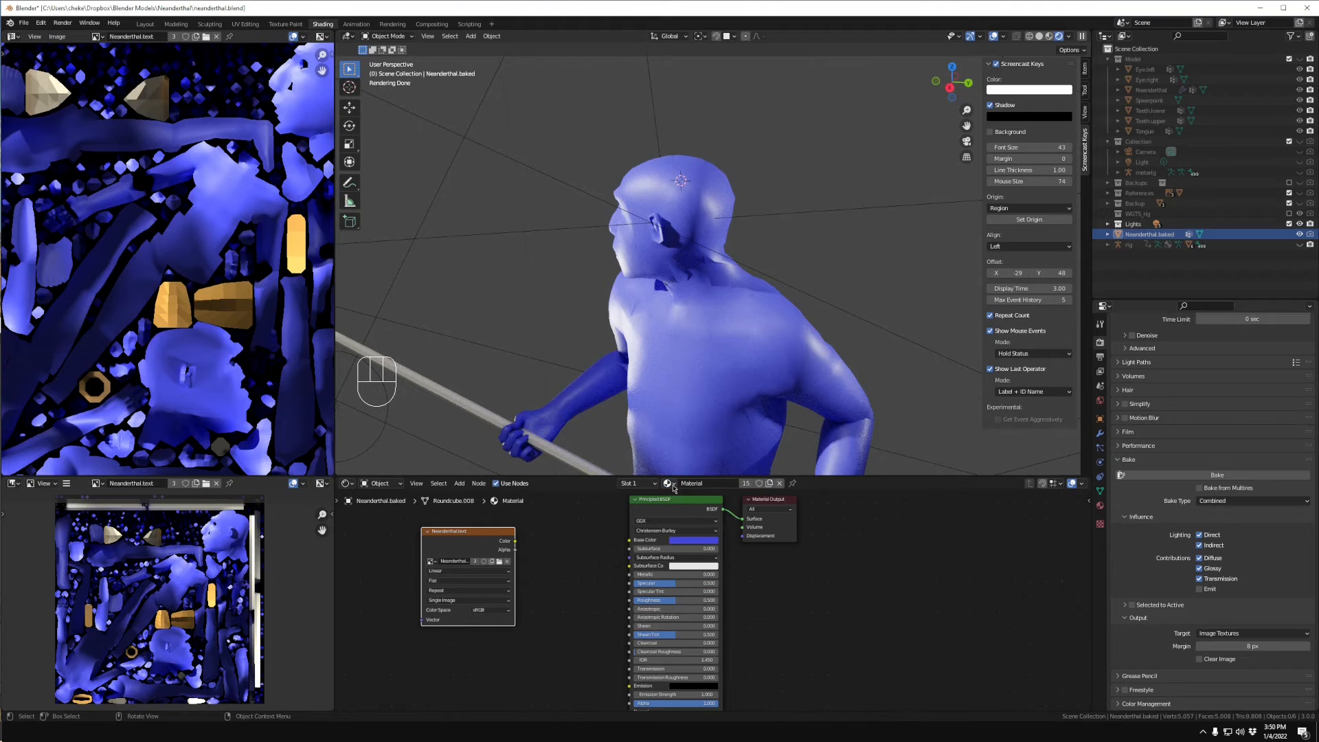
click(1100, 507)
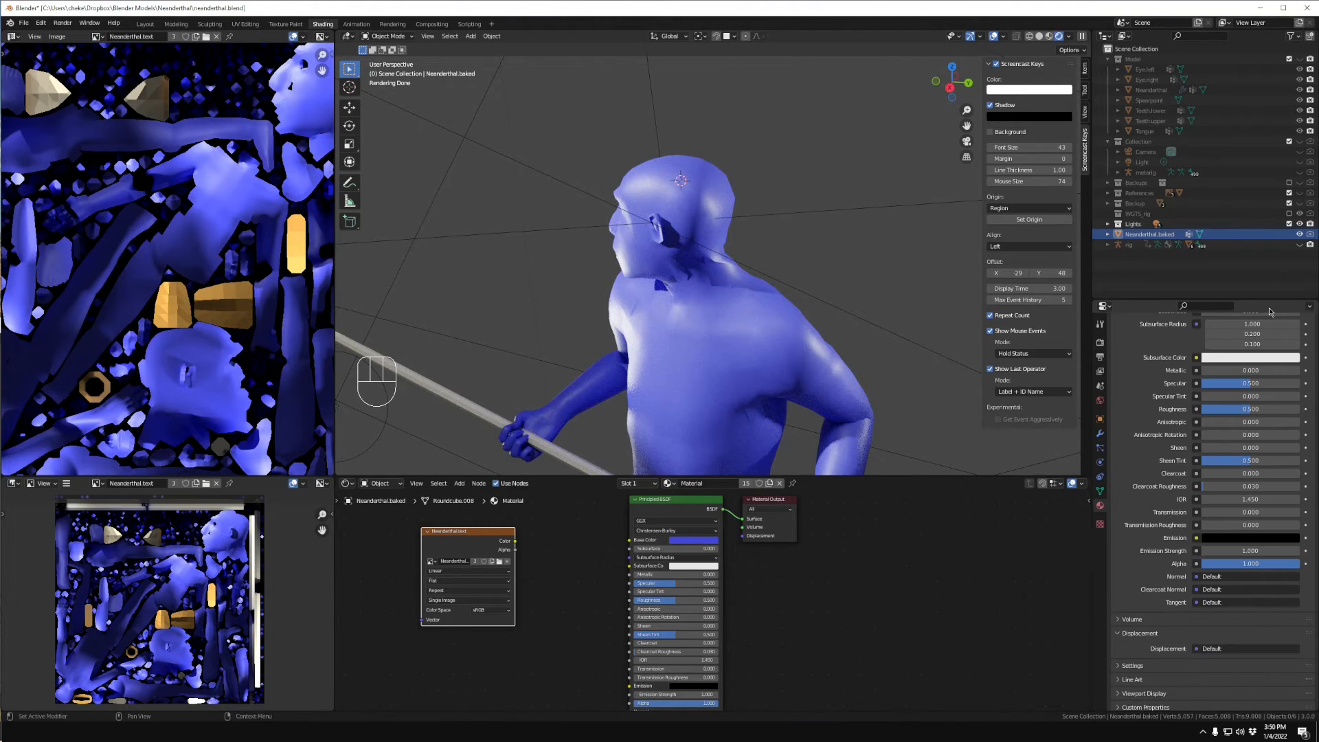
scroll(1195, 375, up, 6)
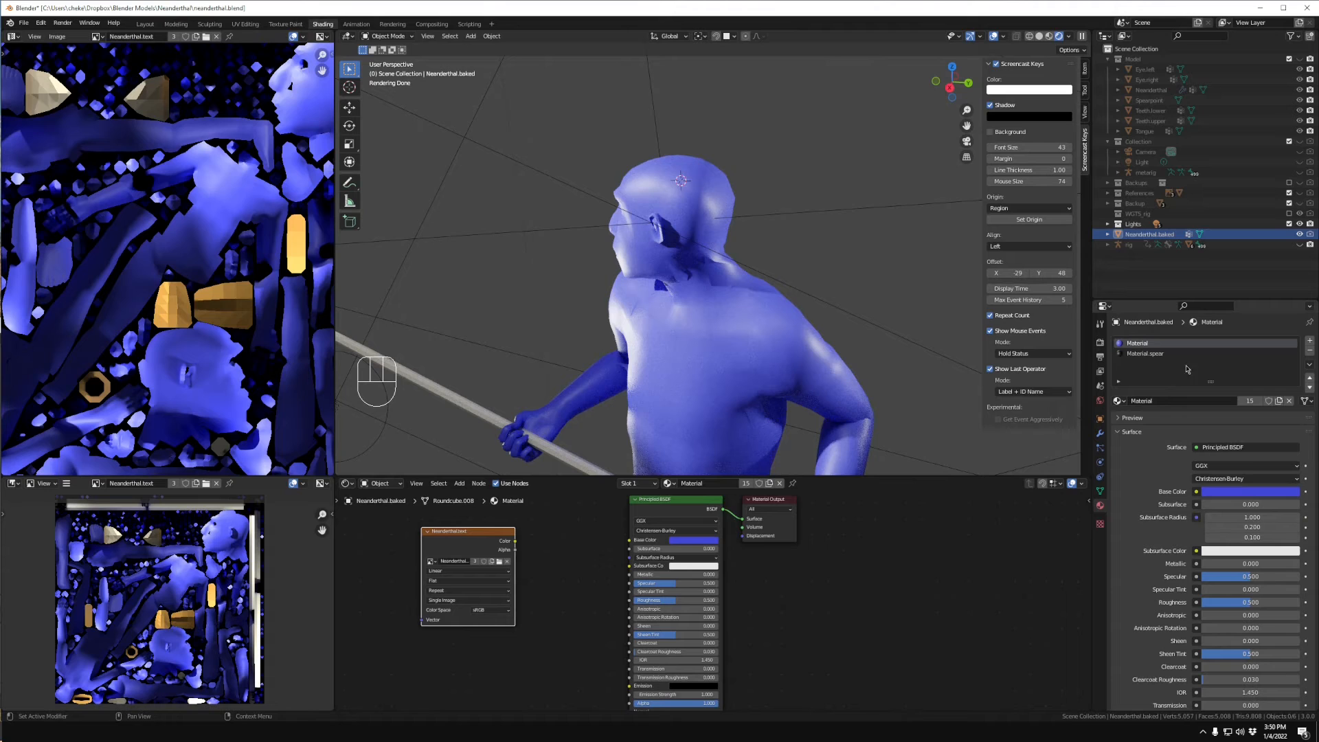
click(1279, 402)
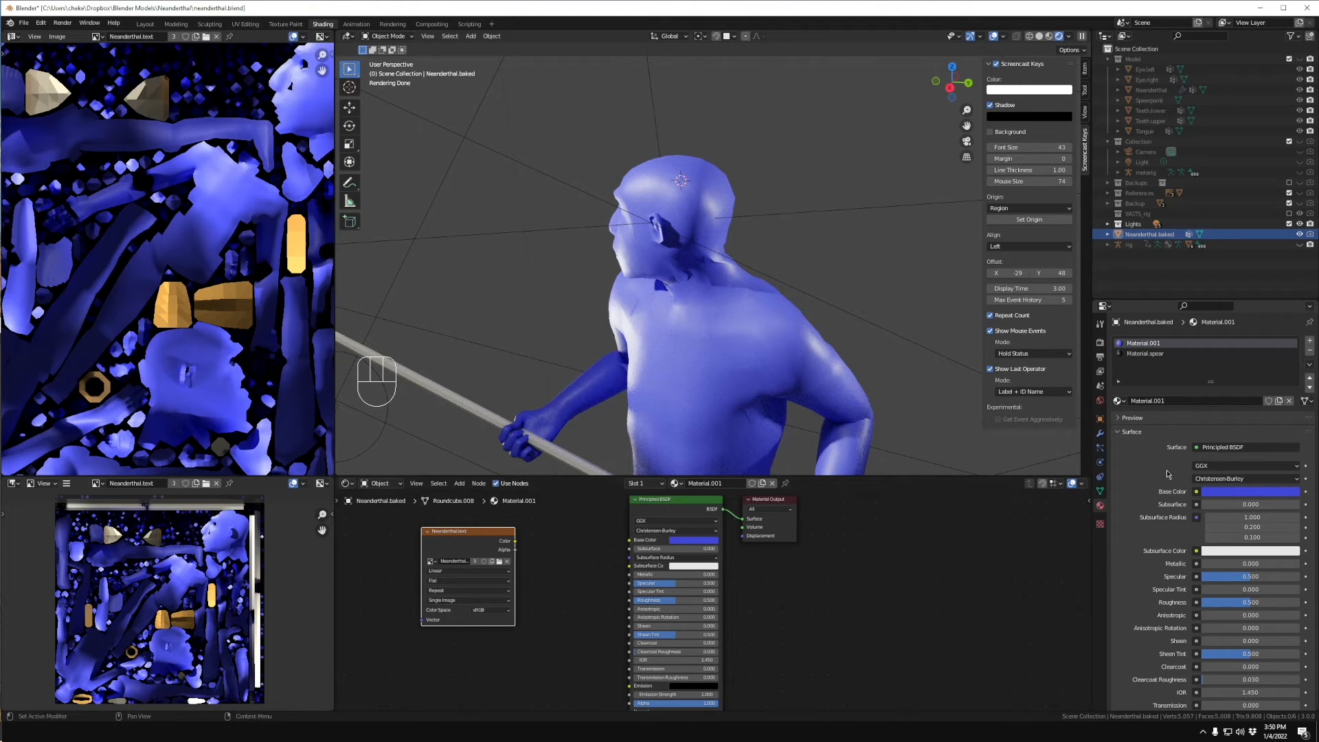
- Change Material.001's surface shader to Background and feed its color from the Neanderthal.text image node's Color output
click(1204, 451)
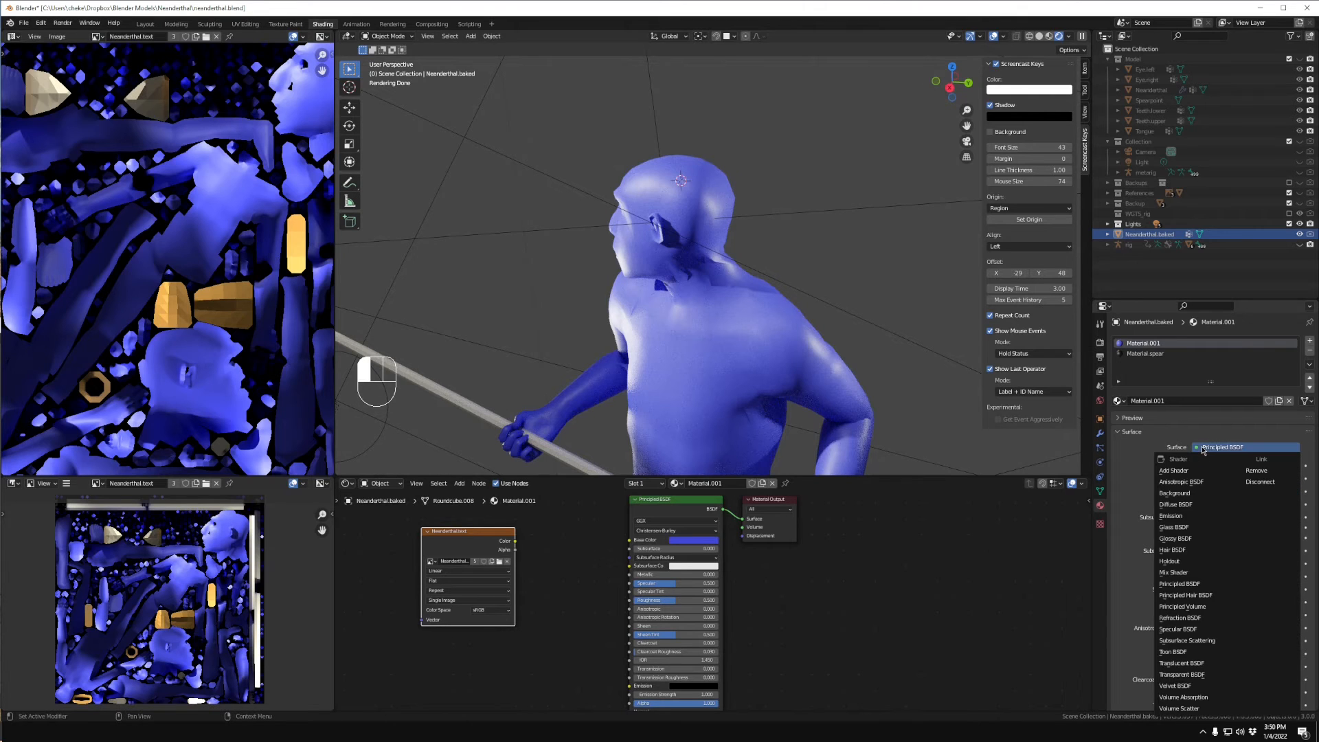
click(1198, 494)
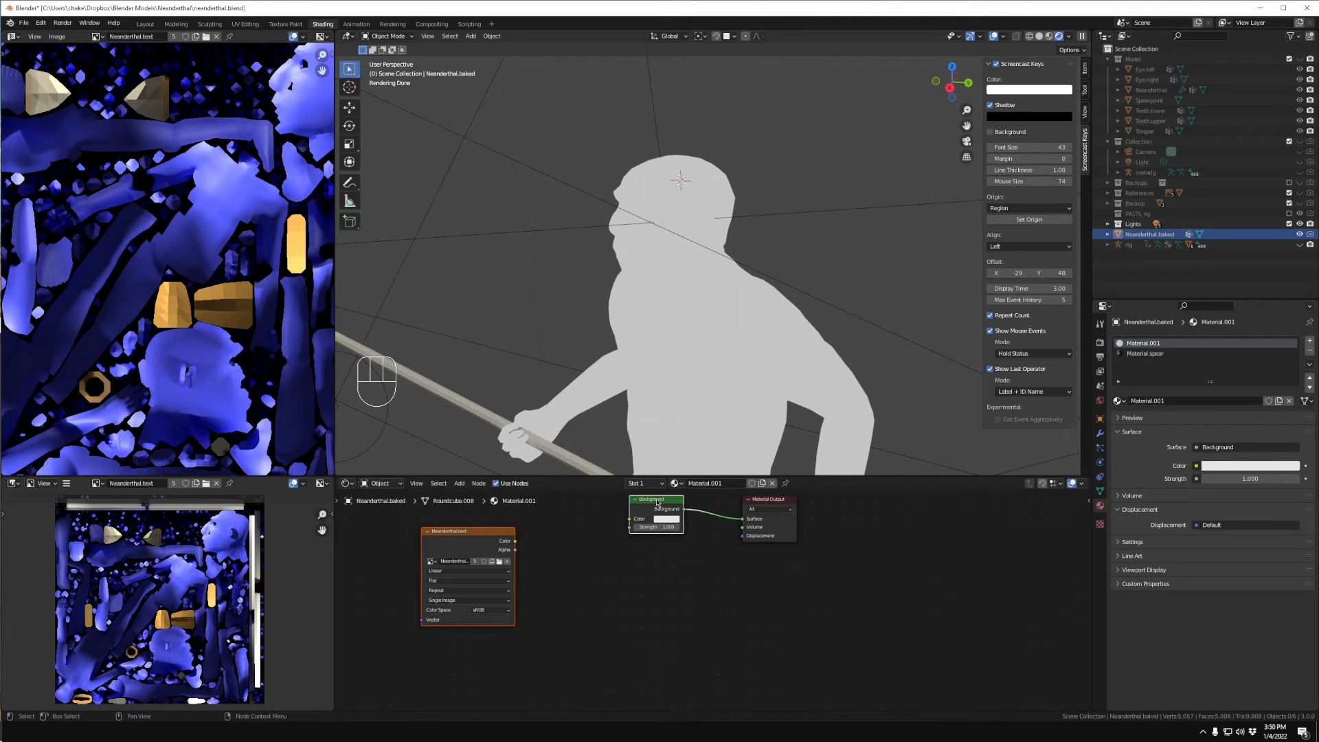
drag(657, 504, 655, 524)
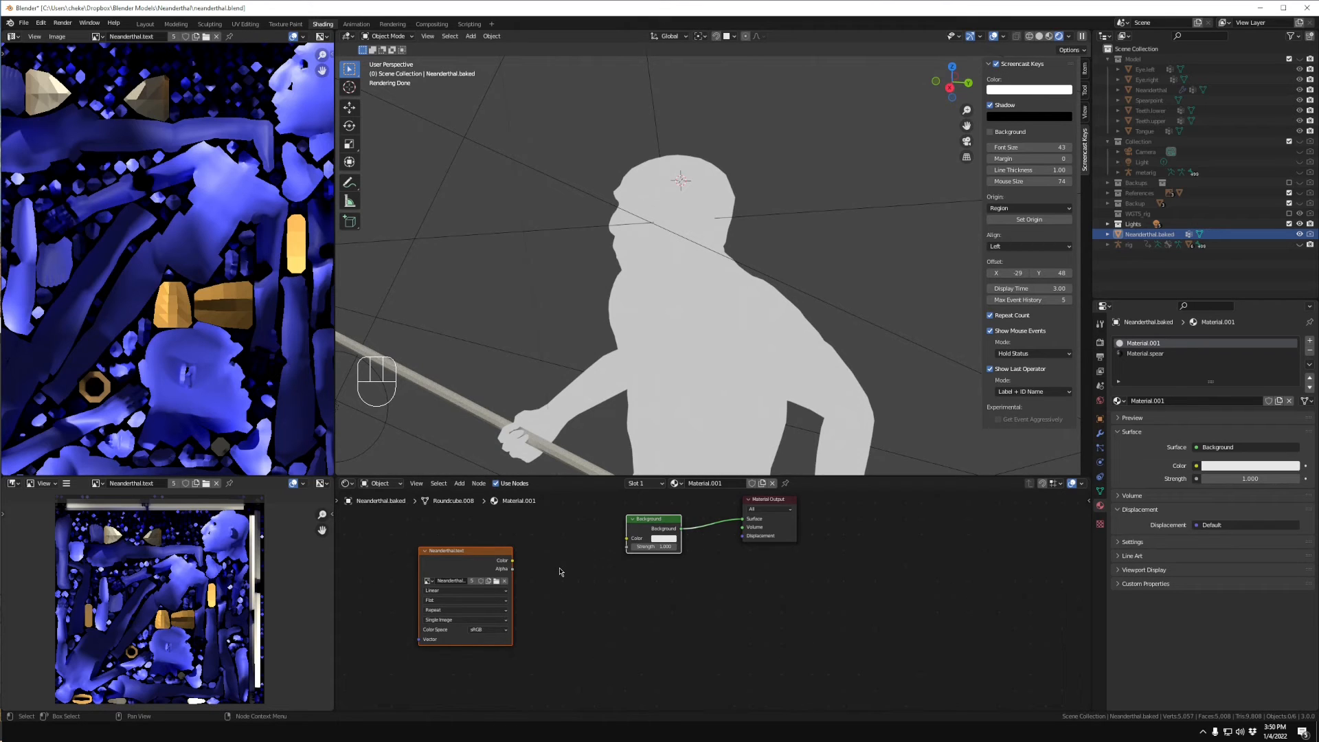
drag(513, 561, 626, 540)
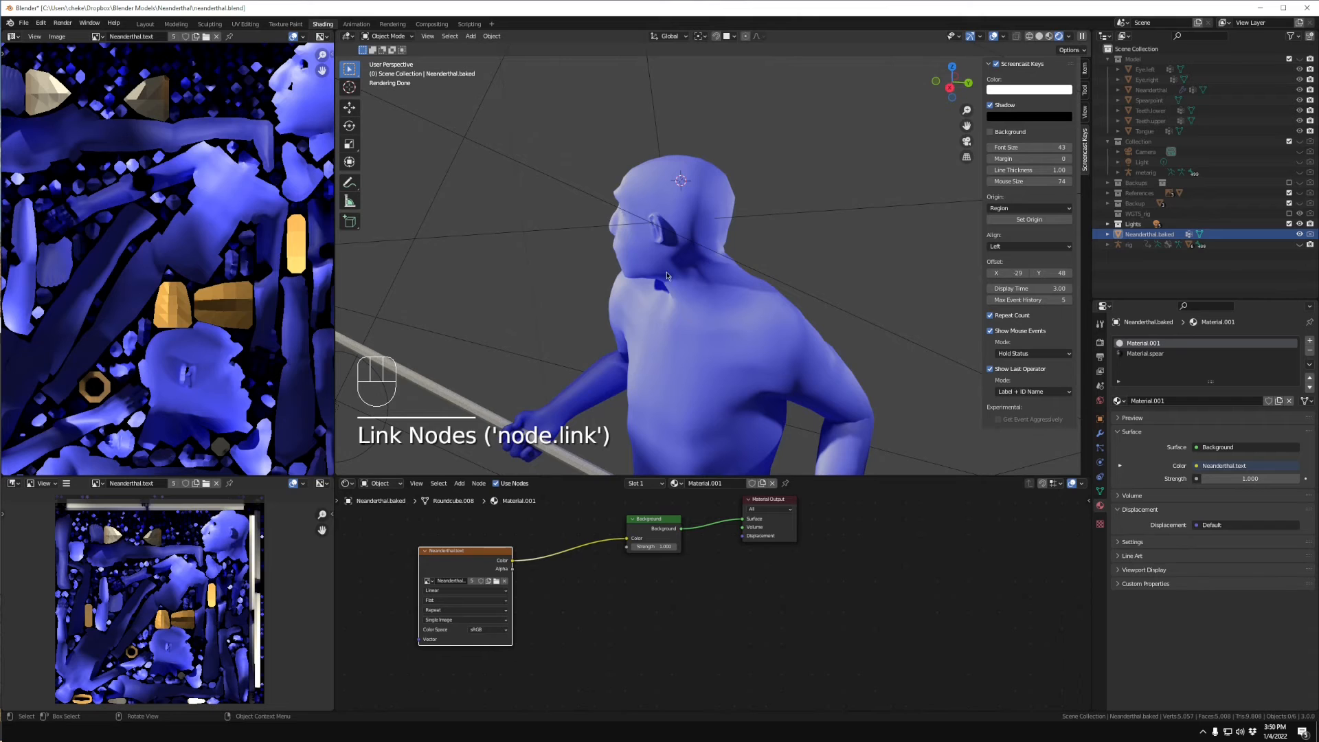
- Examine the baked texture on Neanderthal.baked in Material Preview shading, around the head, torso and the shadowed area under the arm
middle_drag(666, 275, 732, 271)
click(1050, 37)
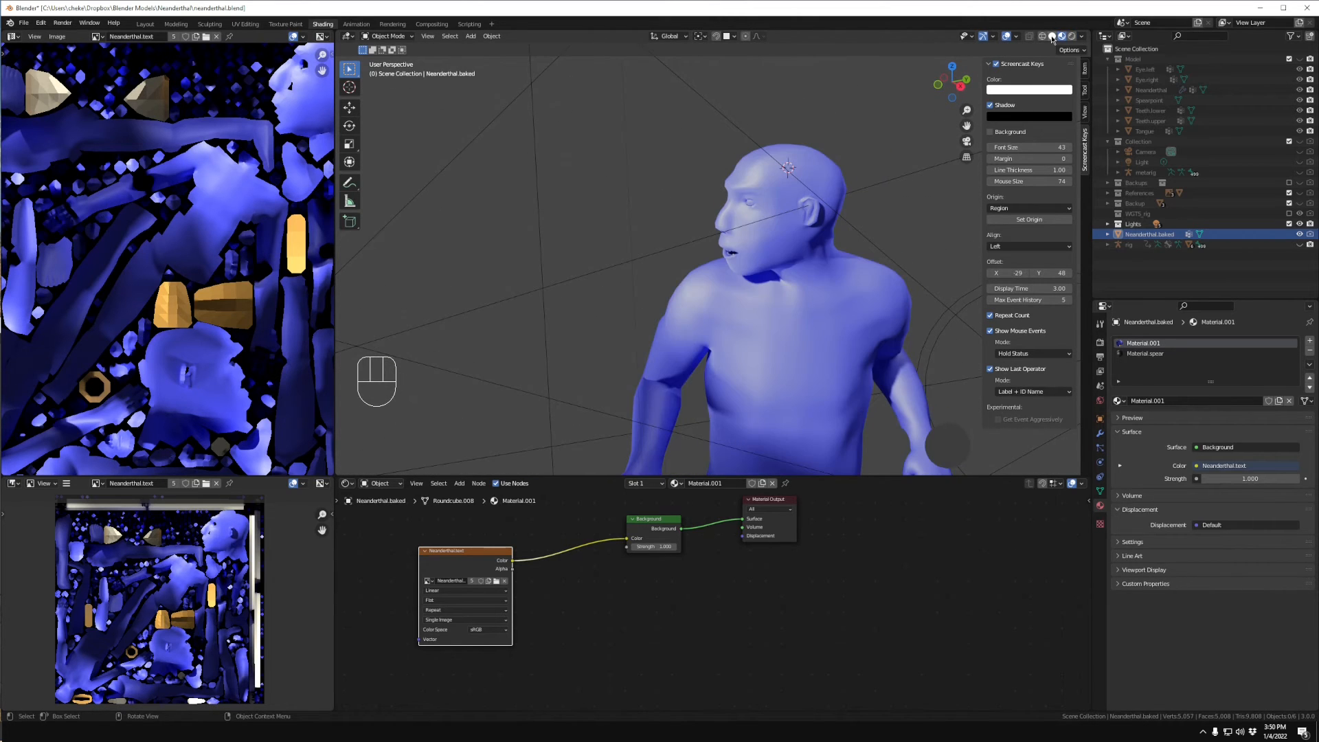
middle_drag(669, 237, 803, 380)
scroll(608, 251, up, 5)
scroll(612, 258, down, 5)
scroll(664, 403, up, 4)
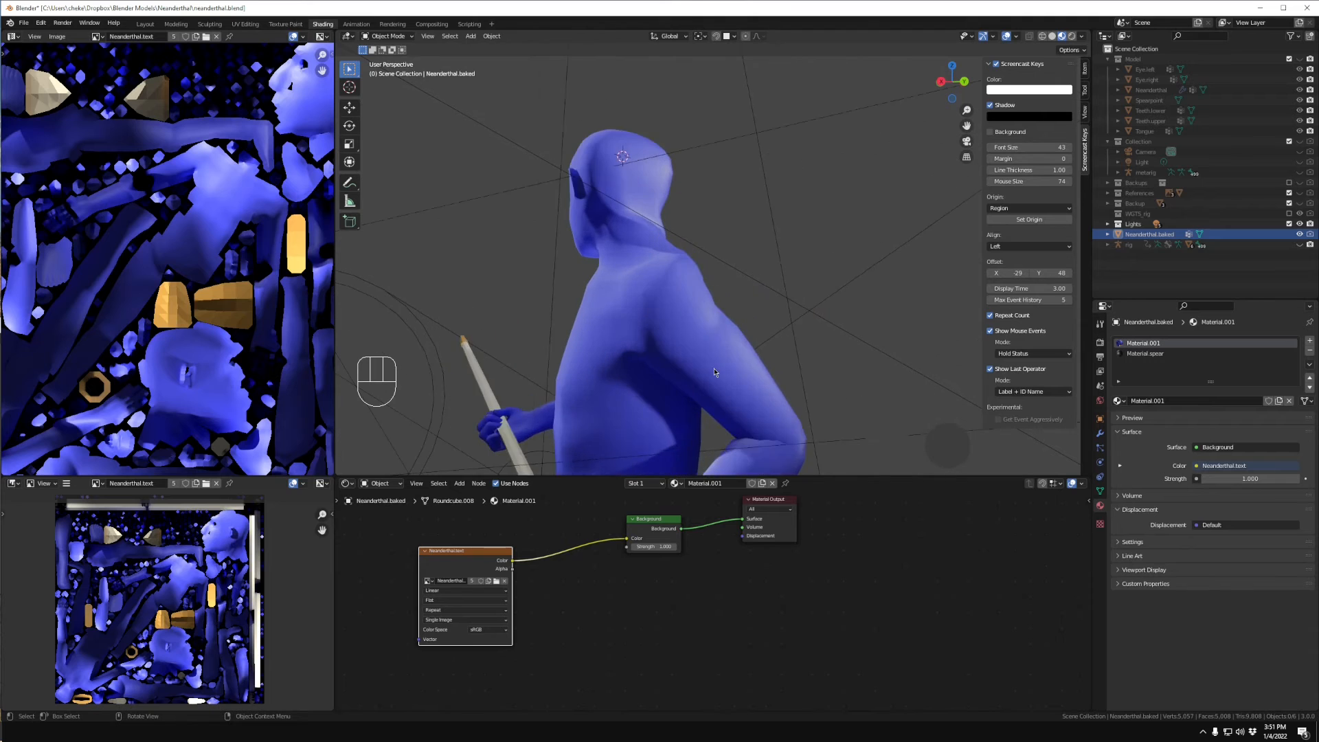
shift+middle_drag(659, 404, 686, 248)
scroll(686, 259, up, 6)
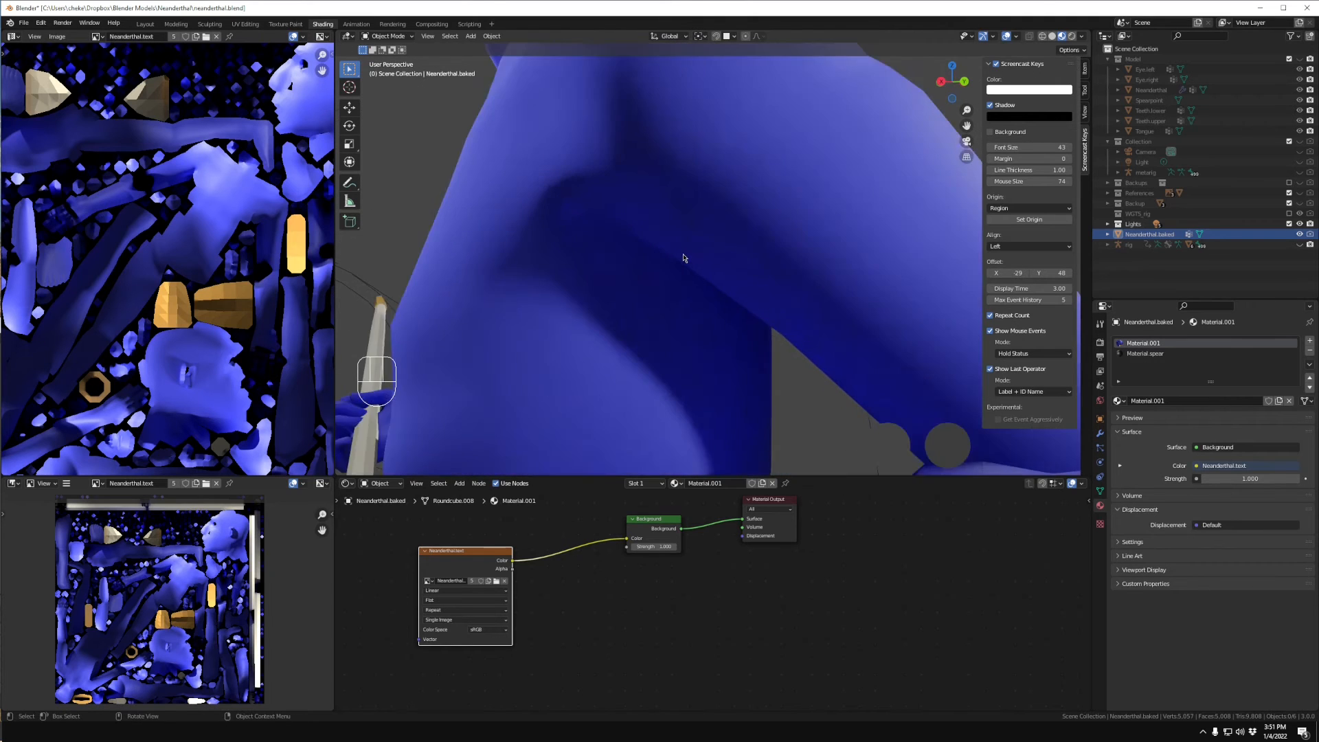
scroll(685, 273, up, 3)
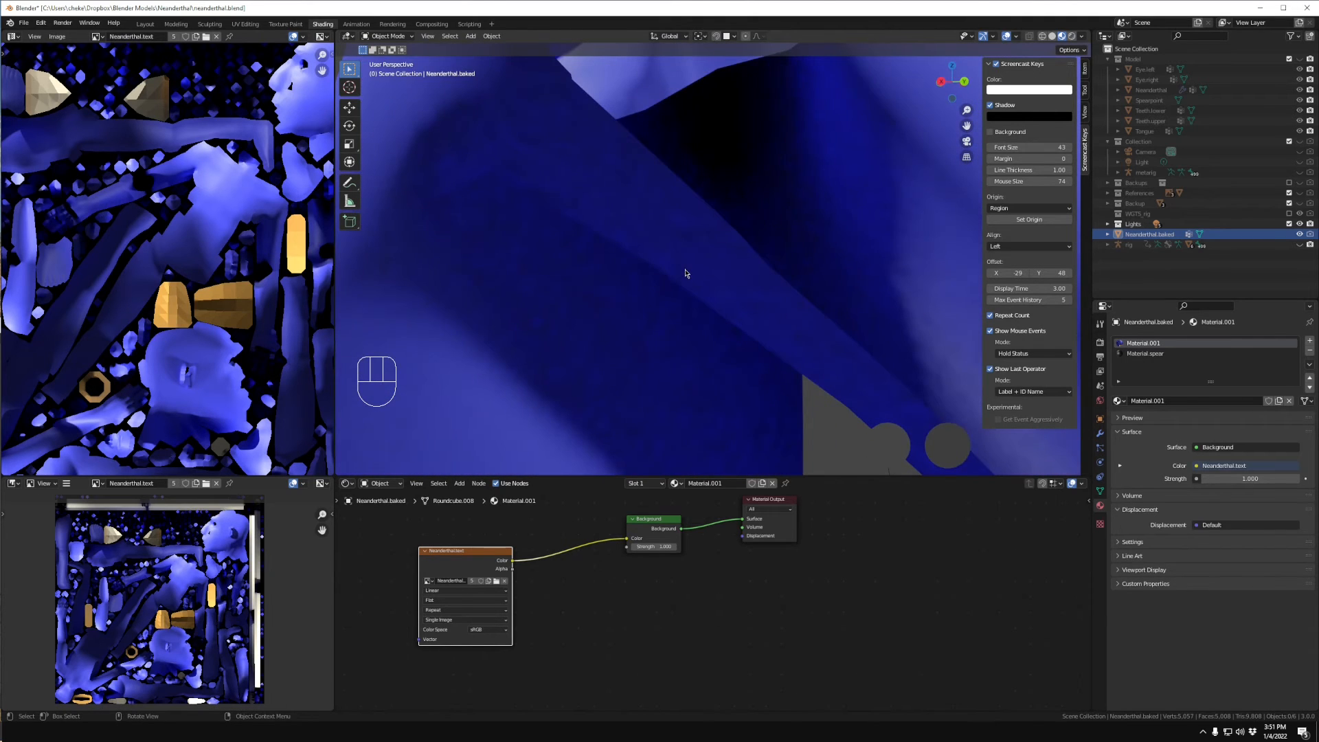
scroll(680, 259, down, 6)
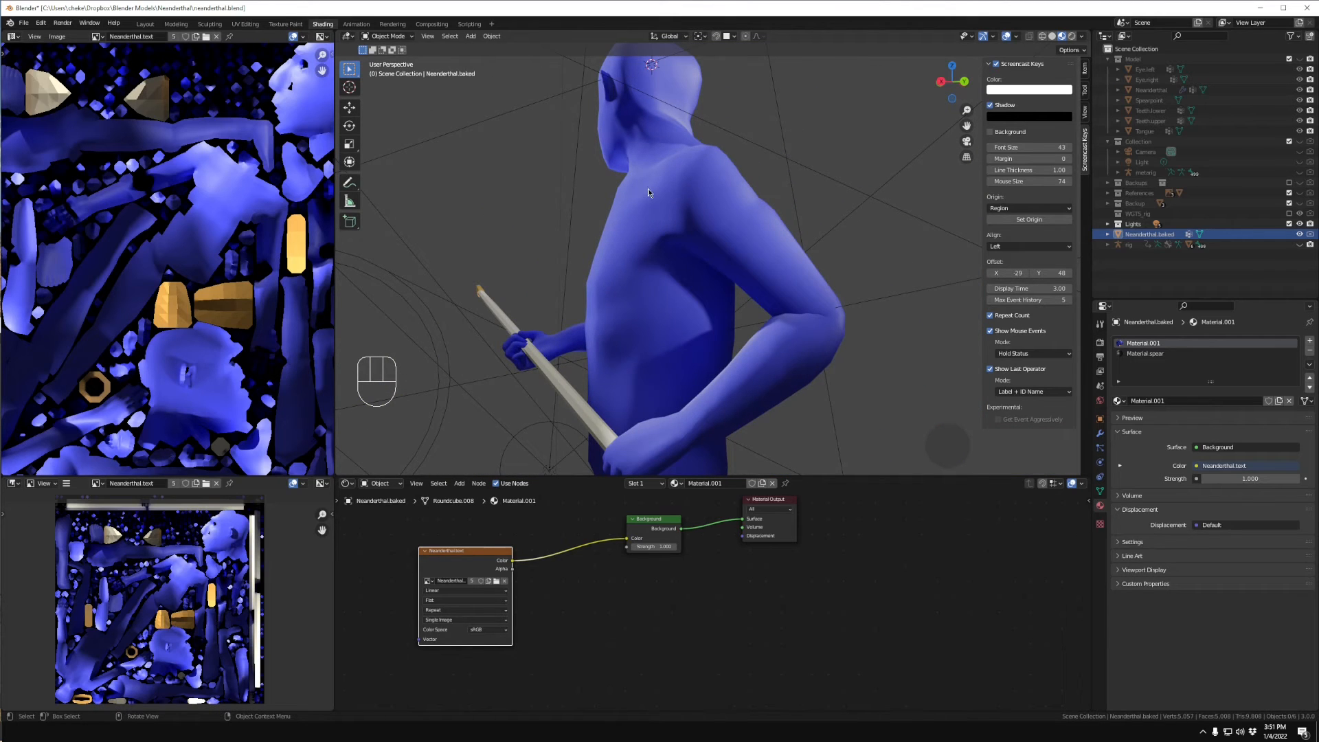
middle_drag(649, 190, 738, 248)
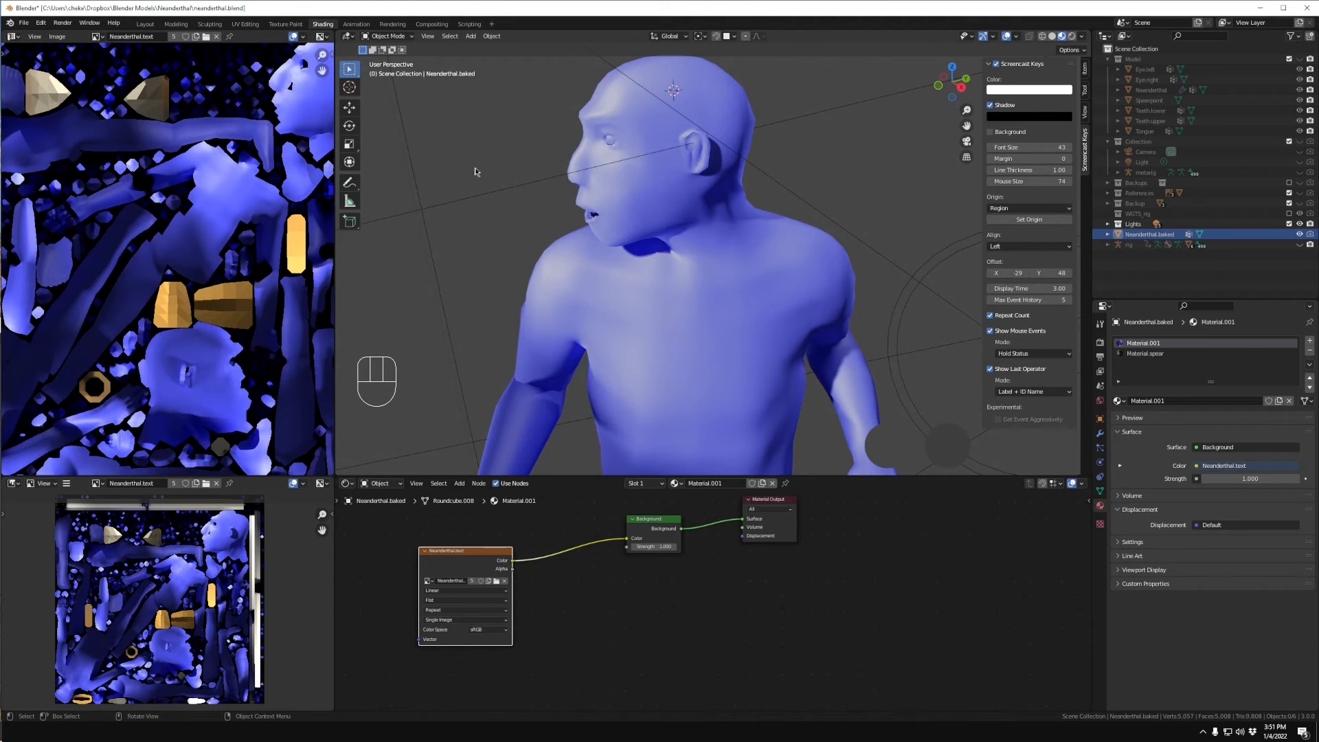
- In the Compositing workspace, add an Image node and assign the Neanderthal.text image to it
click(432, 24)
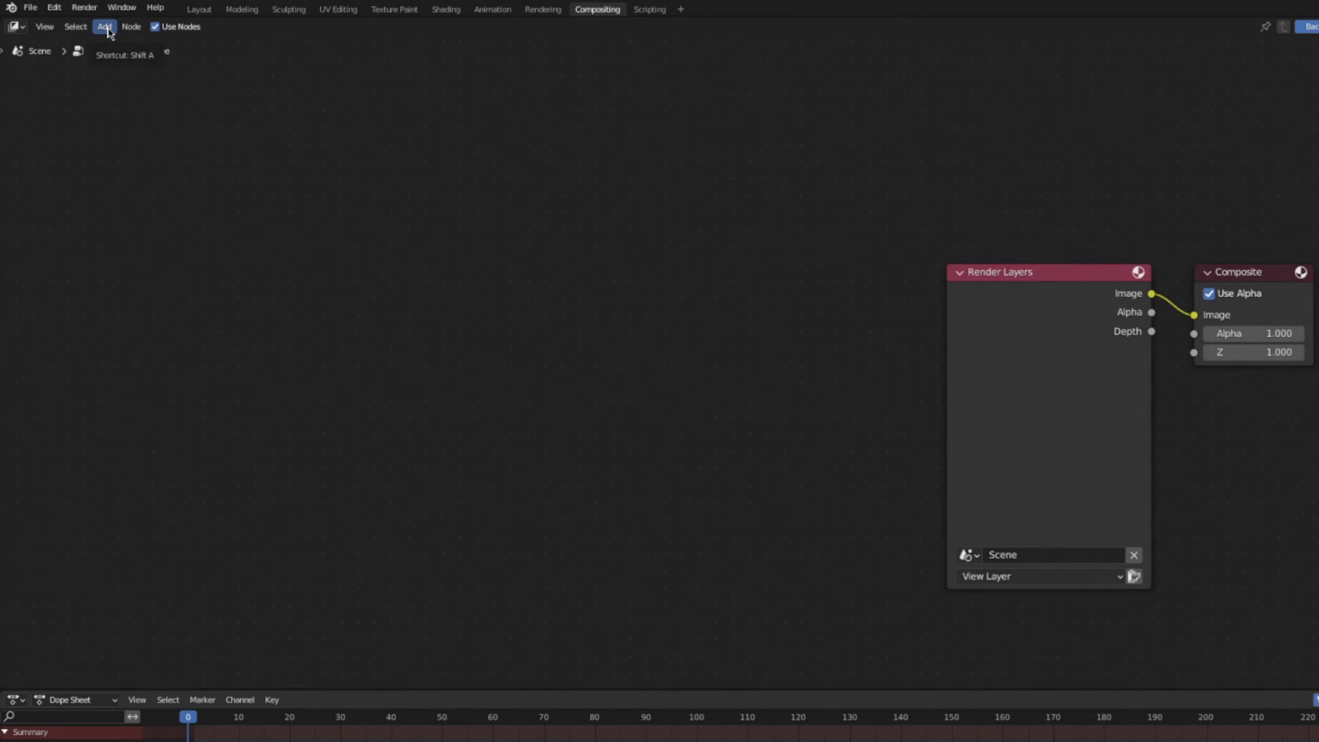
click(106, 29)
click(130, 44)
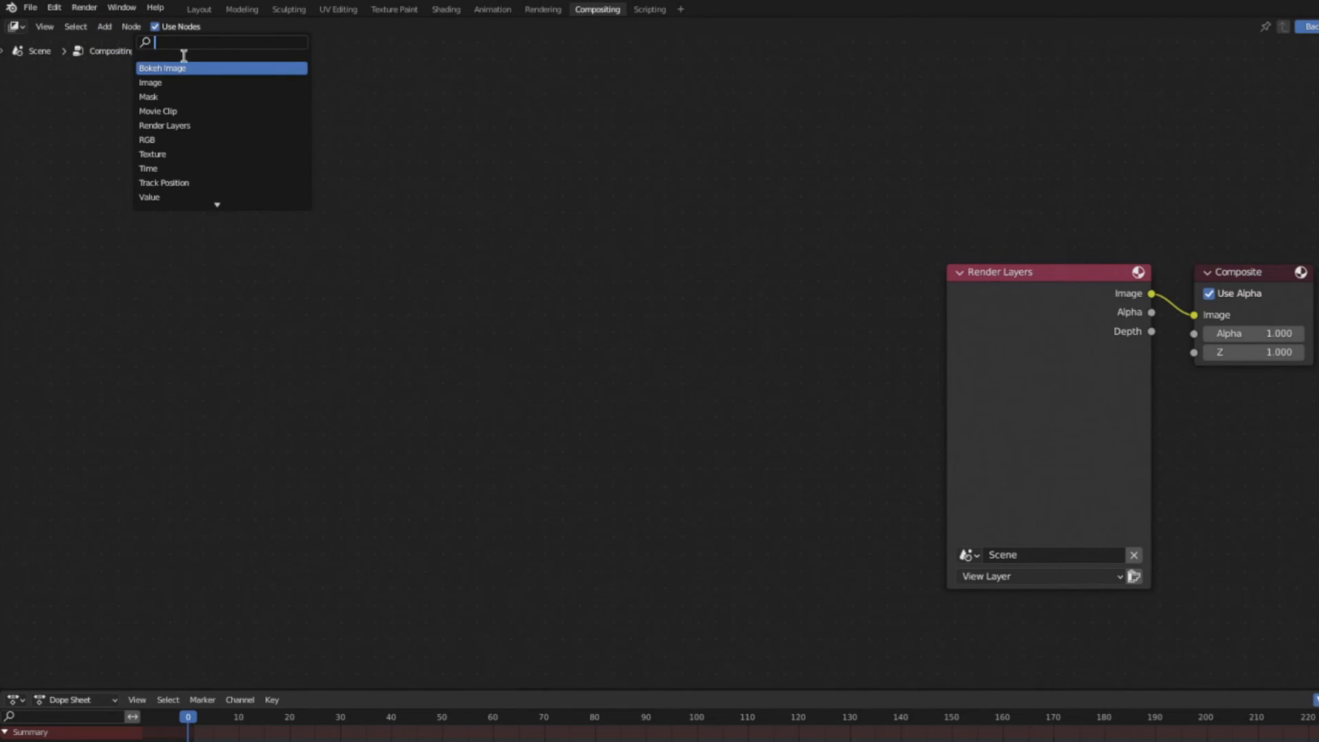
click(189, 77)
click(284, 262)
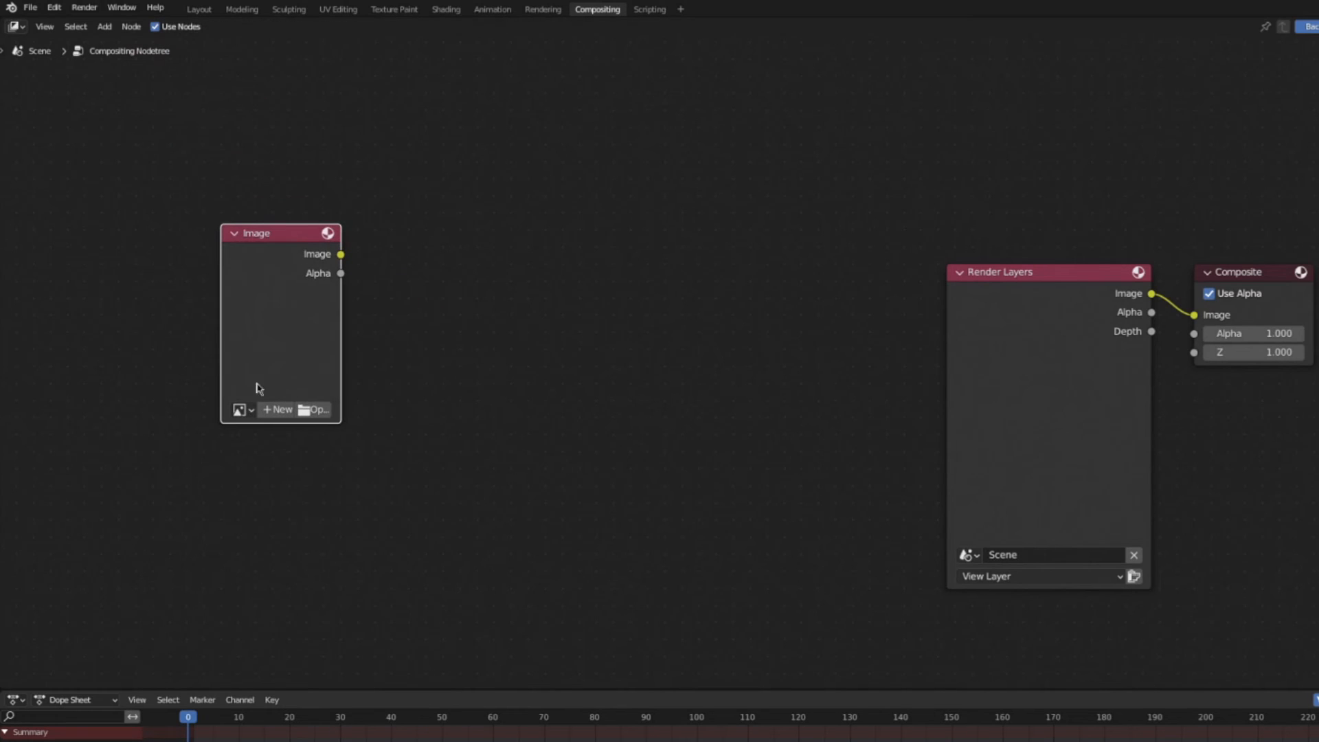
click(240, 409)
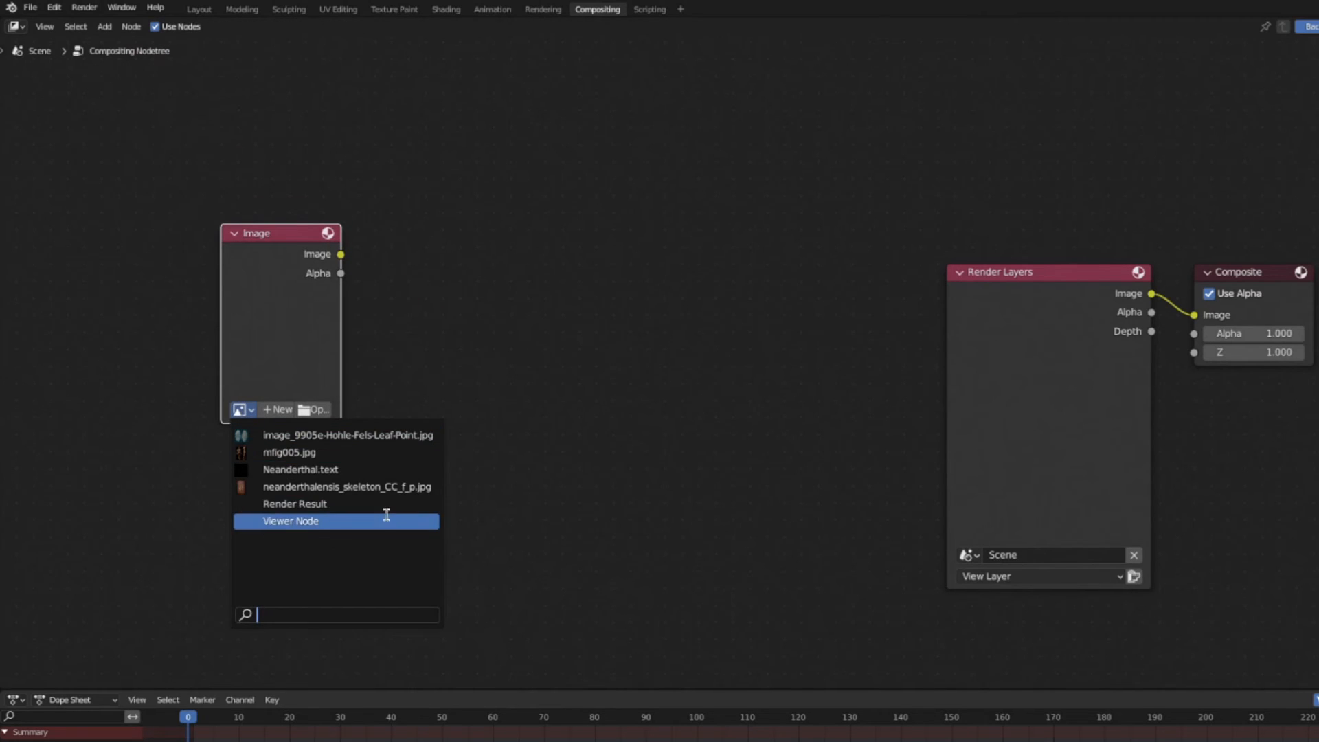
click(377, 470)
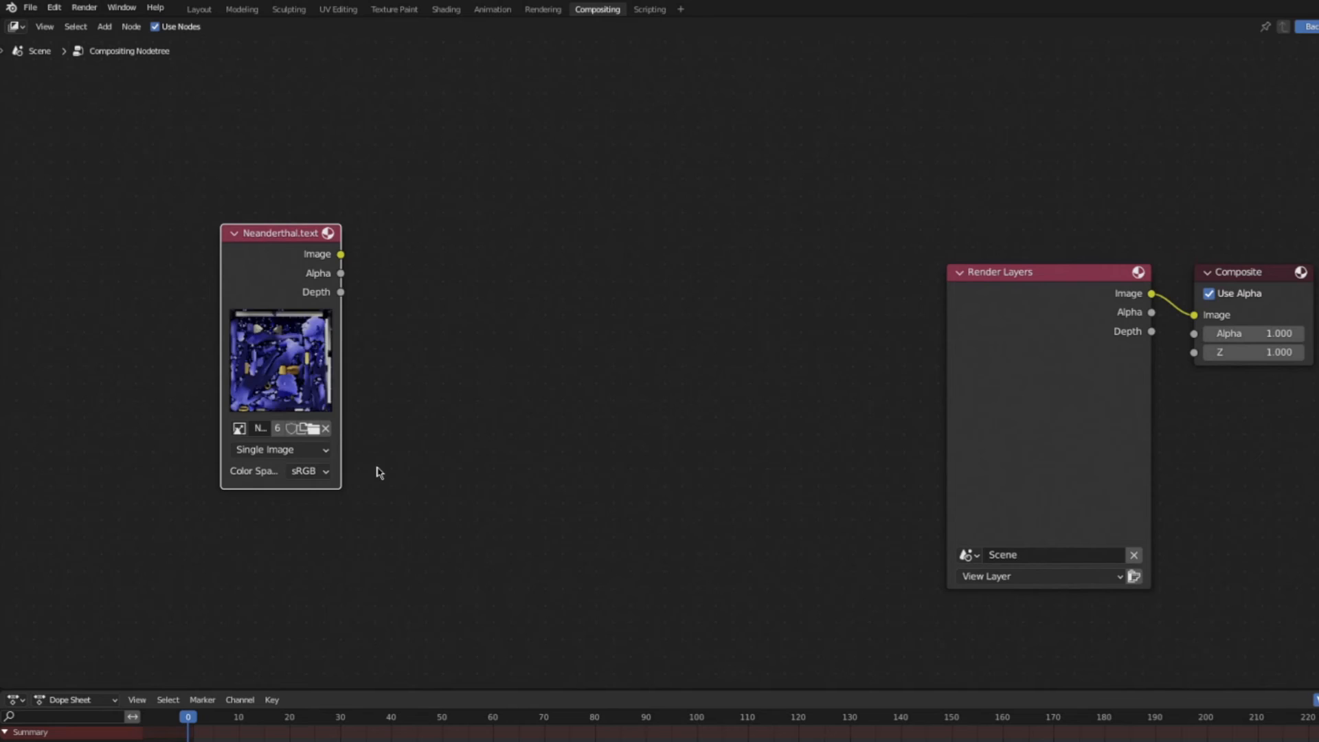
- Add a Denoise node beside the Neanderthal.text image node in the compositor
click(105, 26)
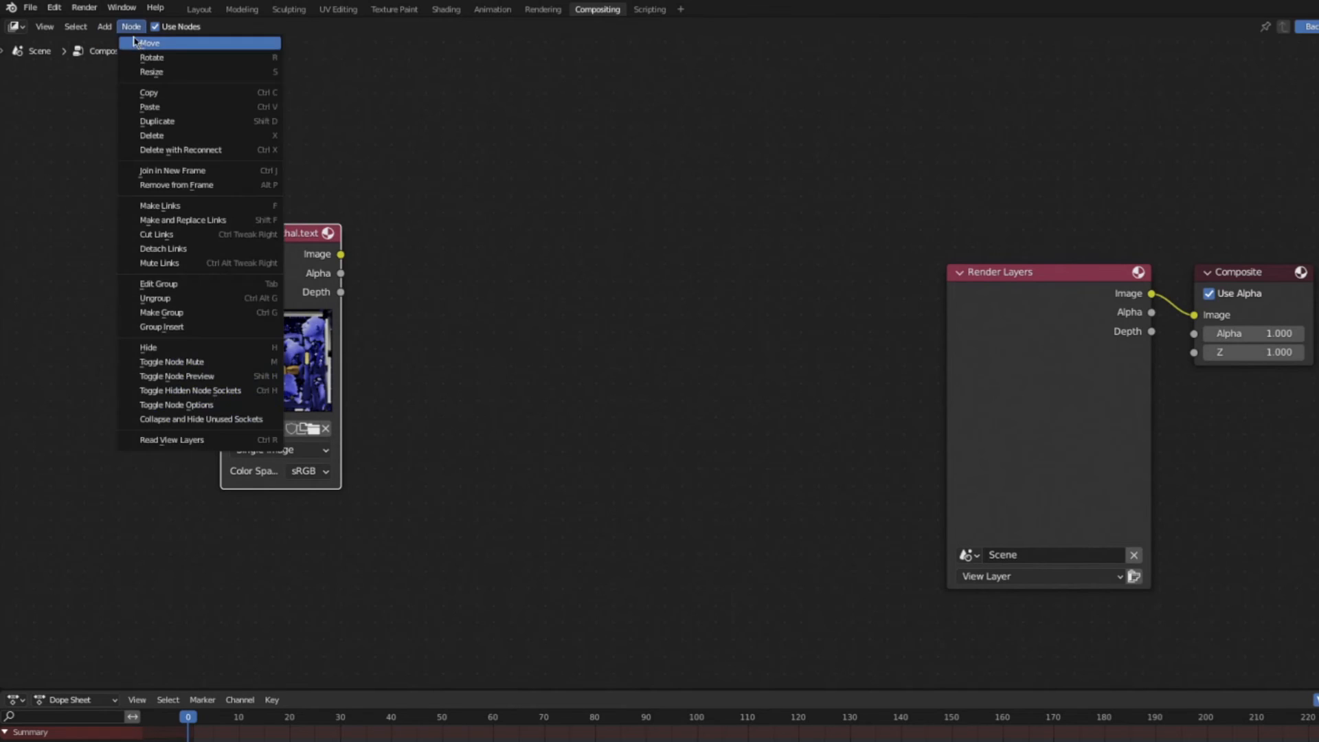
click(106, 29)
click(106, 28)
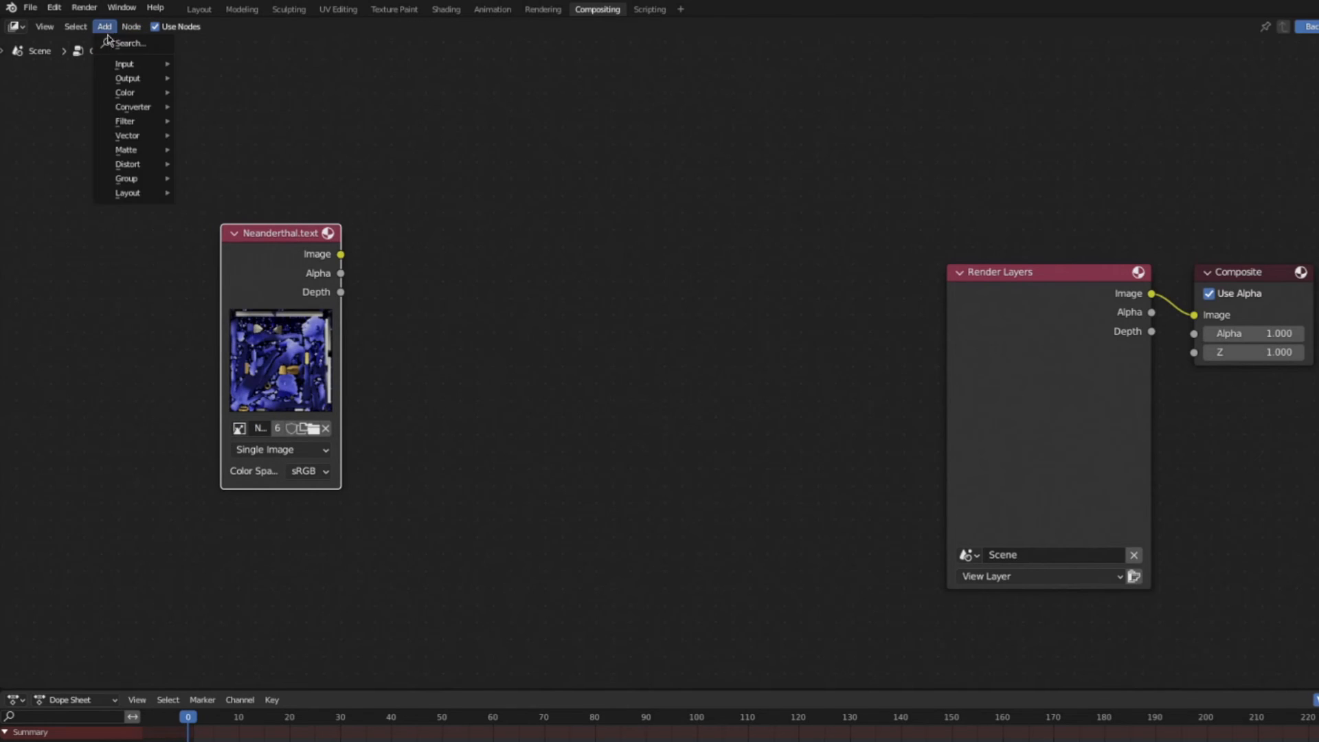
text(de)
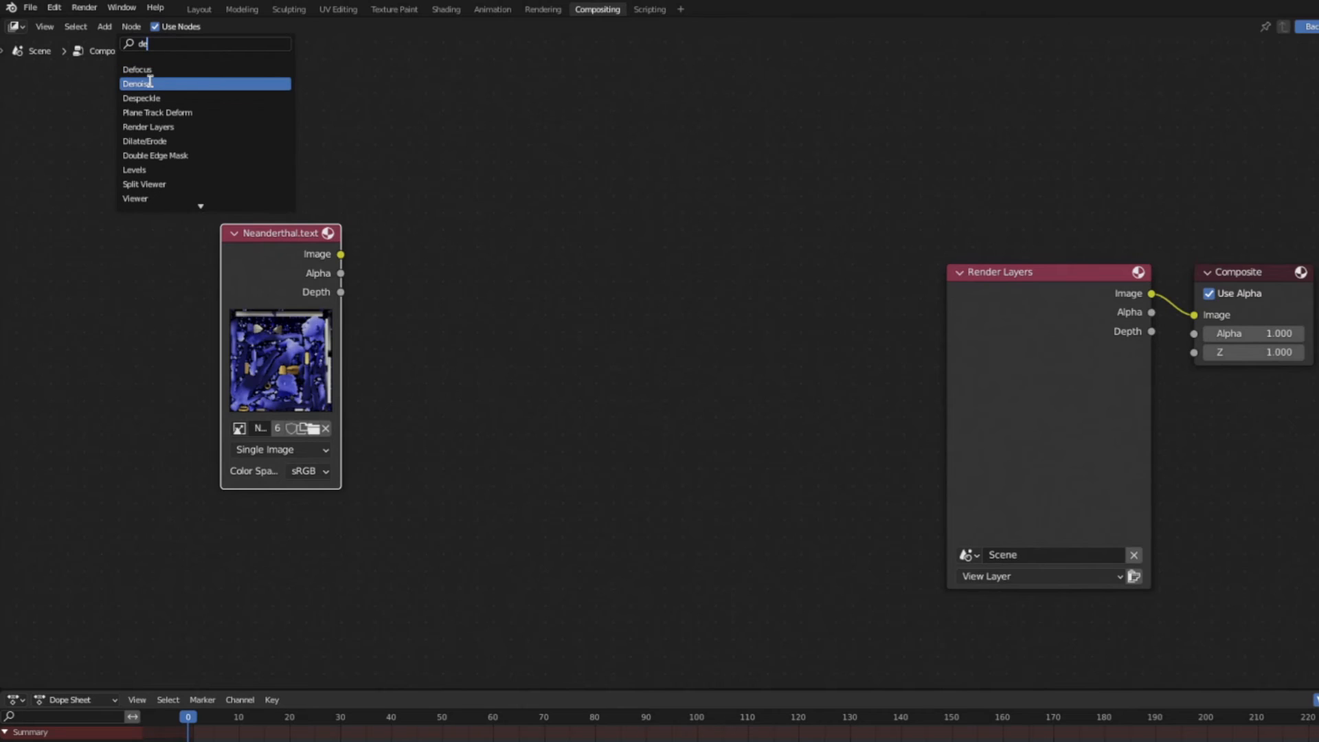
click(150, 83)
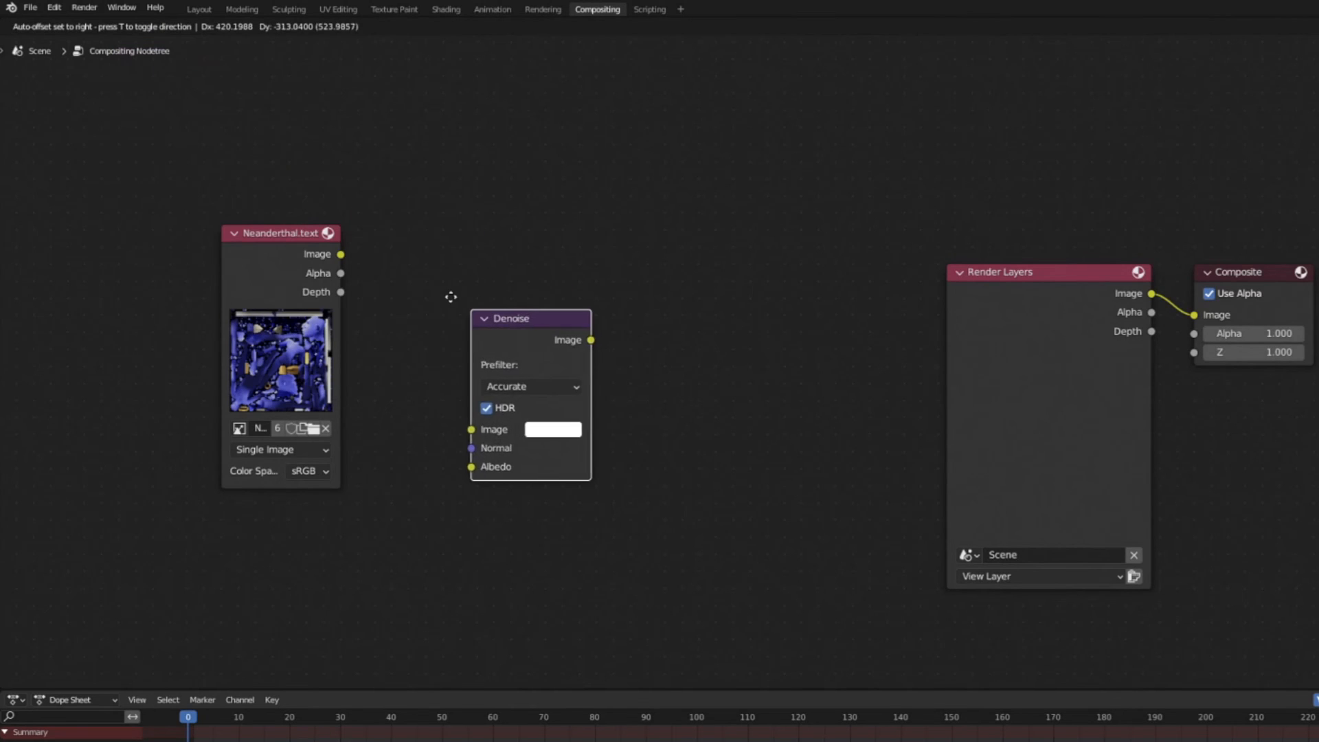
click(419, 236)
- Add a Viewer node and link the Neanderthal.text image output through Denoise into the Viewer's Image input
click(106, 28)
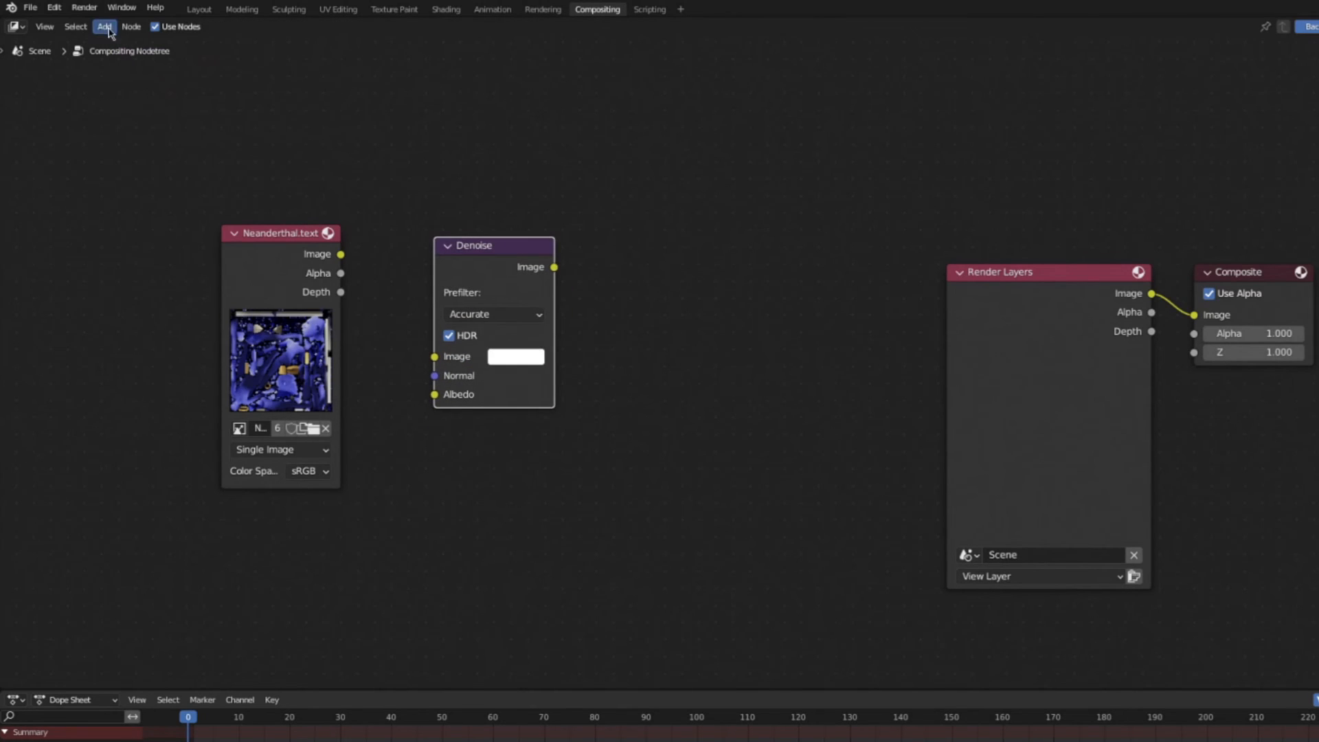
click(117, 46)
text(v)
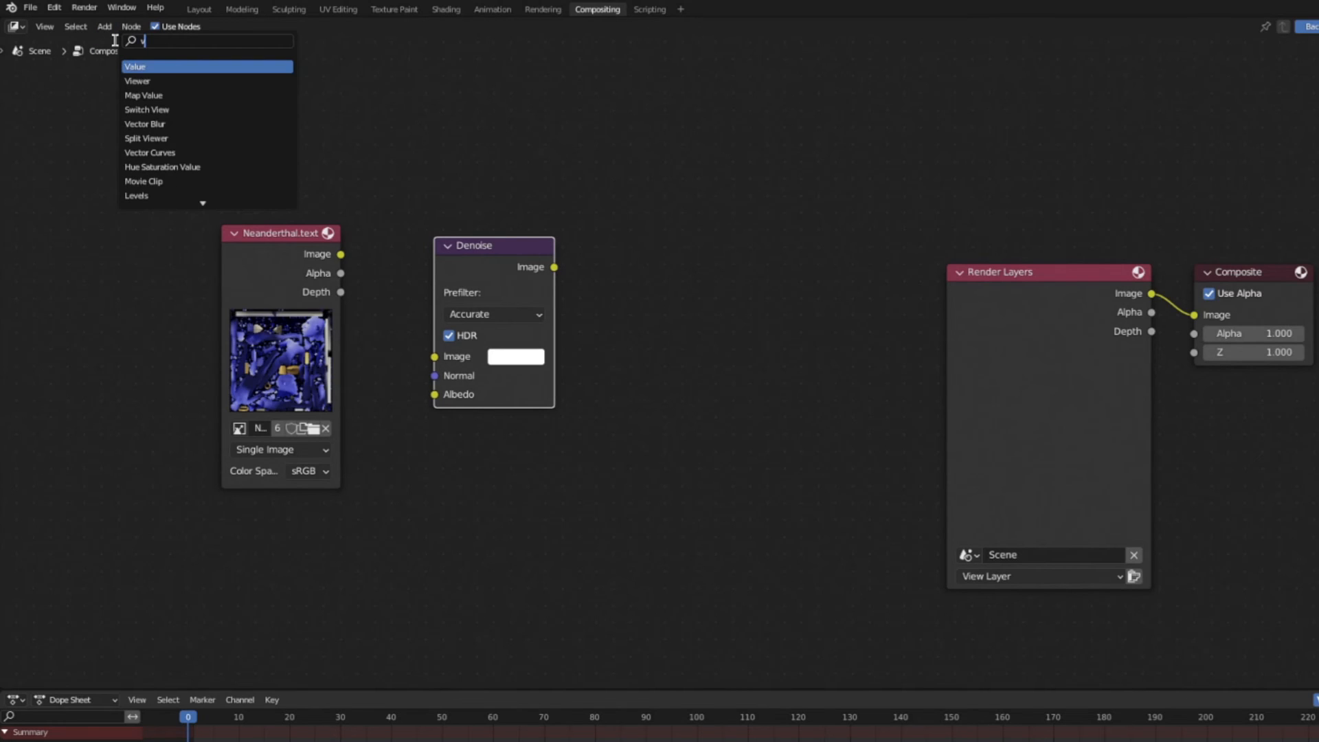
click(146, 83)
click(589, 212)
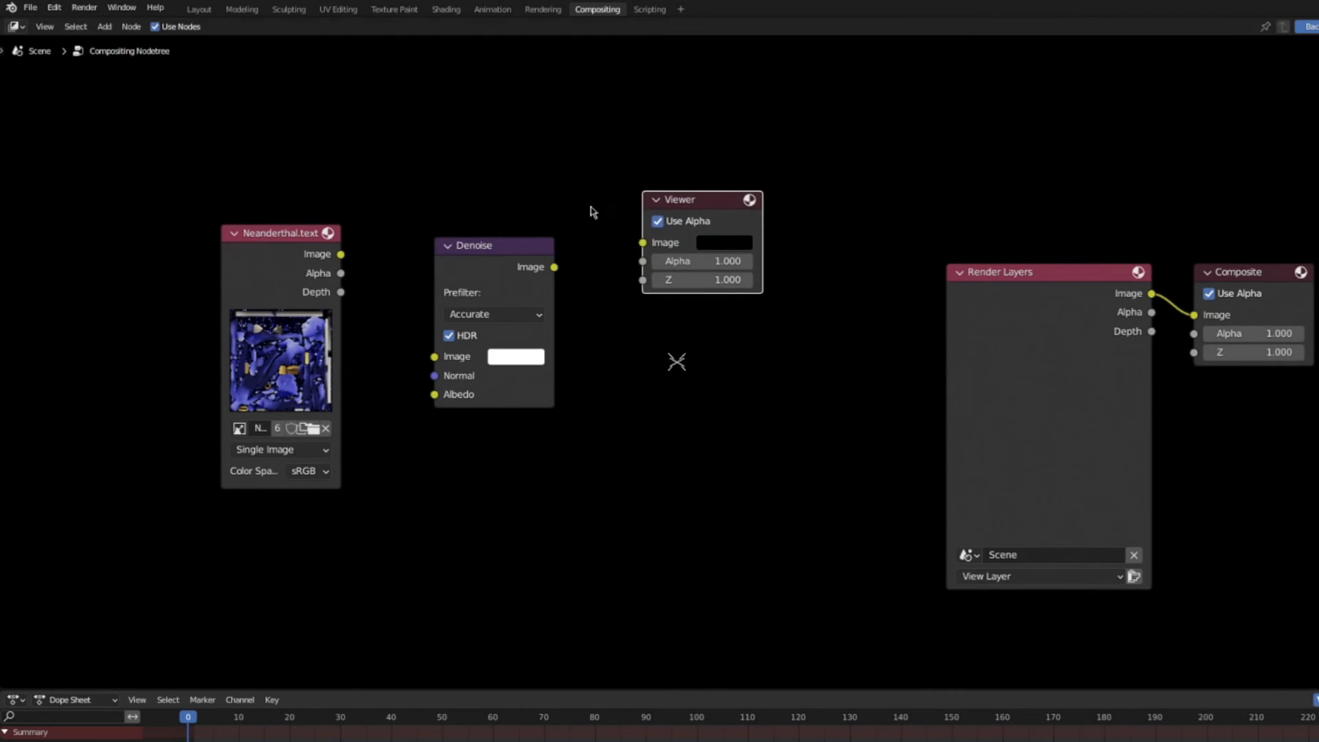
drag(341, 254, 432, 357)
drag(554, 267, 644, 244)
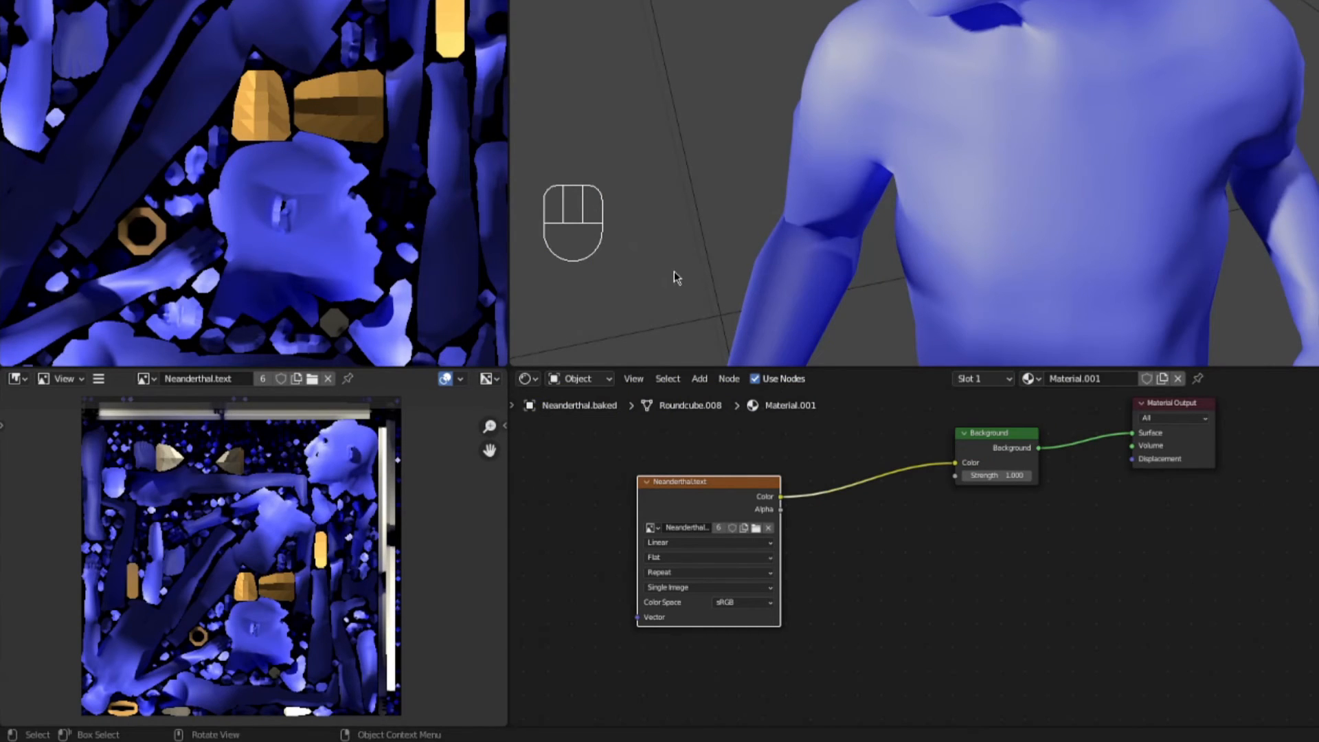
- Show the Viewer Node result in the lower image editor and inspect the denoised texture up close
click(146, 380)
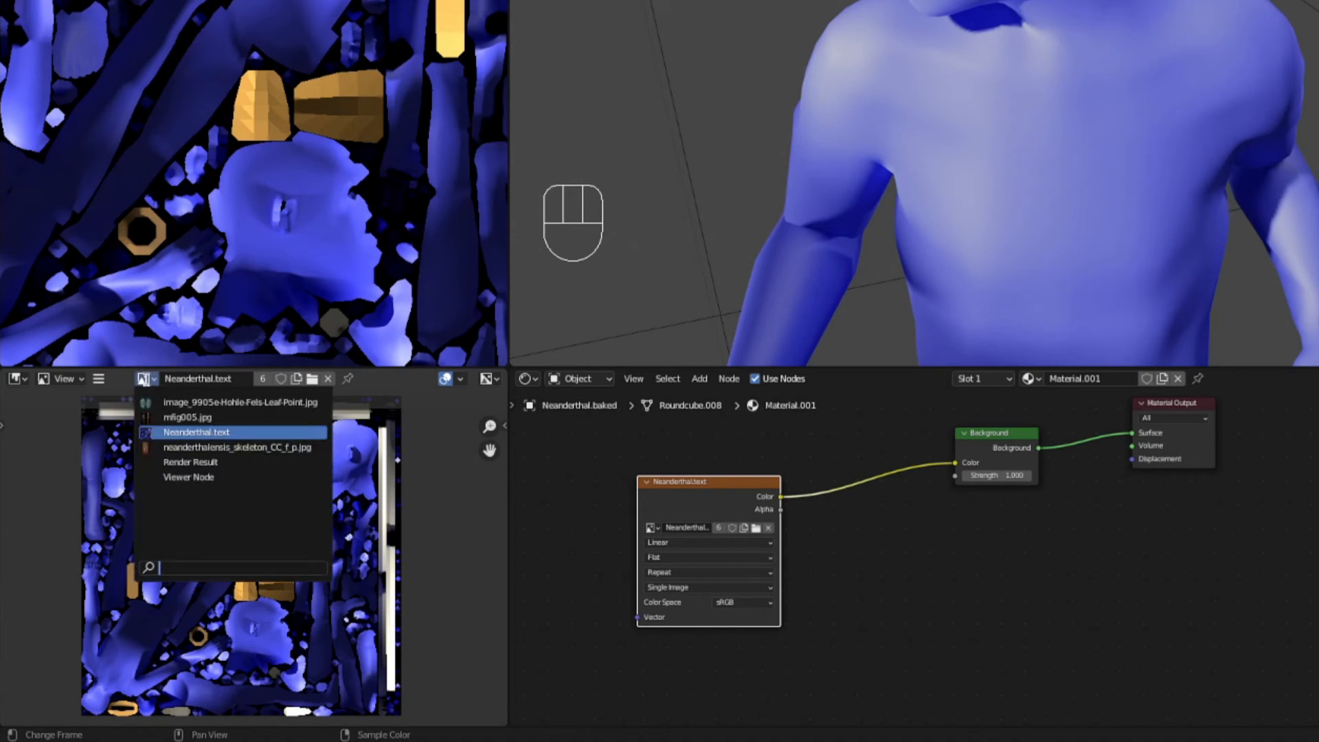
click(198, 478)
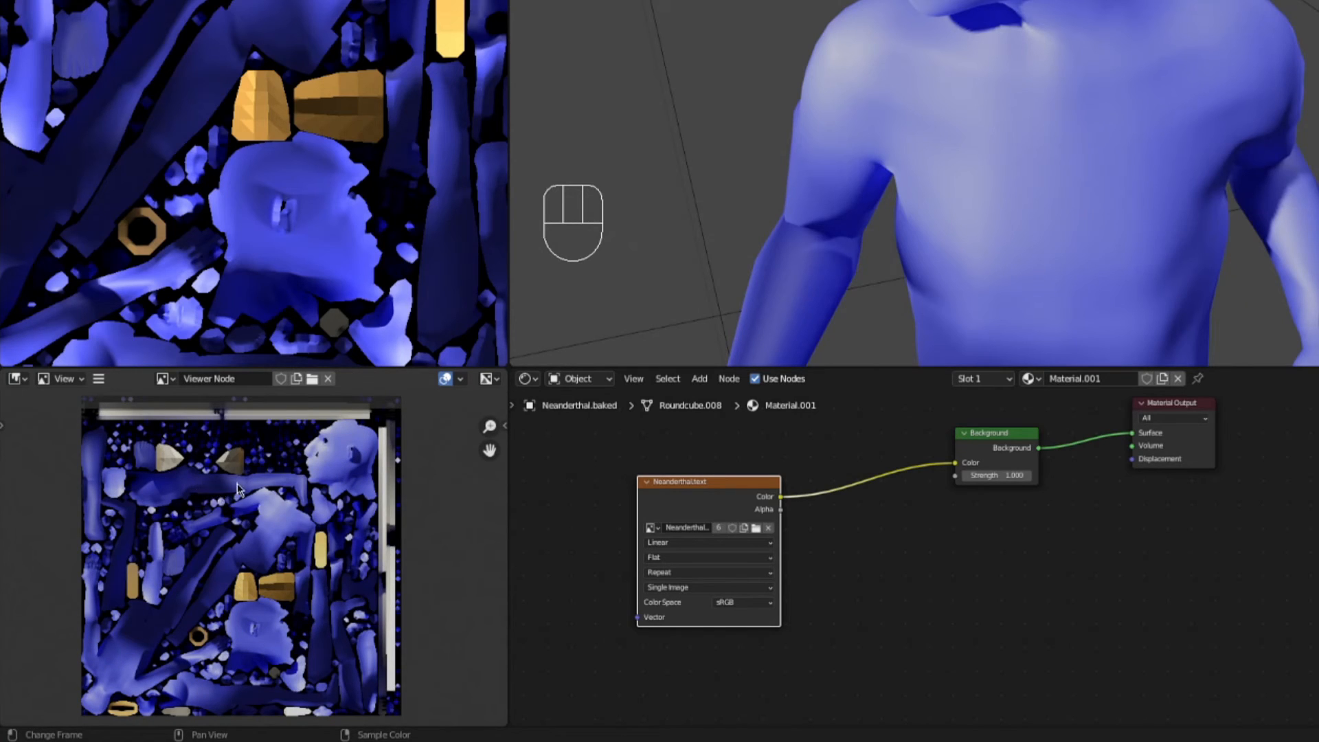
scroll(261, 519, up, 6)
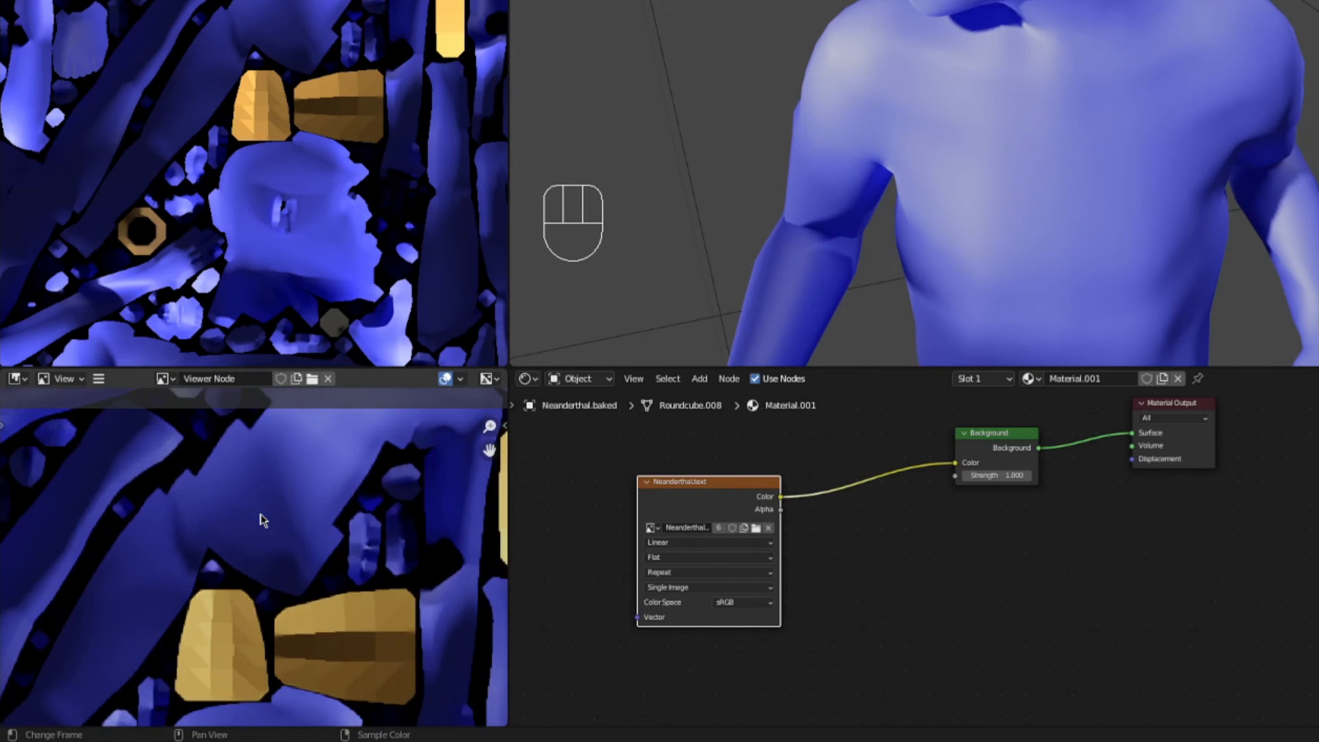
scroll(274, 478, down, 2)
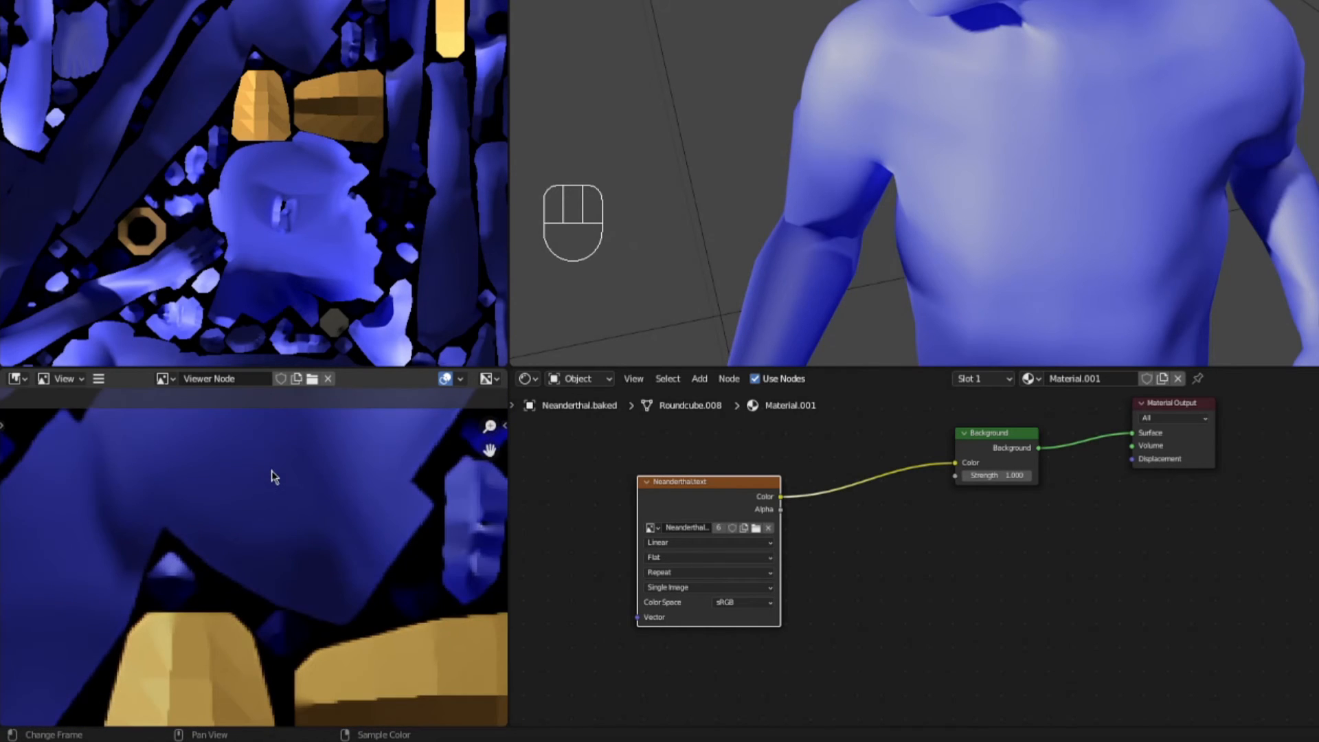
key(Home)
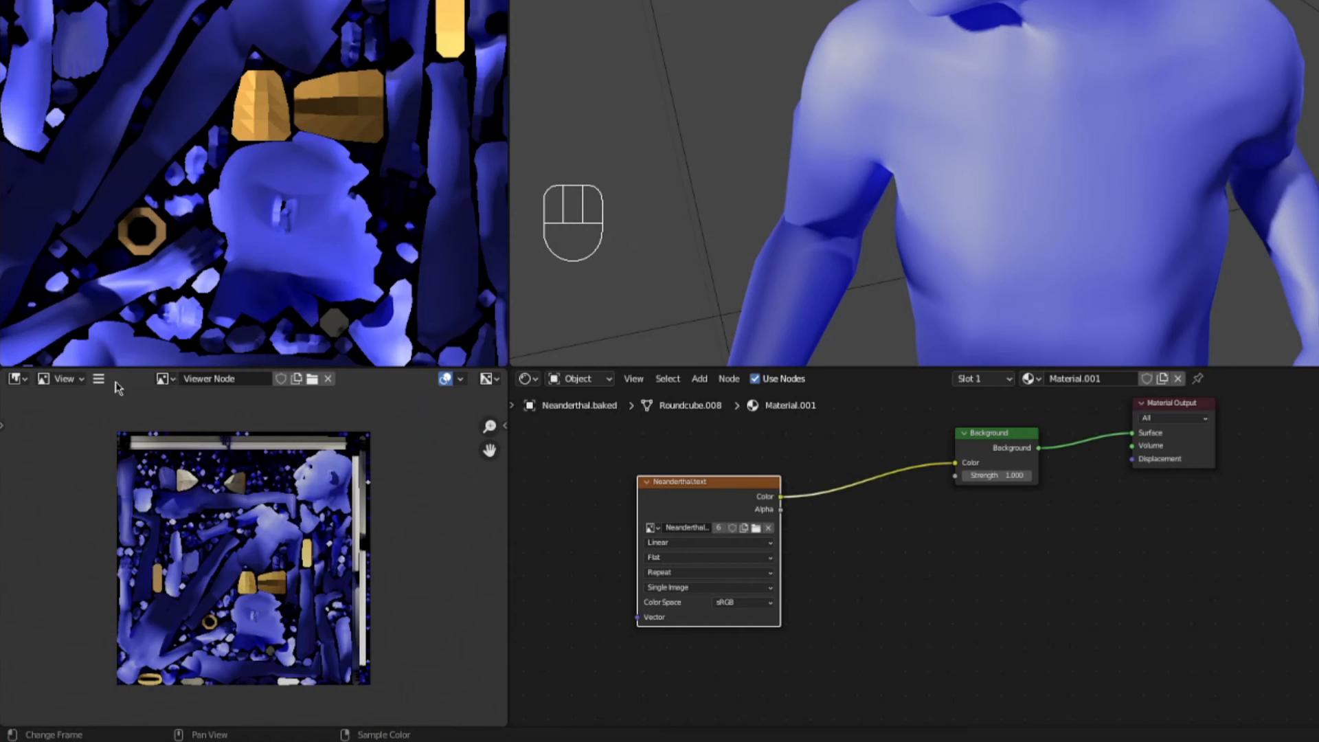
- Save the Viewer Node image as an RGB PNG, overwriting Neanderthal.text.png
click(98, 379)
click(128, 413)
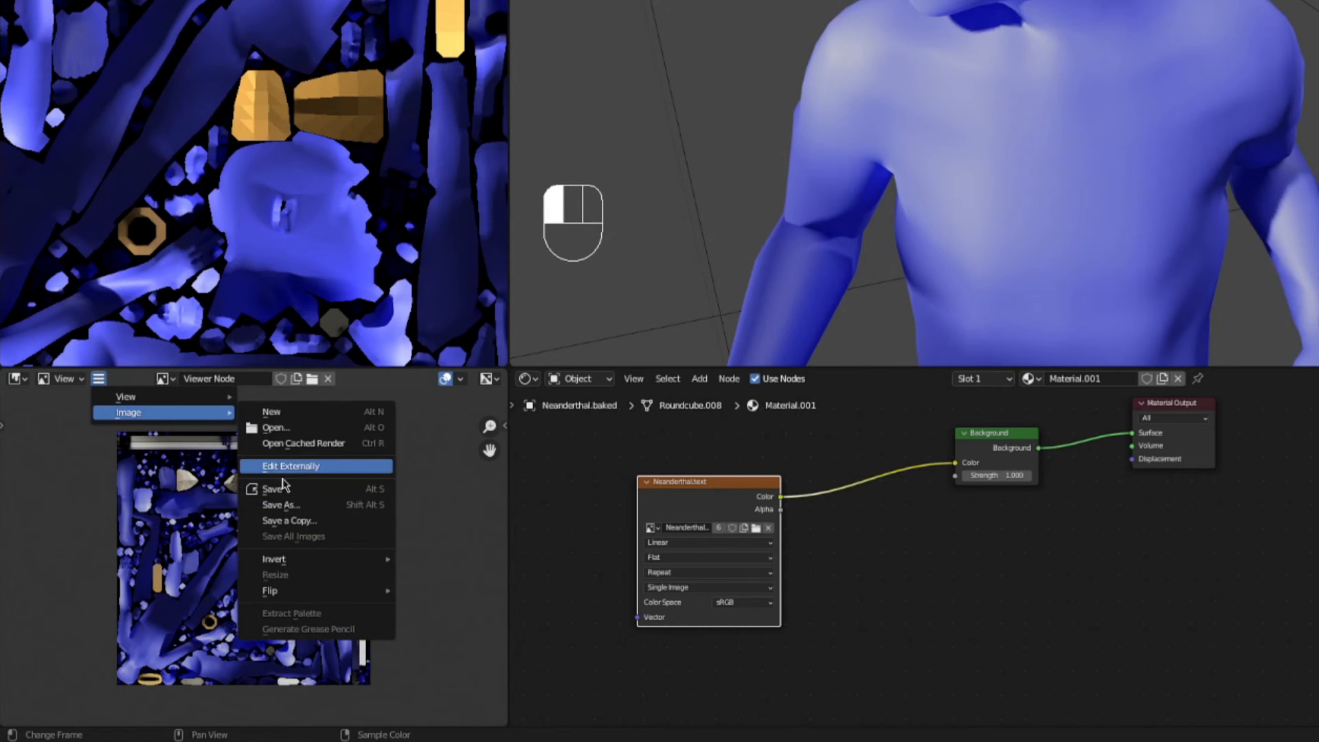
click(303, 506)
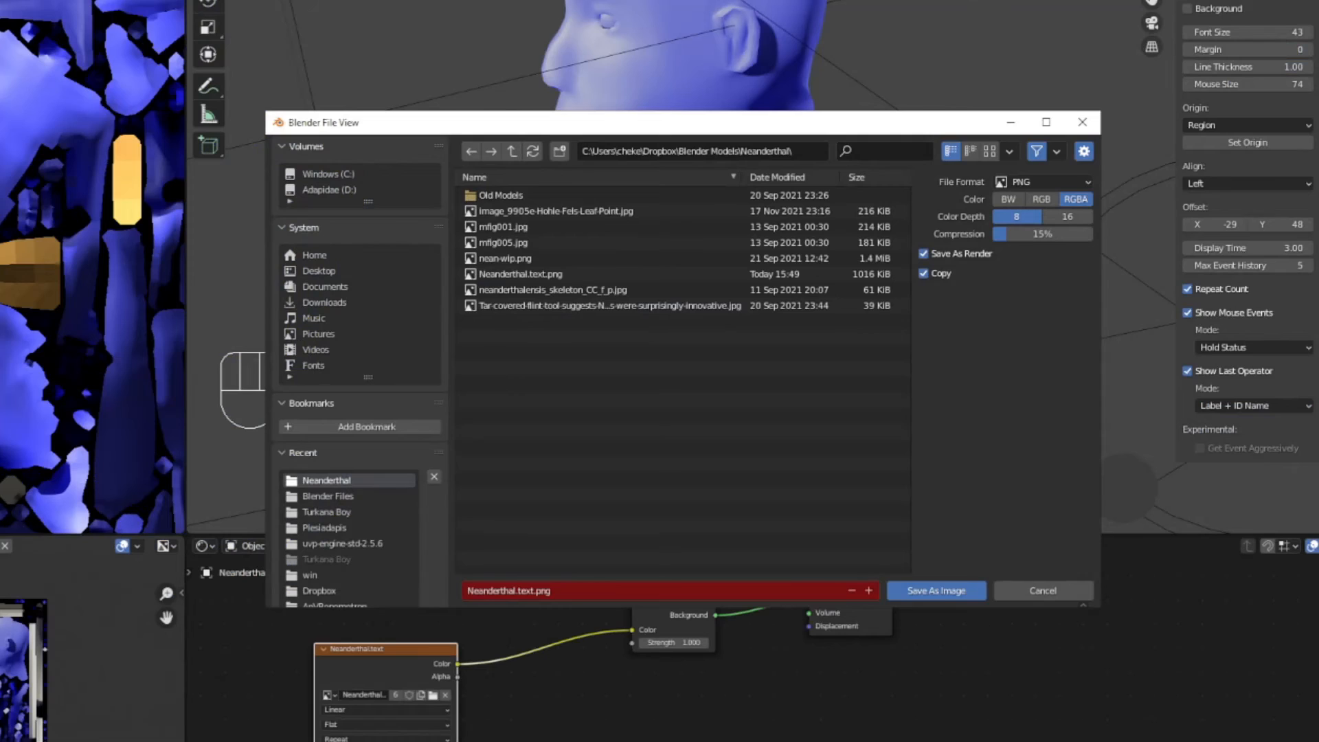
click(530, 275)
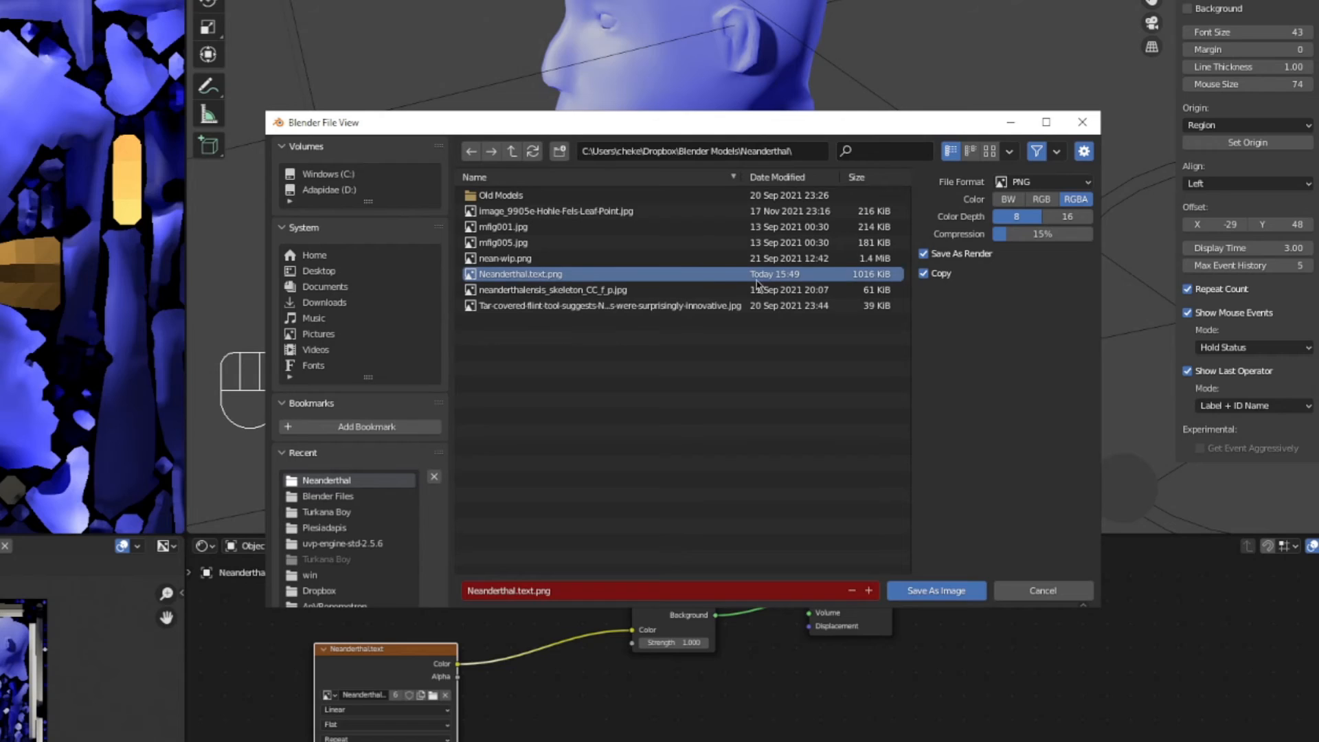
click(1043, 199)
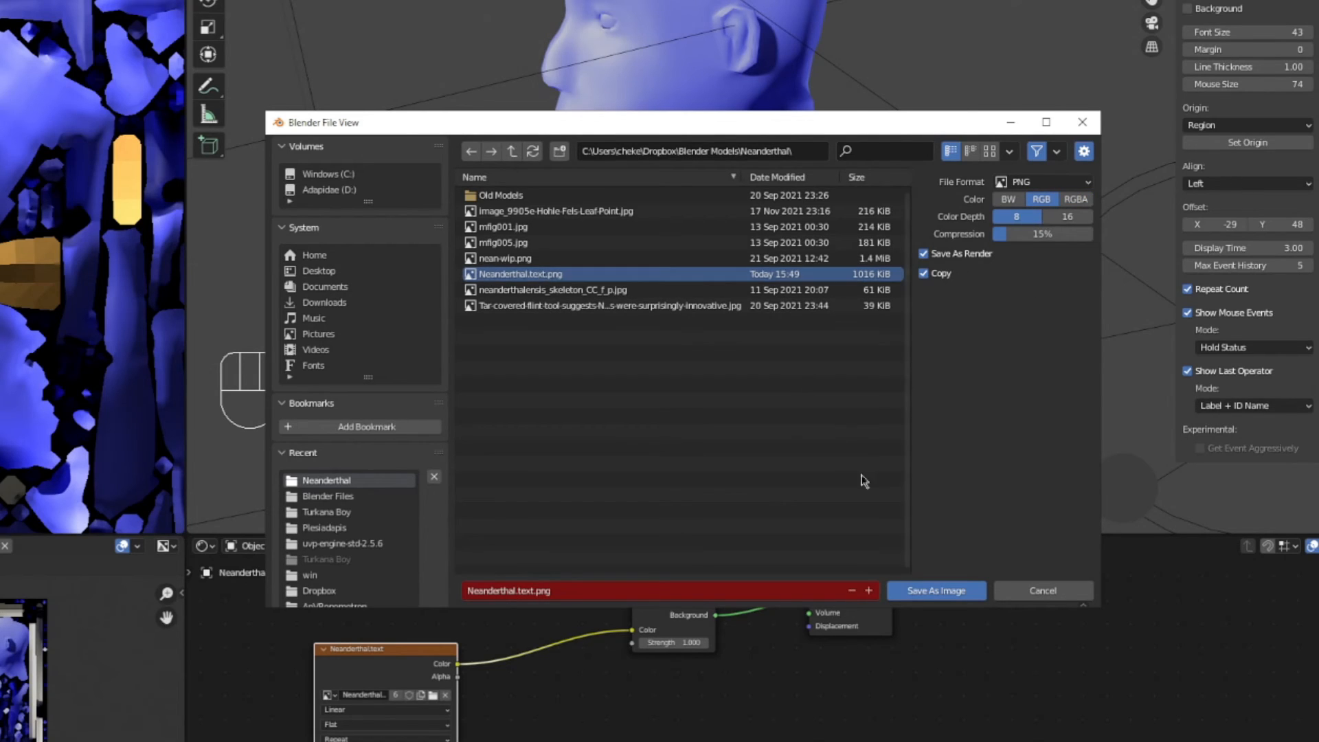
click(936, 595)
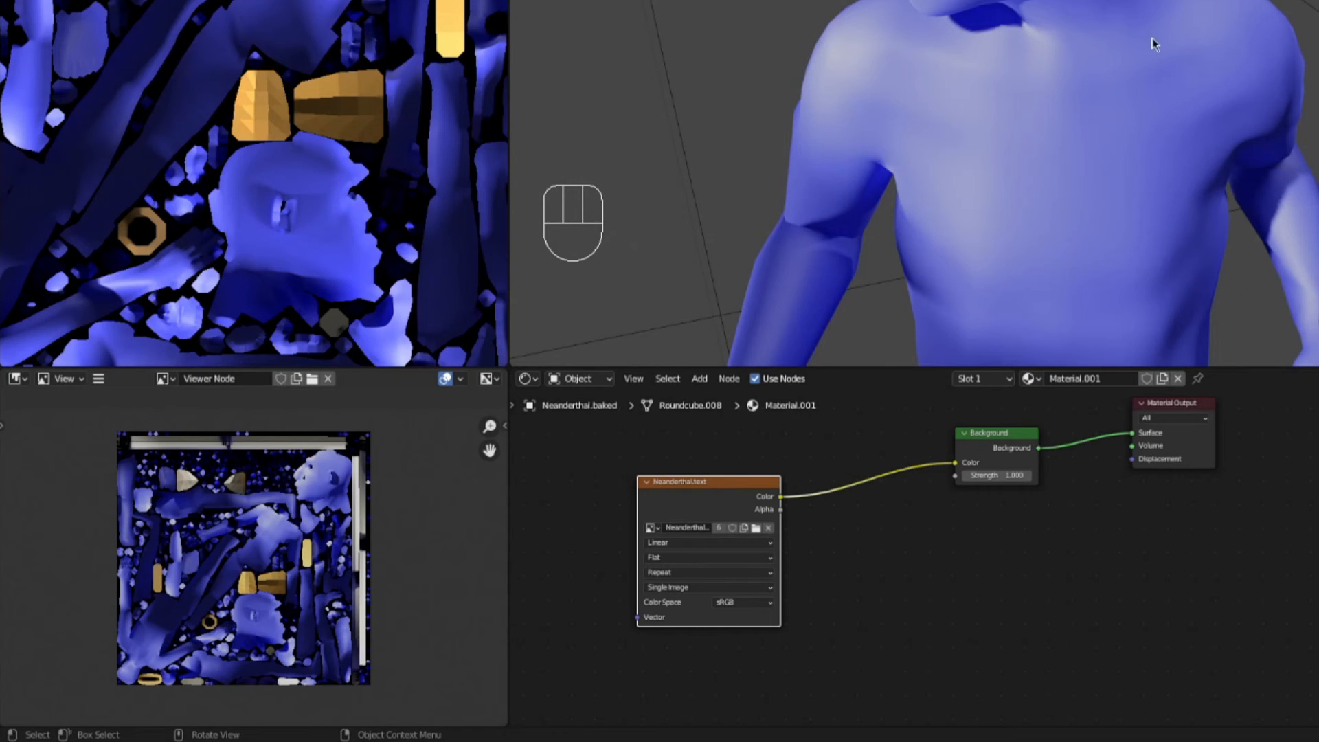
- Show Neanderthal.text in the lower image editor again and reload it from disk, so the mesh uses the denoised version
middle_drag(1153, 45, 1043, 6)
scroll(1101, 48, up, 4)
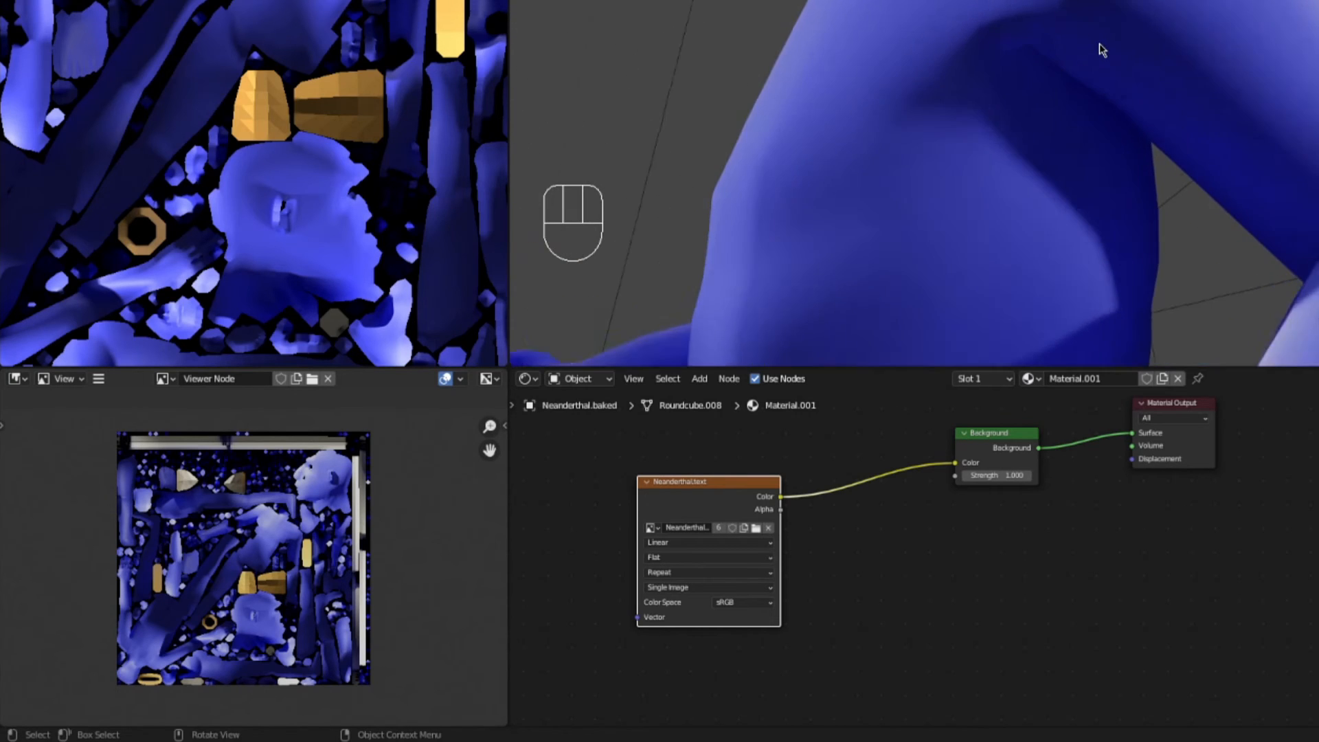
scroll(1102, 49, up, 3)
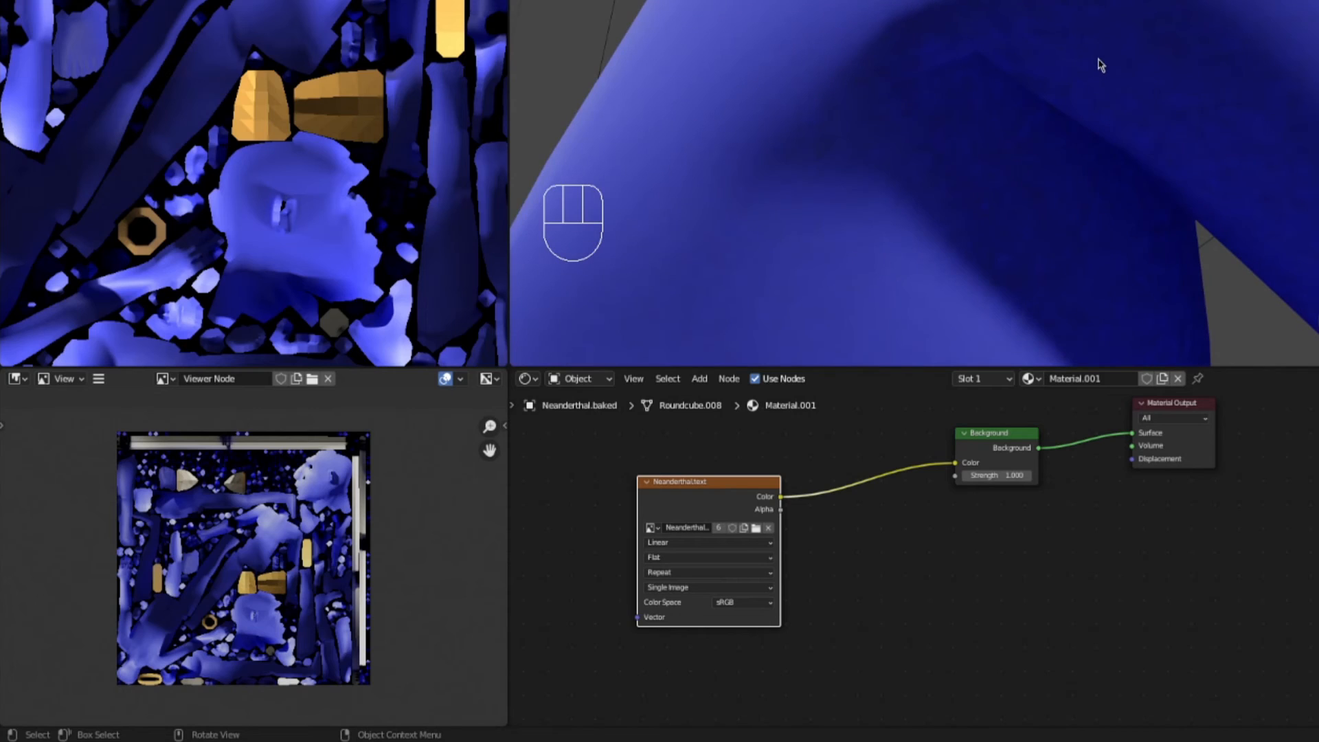
scroll(1107, 80, down, 2)
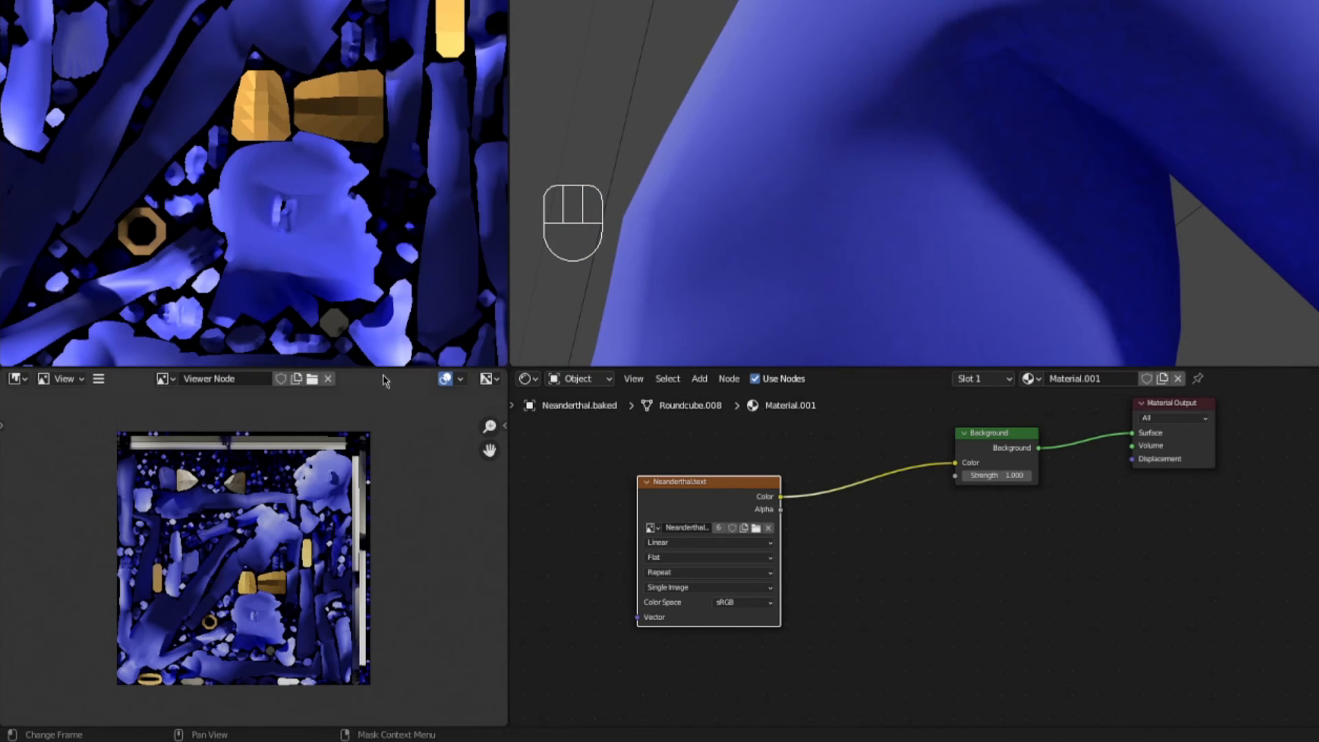
click(98, 379)
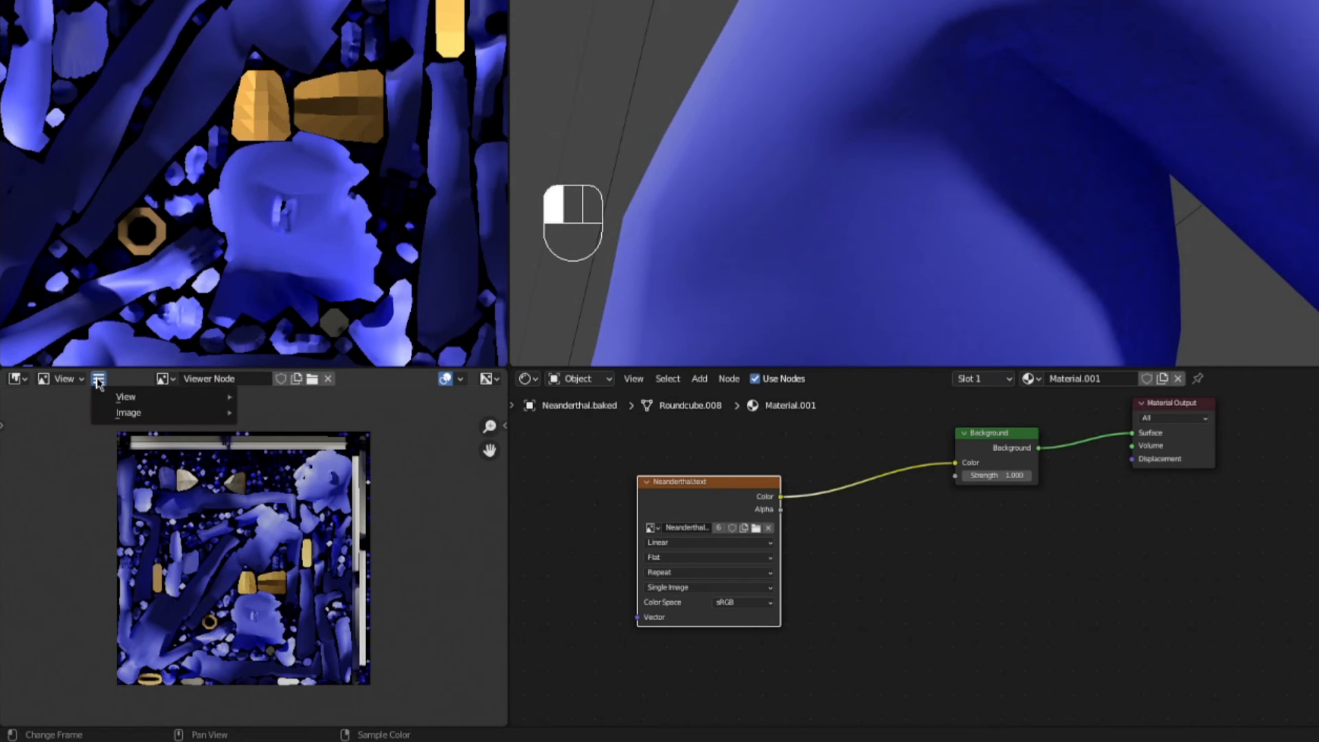
click(164, 379)
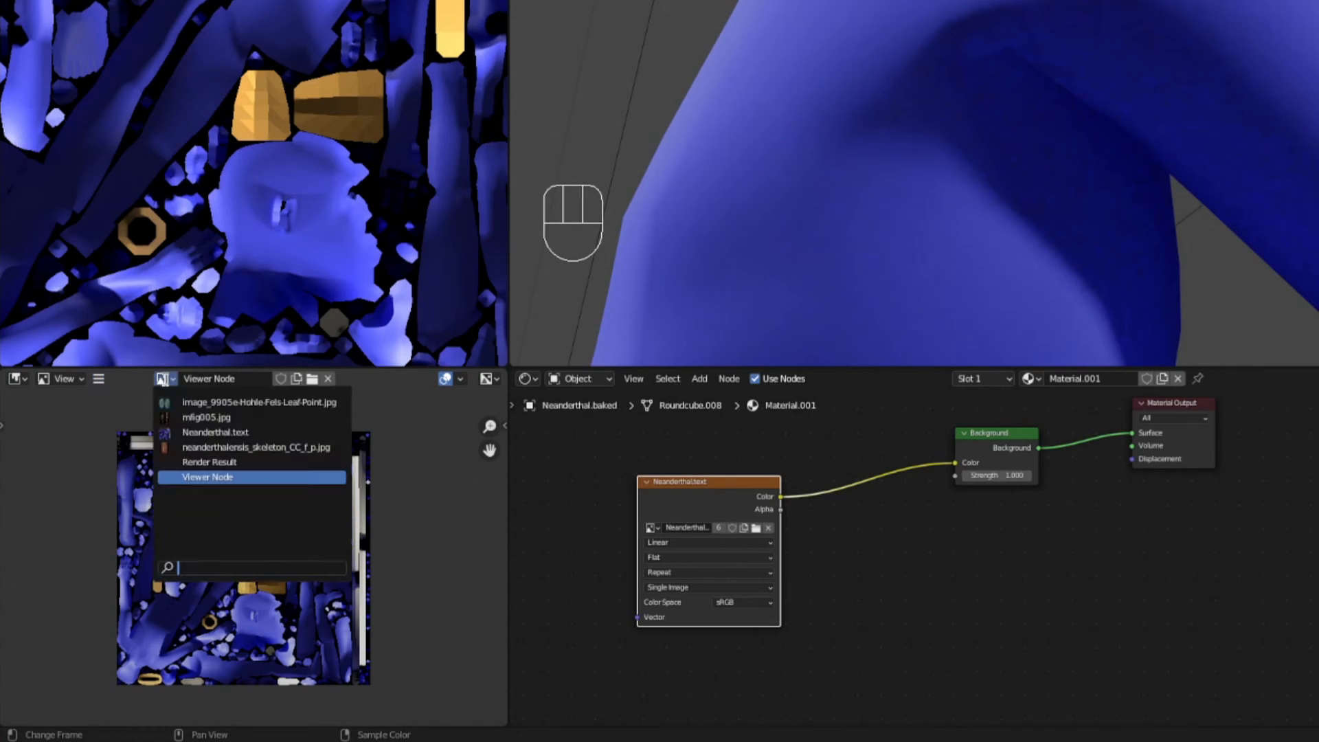
click(219, 431)
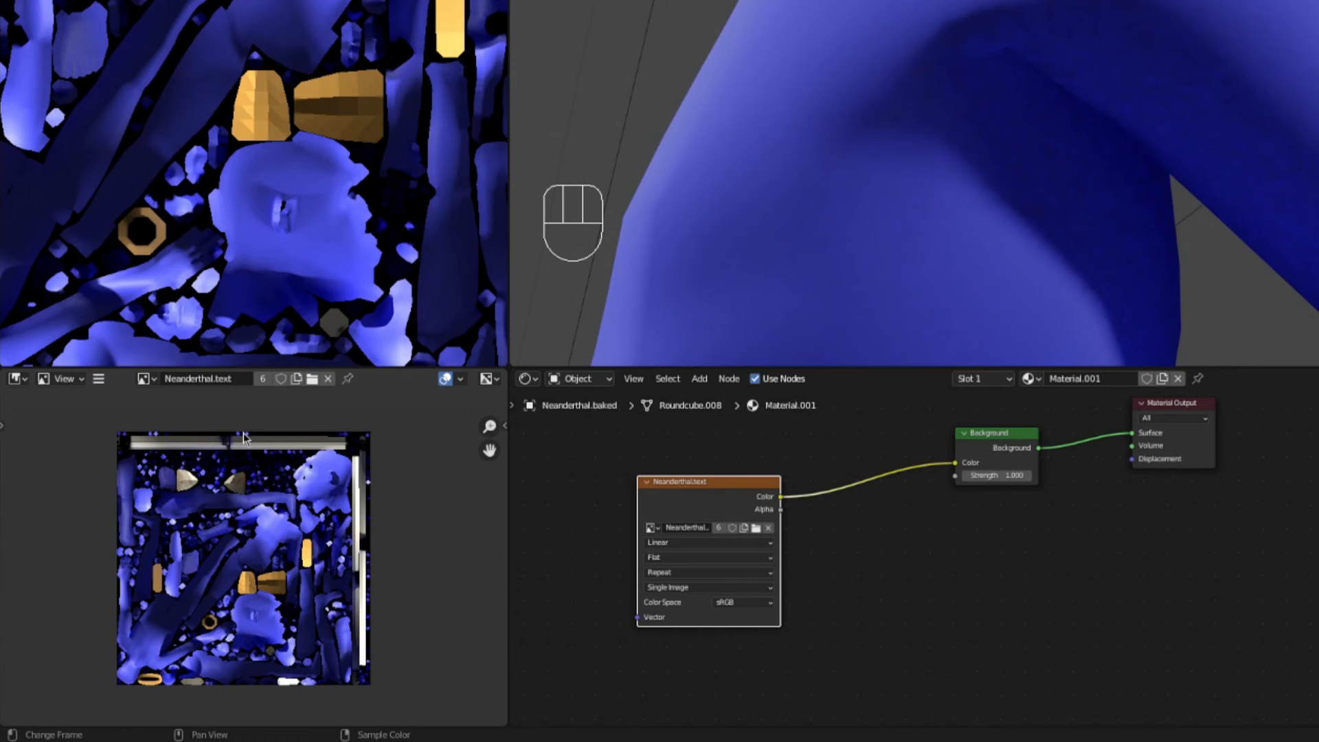
click(98, 379)
mouse_move(141, 412)
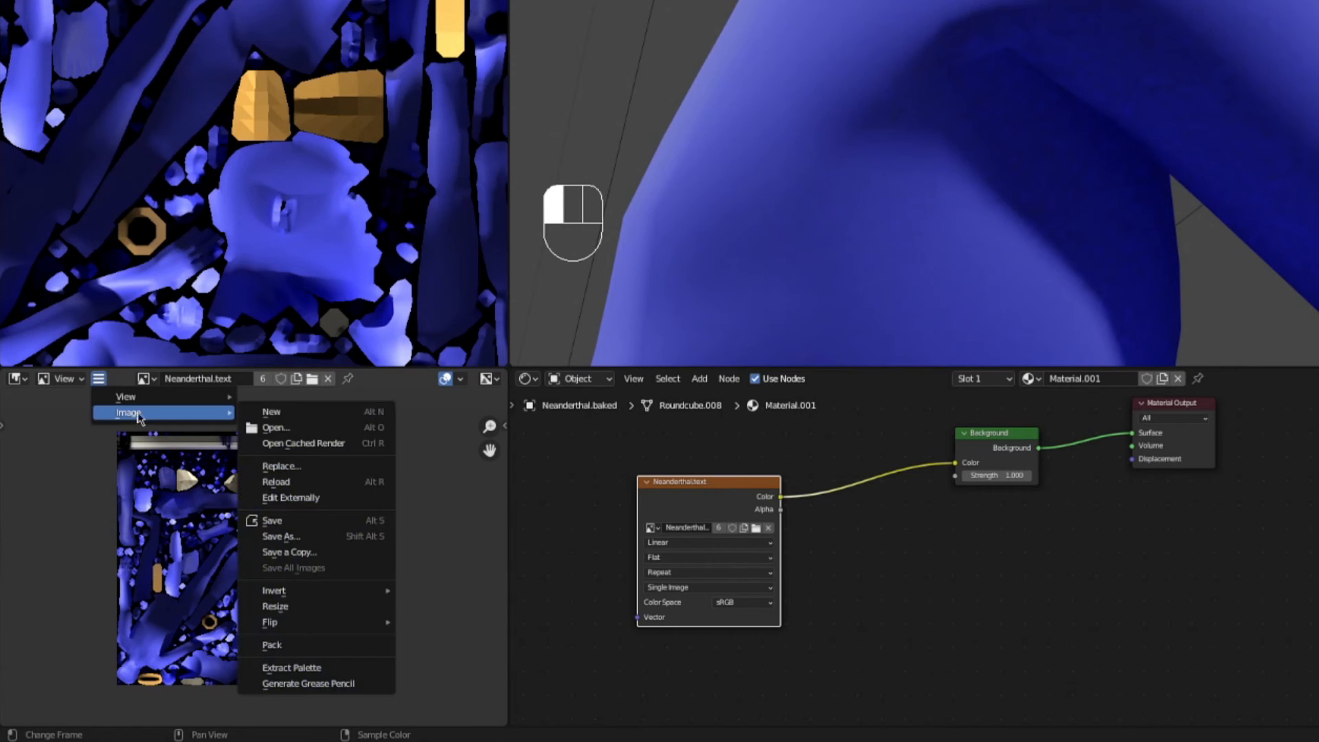
click(274, 483)
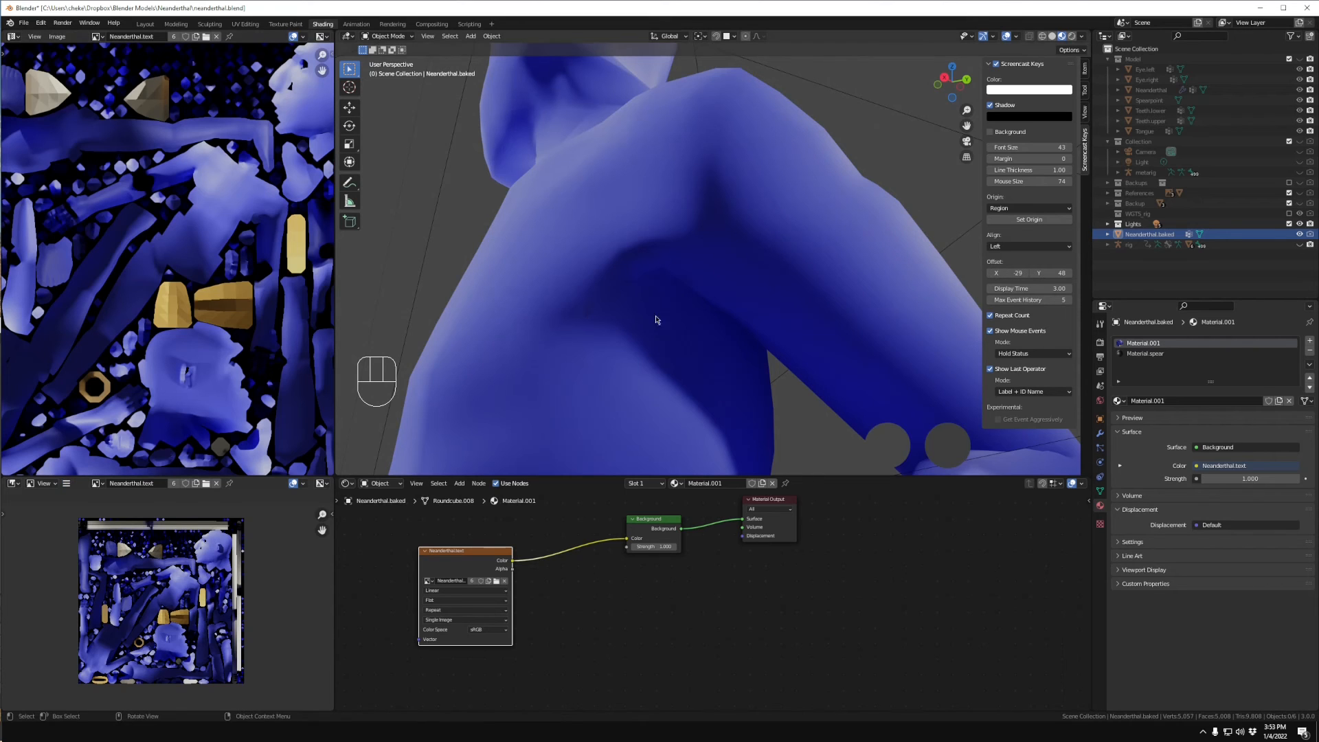
- Remove the Material.spear slot from Neanderthal.baked, leaving only Material.001
scroll(690, 302, down, 6)
middle_drag(654, 291, 739, 316)
scroll(722, 330, down, 5)
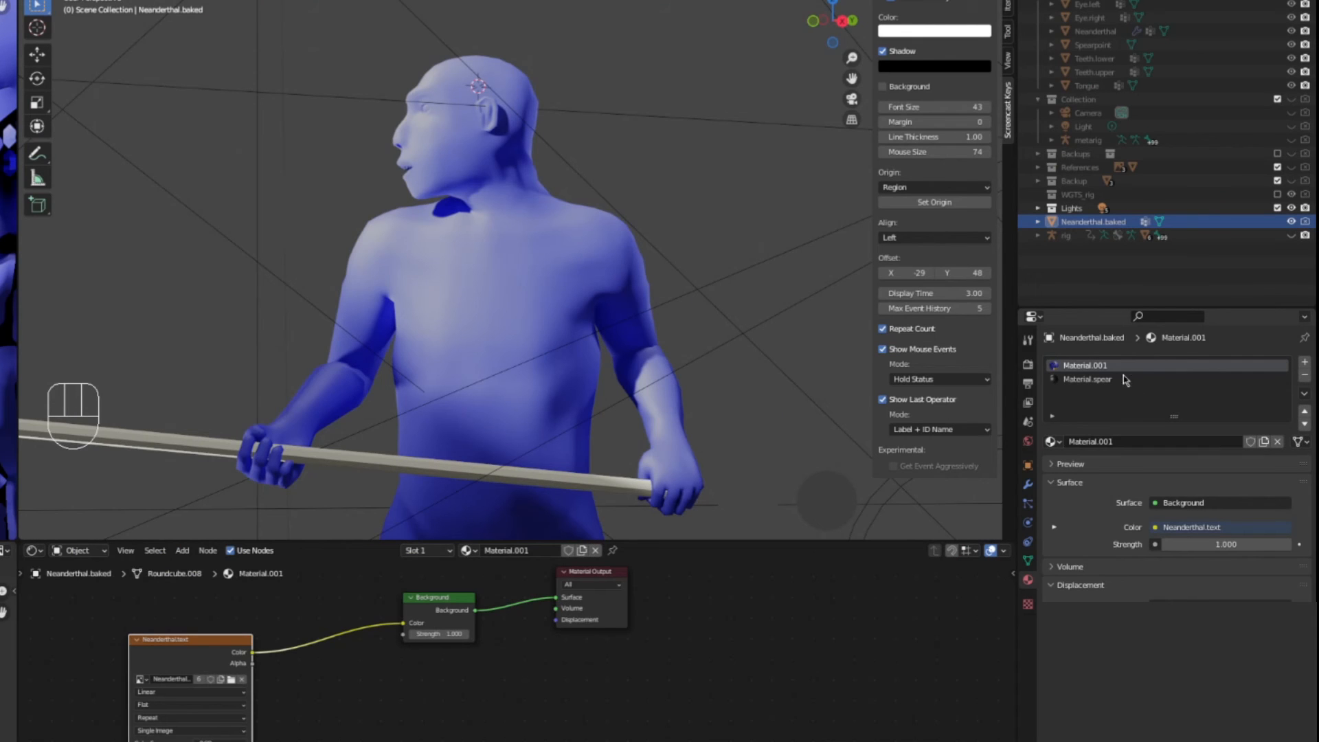
click(1088, 386)
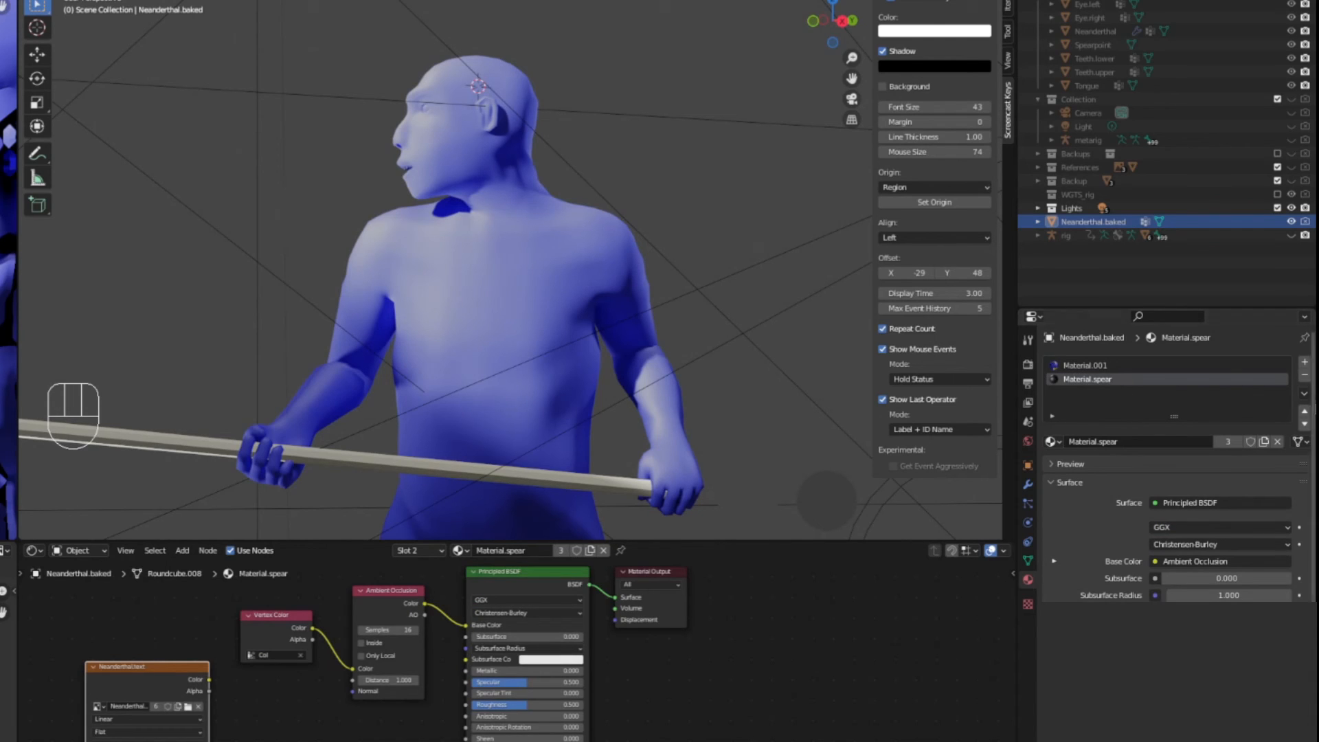
click(1306, 378)
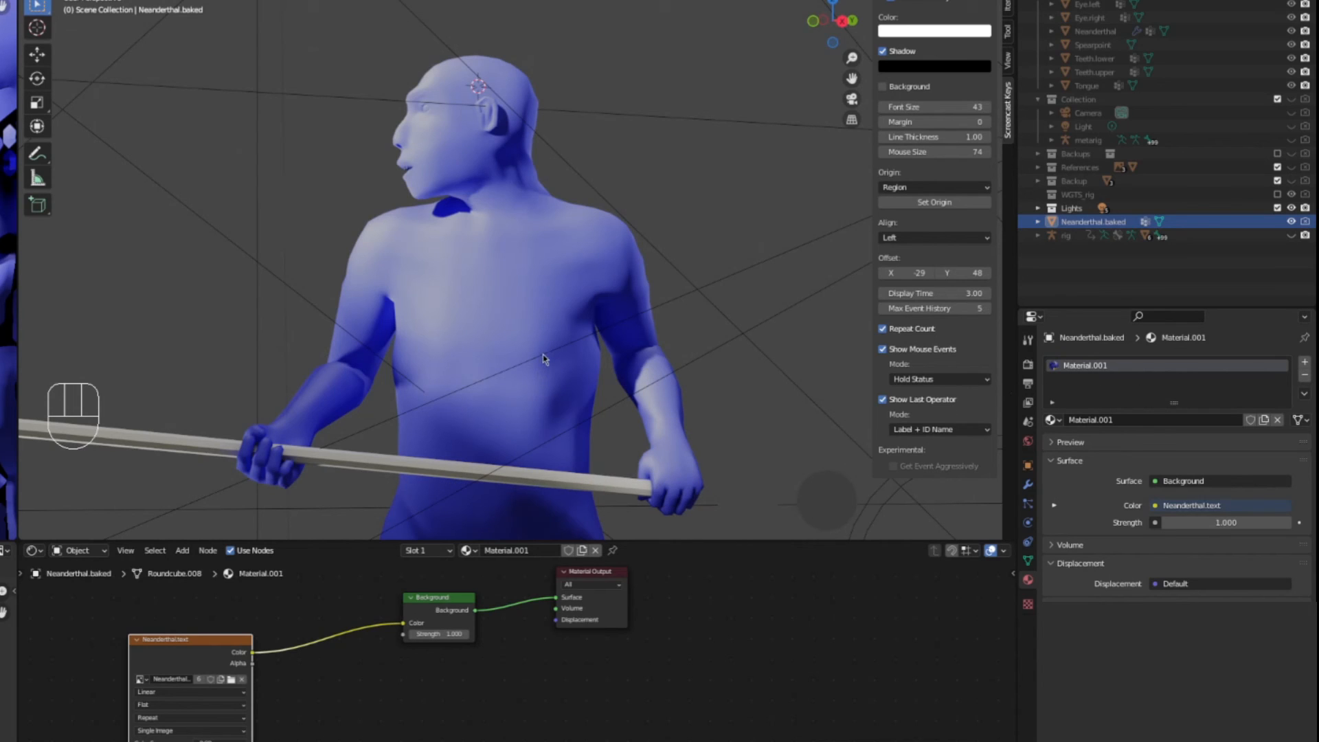
- Select the Neanderthal.baked mesh and start a glTF 2.0 export
scroll(543, 354, down, 1)
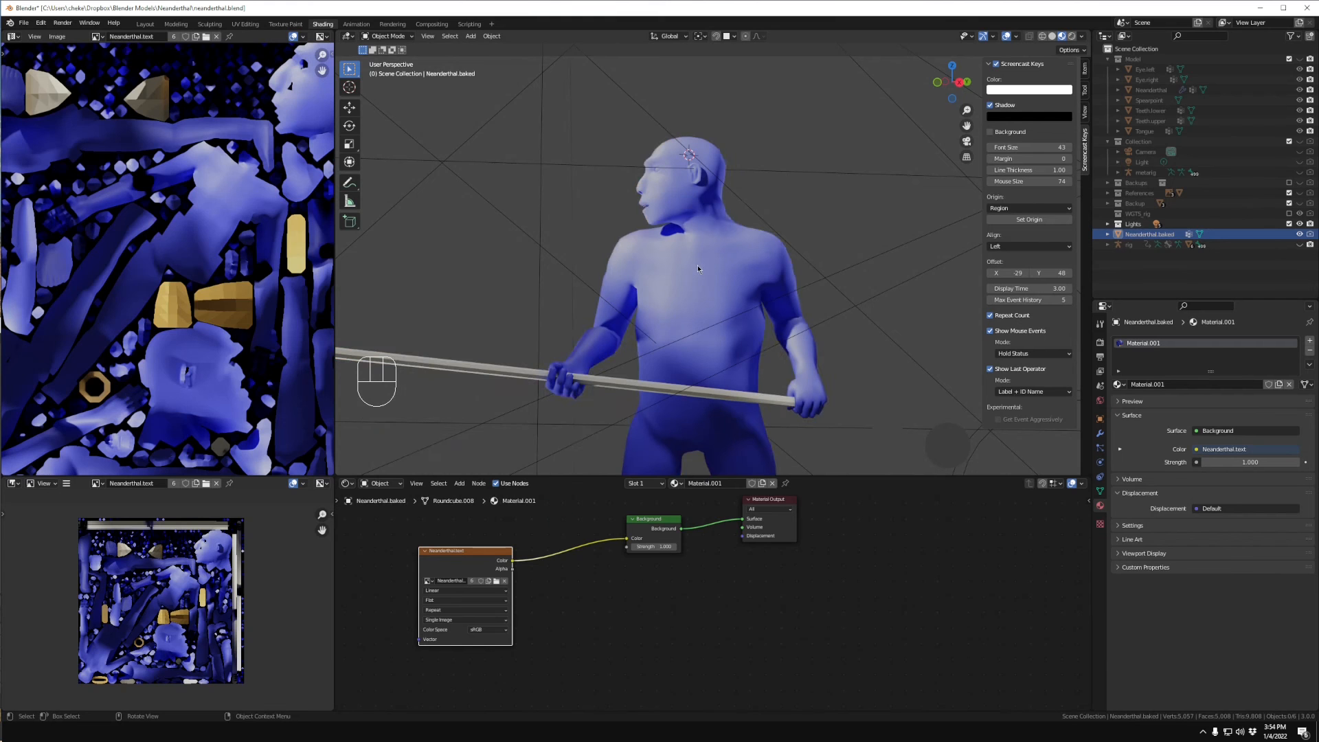
click(520, 267)
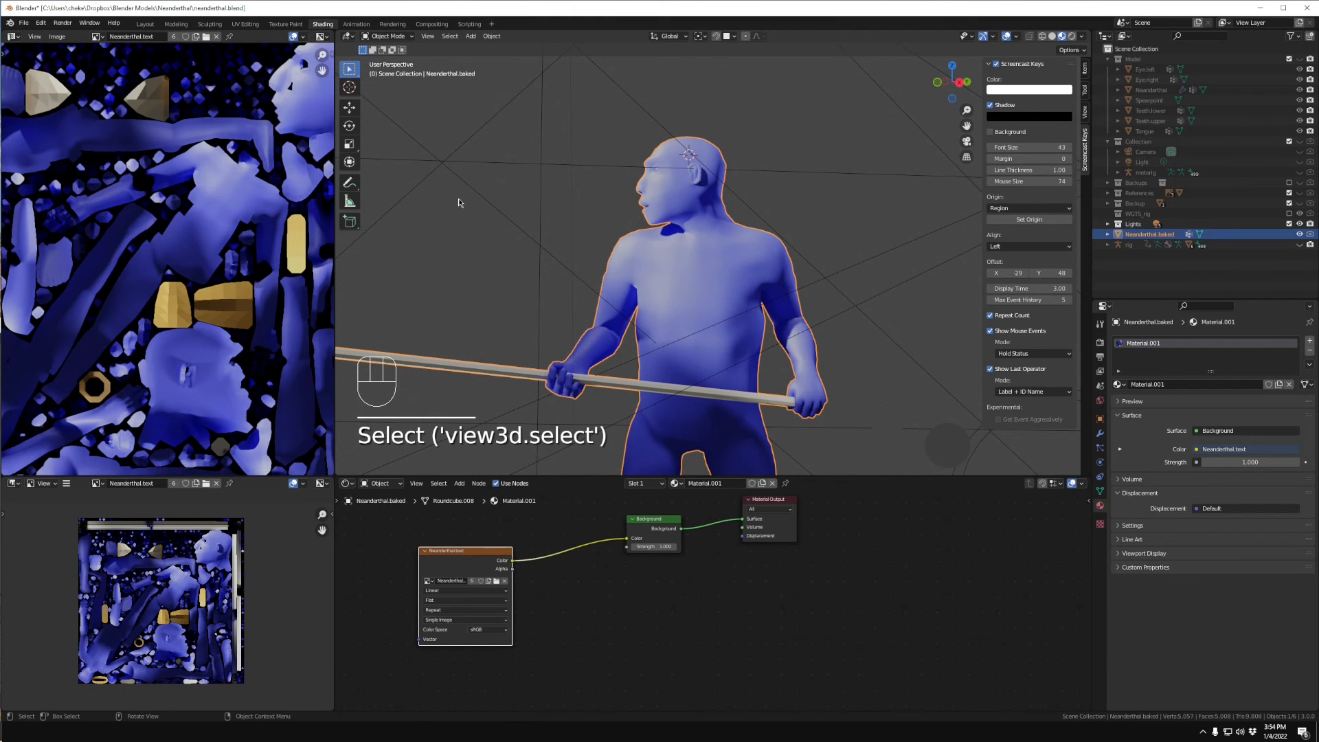
click(24, 24)
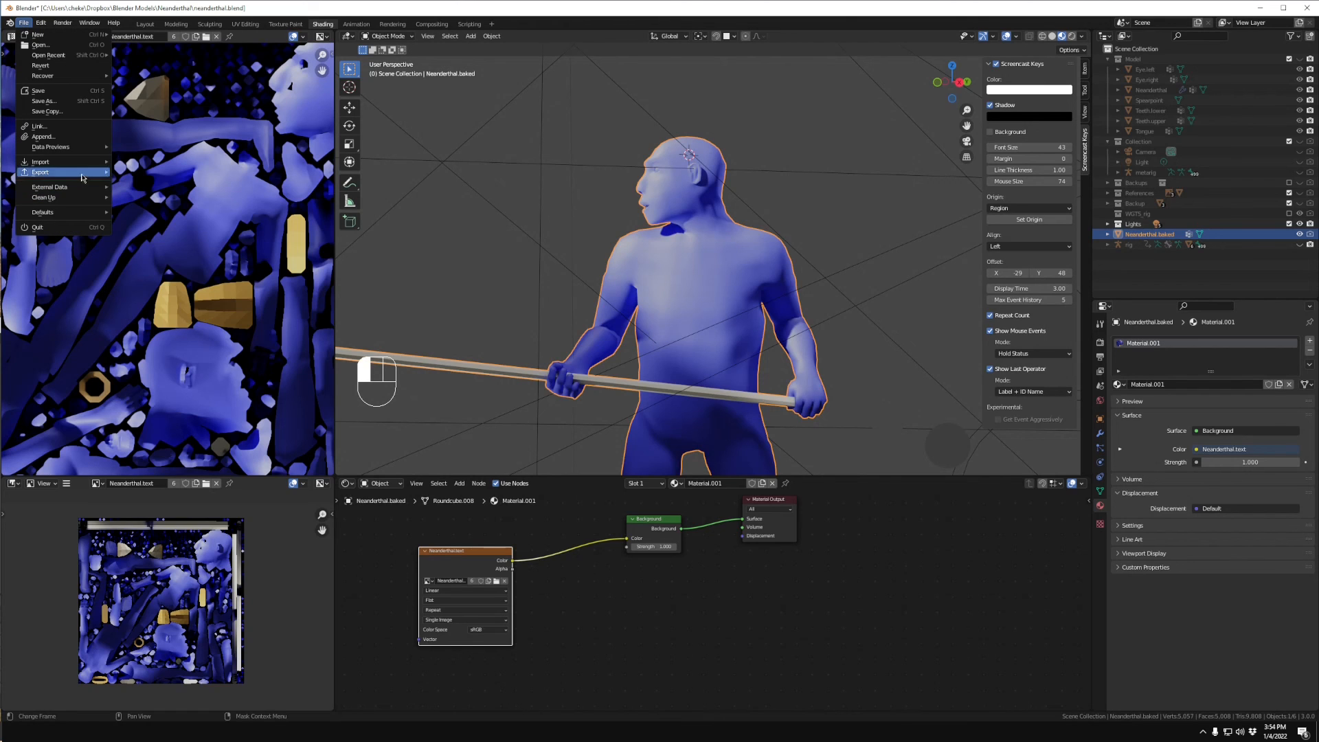
mouse_move(84, 173)
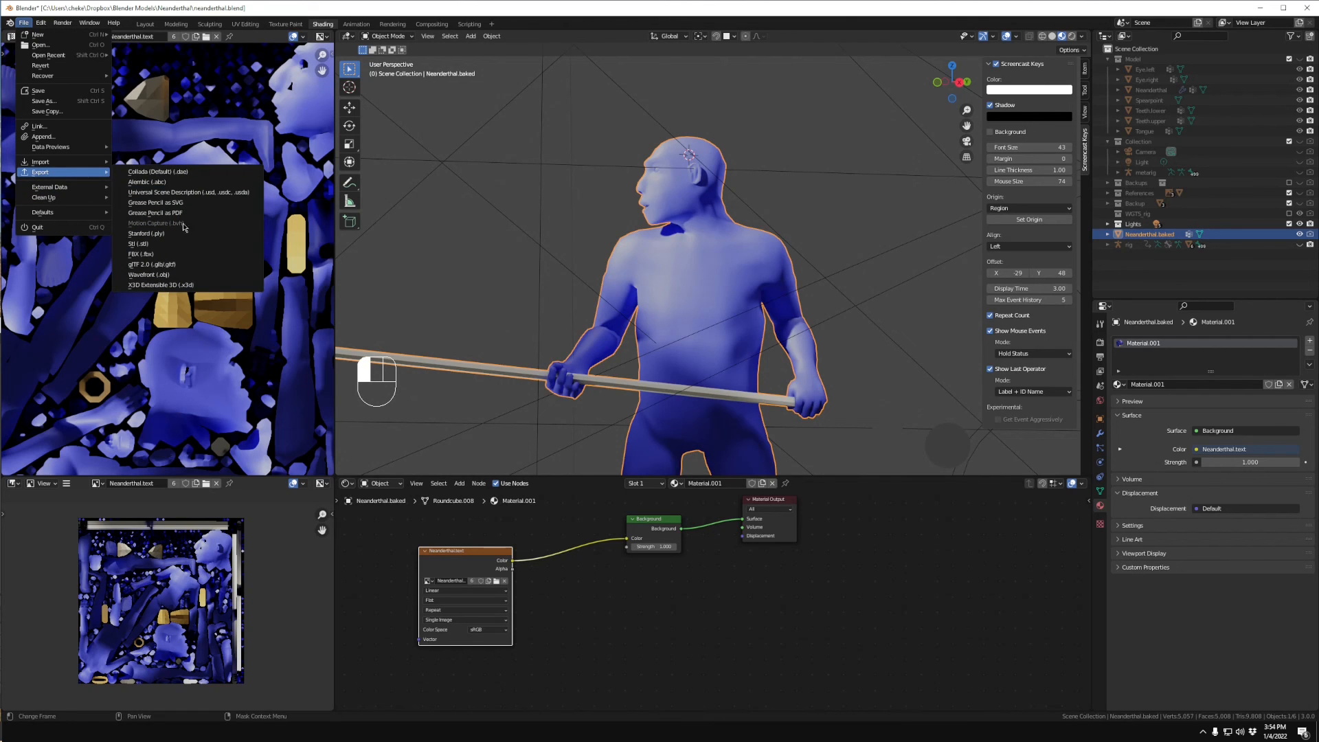
click(190, 264)
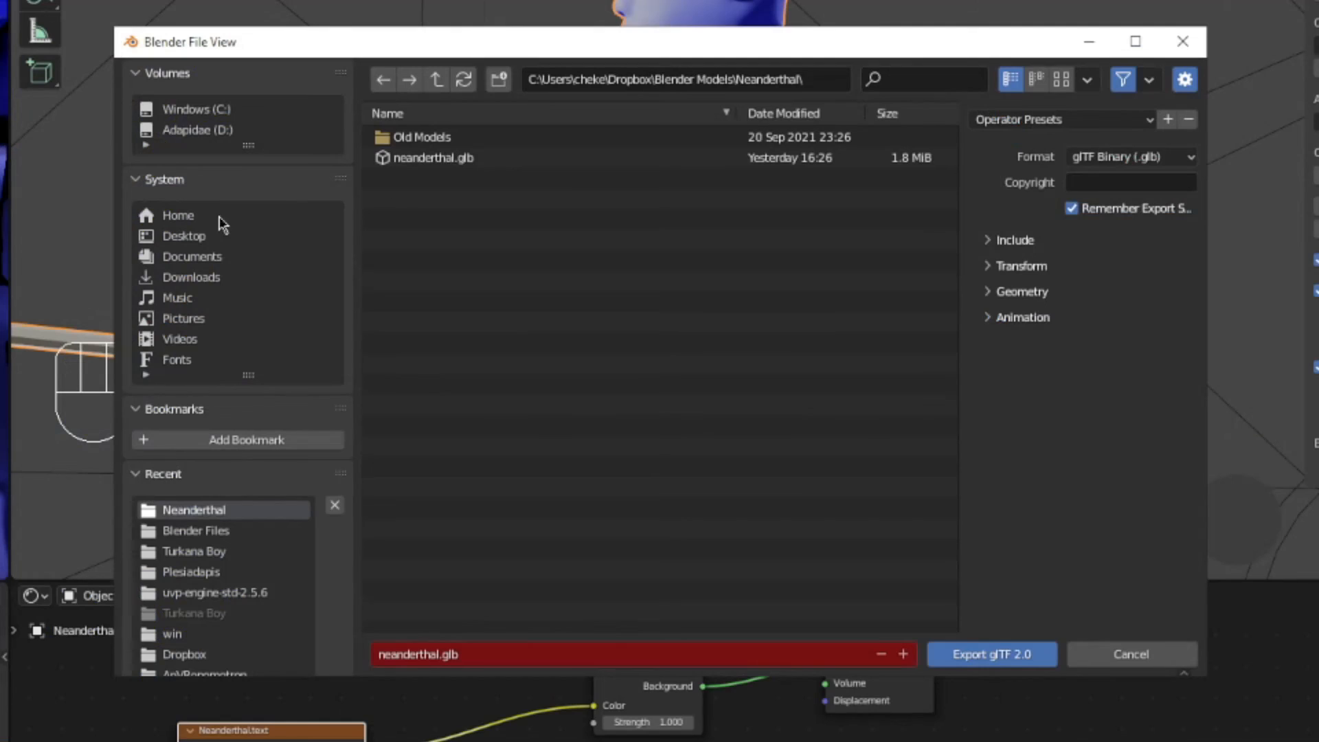
- Review the Include, Transform, Geometry and Animation export options, and export only the selected object as glTF Binary, overwriting neanderthal.glb
click(998, 240)
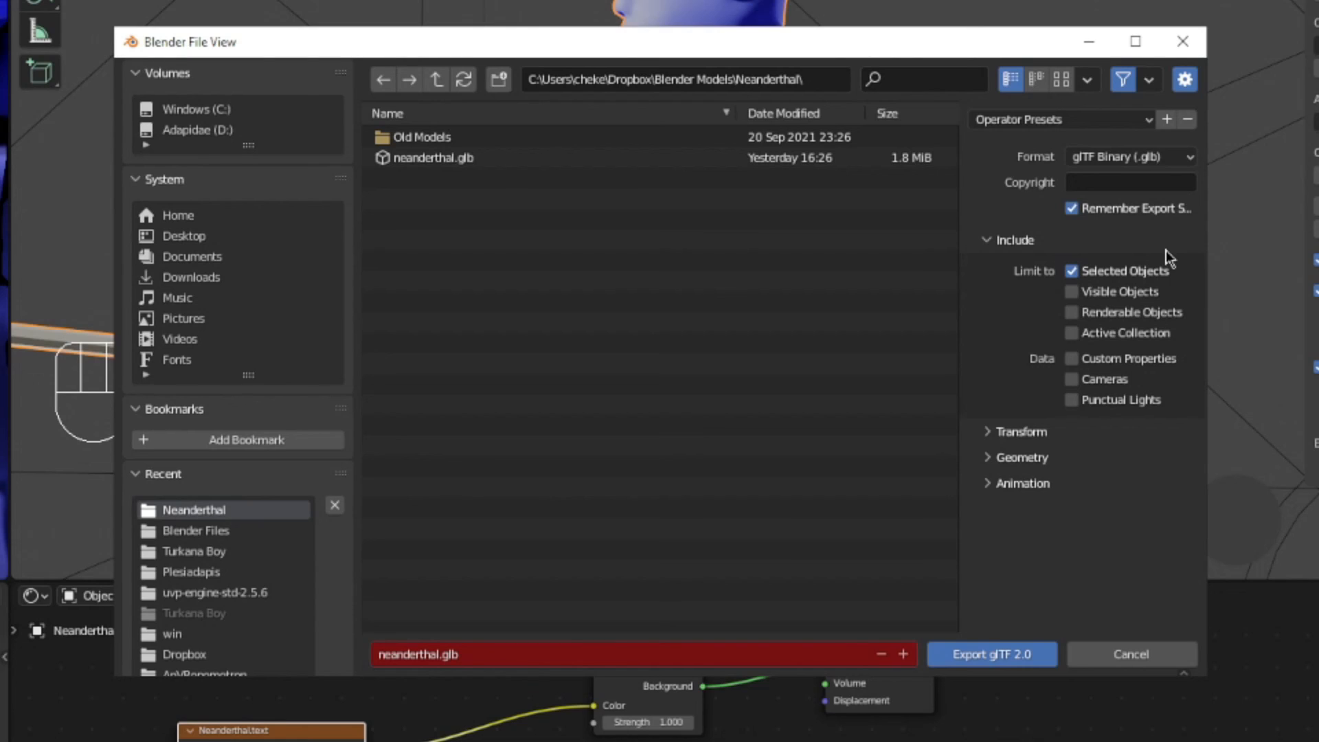
click(991, 431)
click(989, 495)
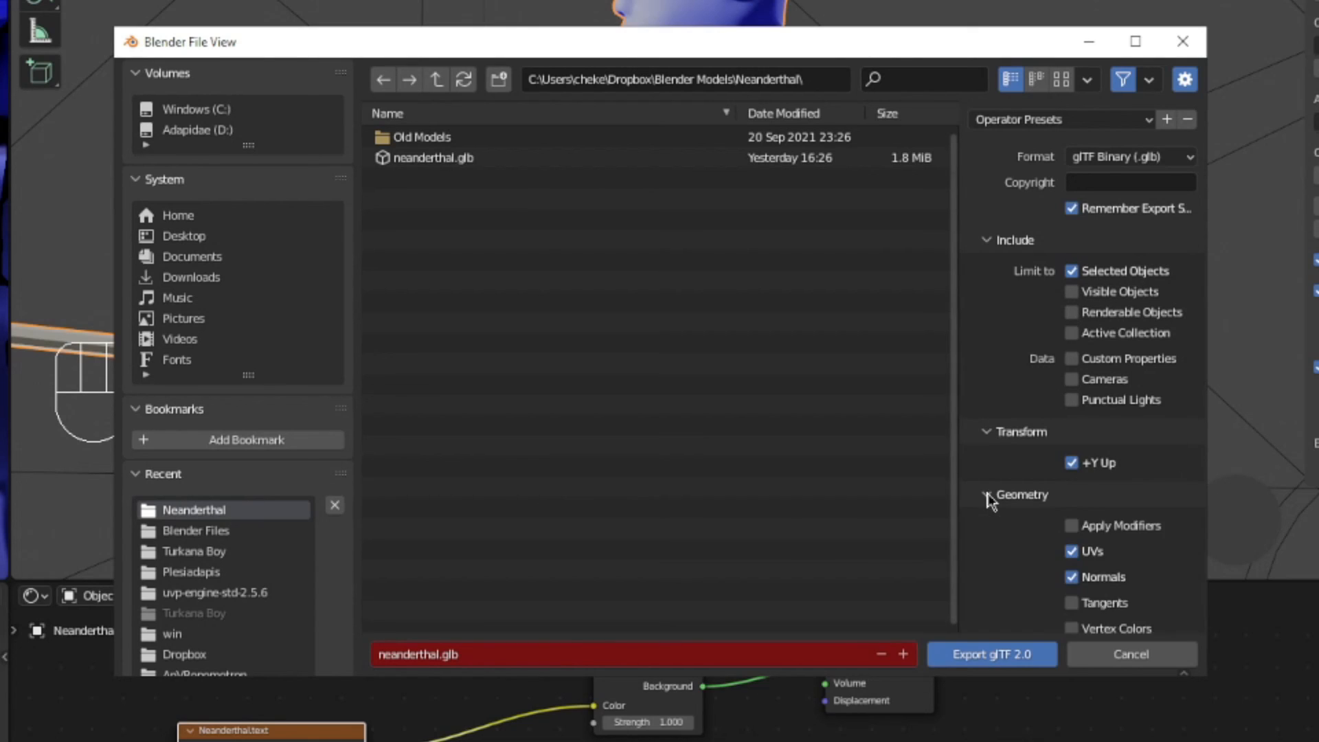
scroll(991, 500, down, 4)
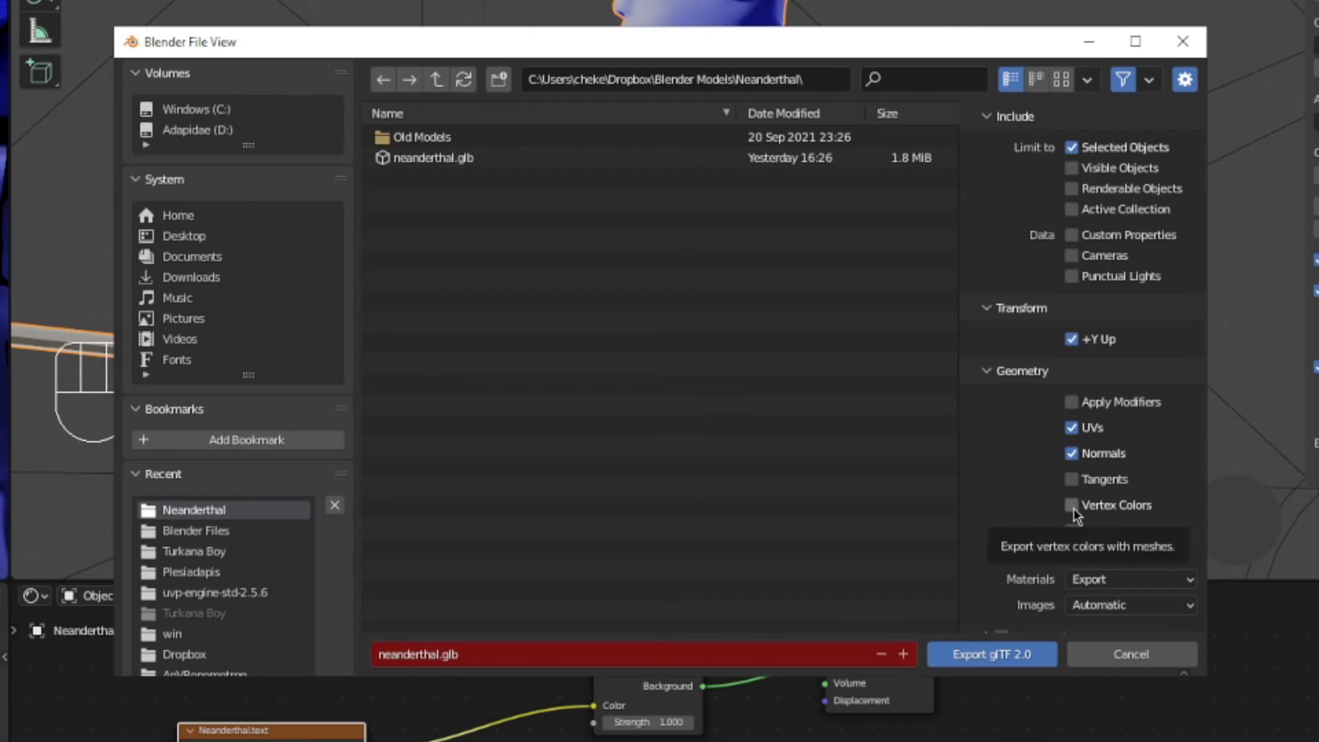
scroll(988, 516, down, 1)
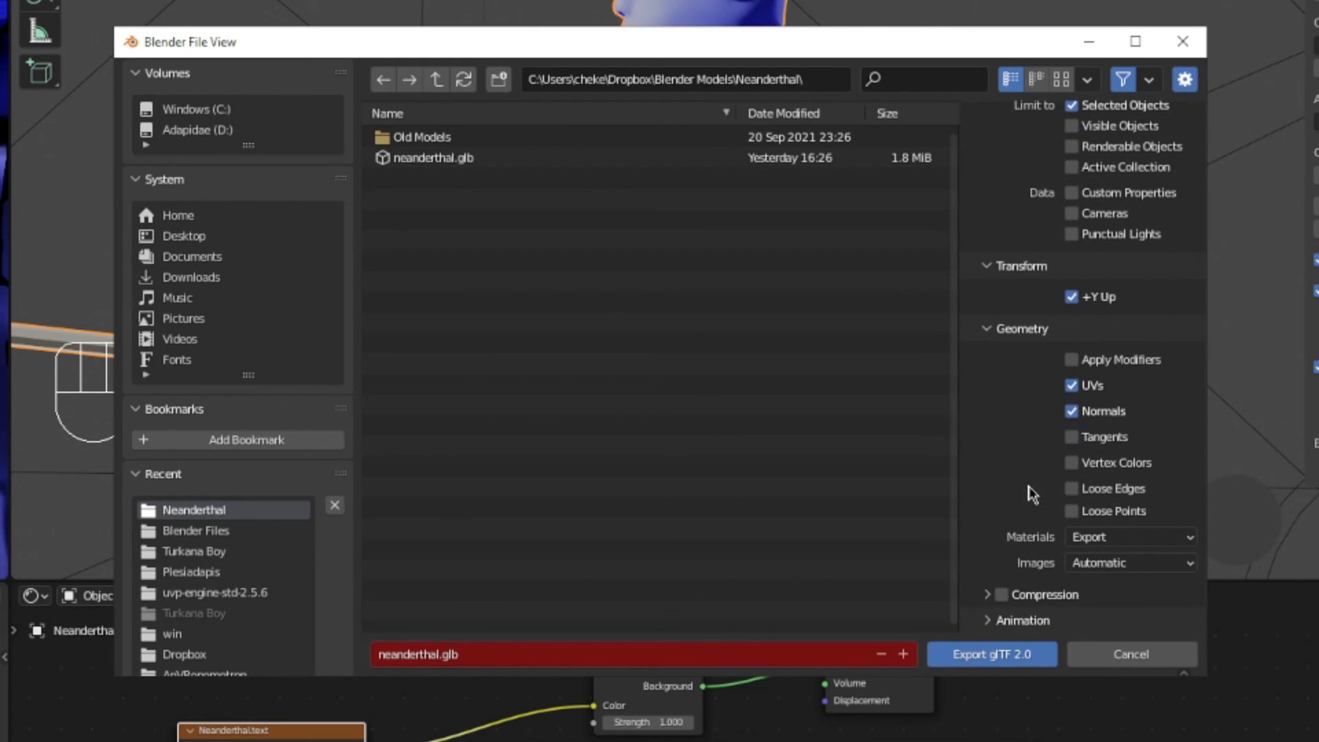
click(986, 621)
scroll(987, 620, down, 3)
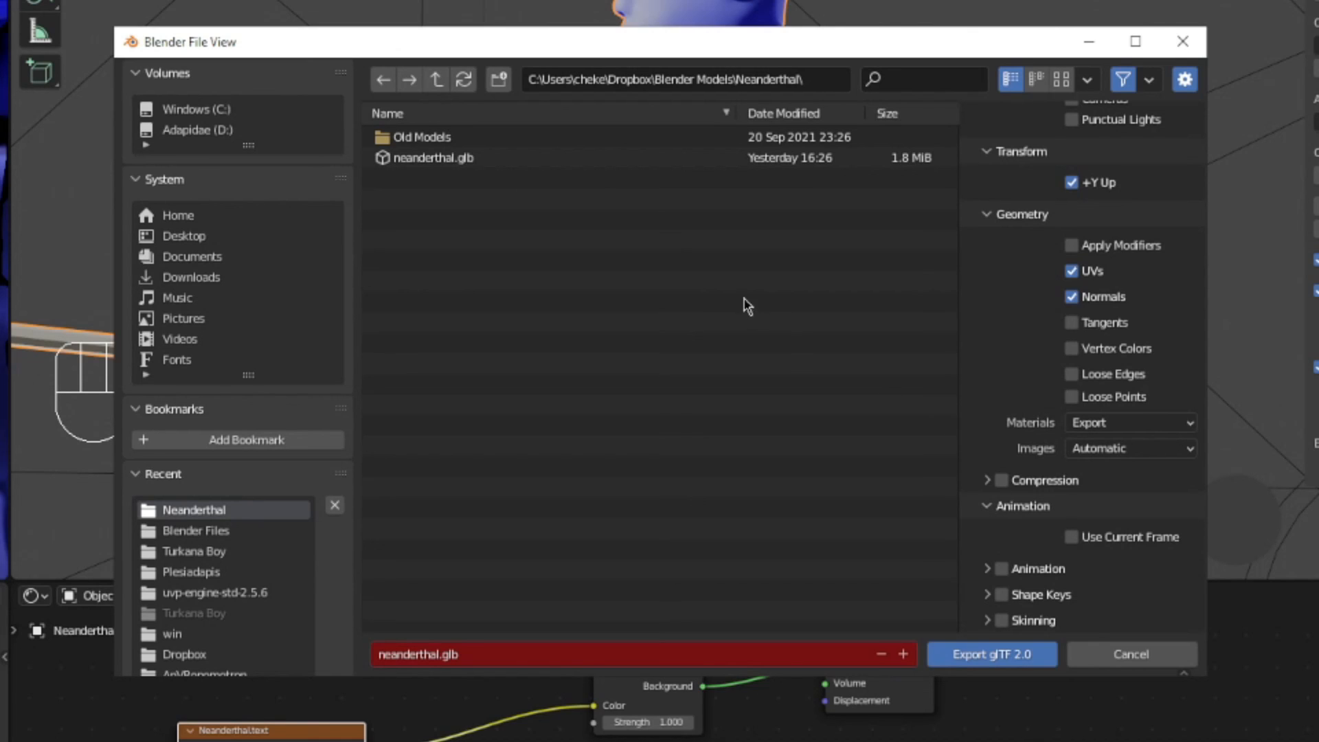
click(602, 165)
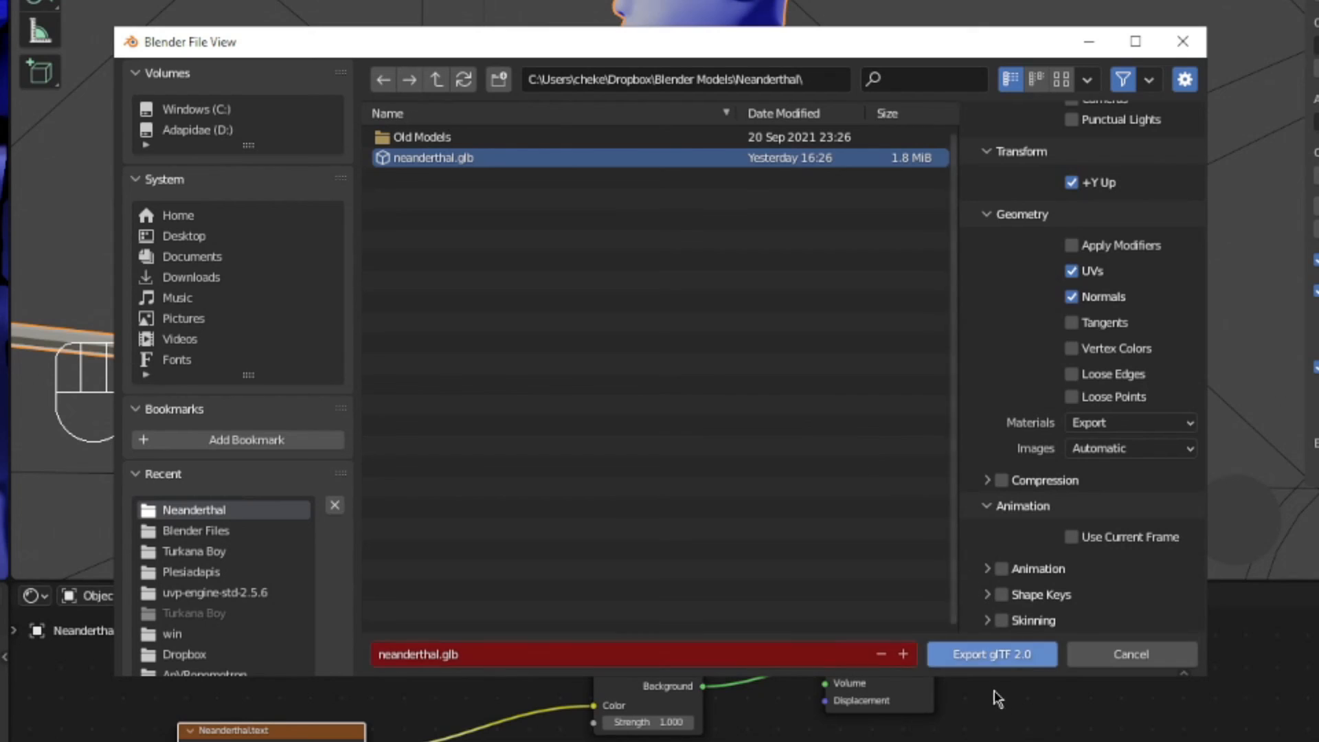
click(993, 658)
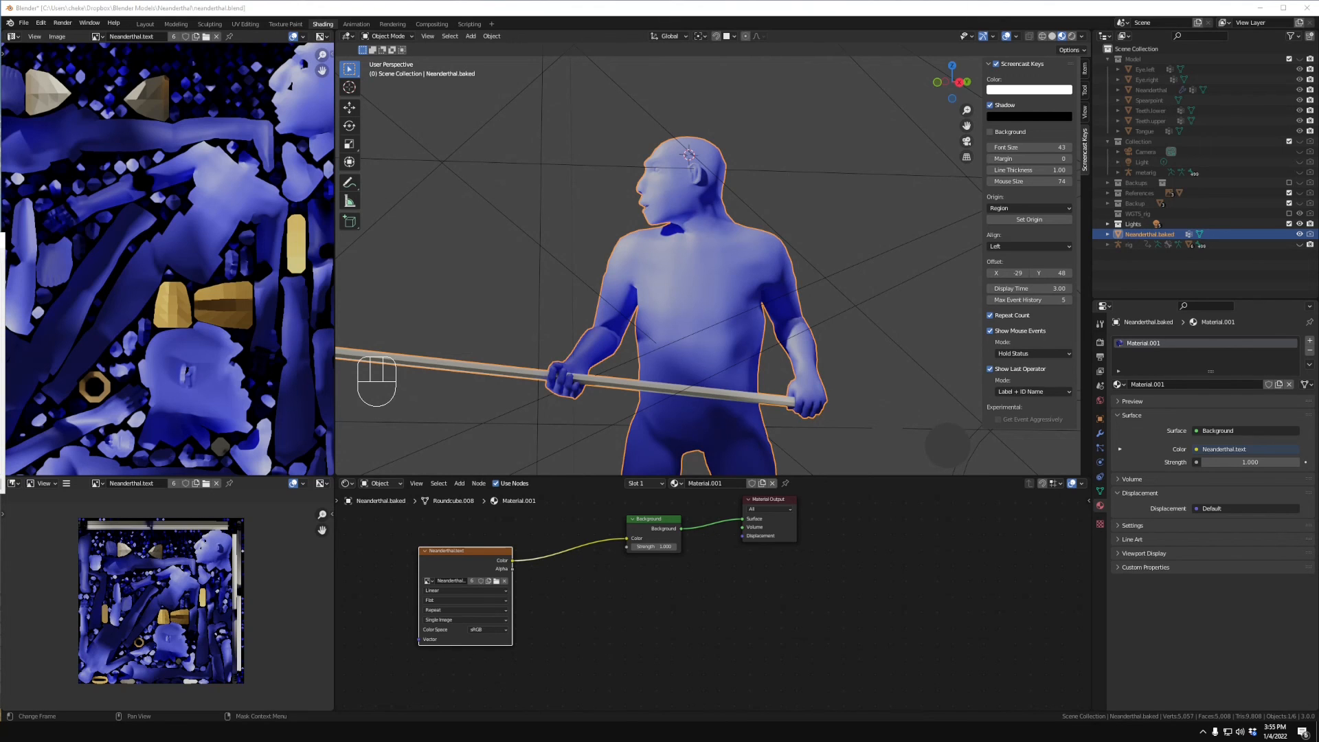
- Check the size of the exported neanderthal.glb in its file properties and close them
drag(0, 241, 500, 246)
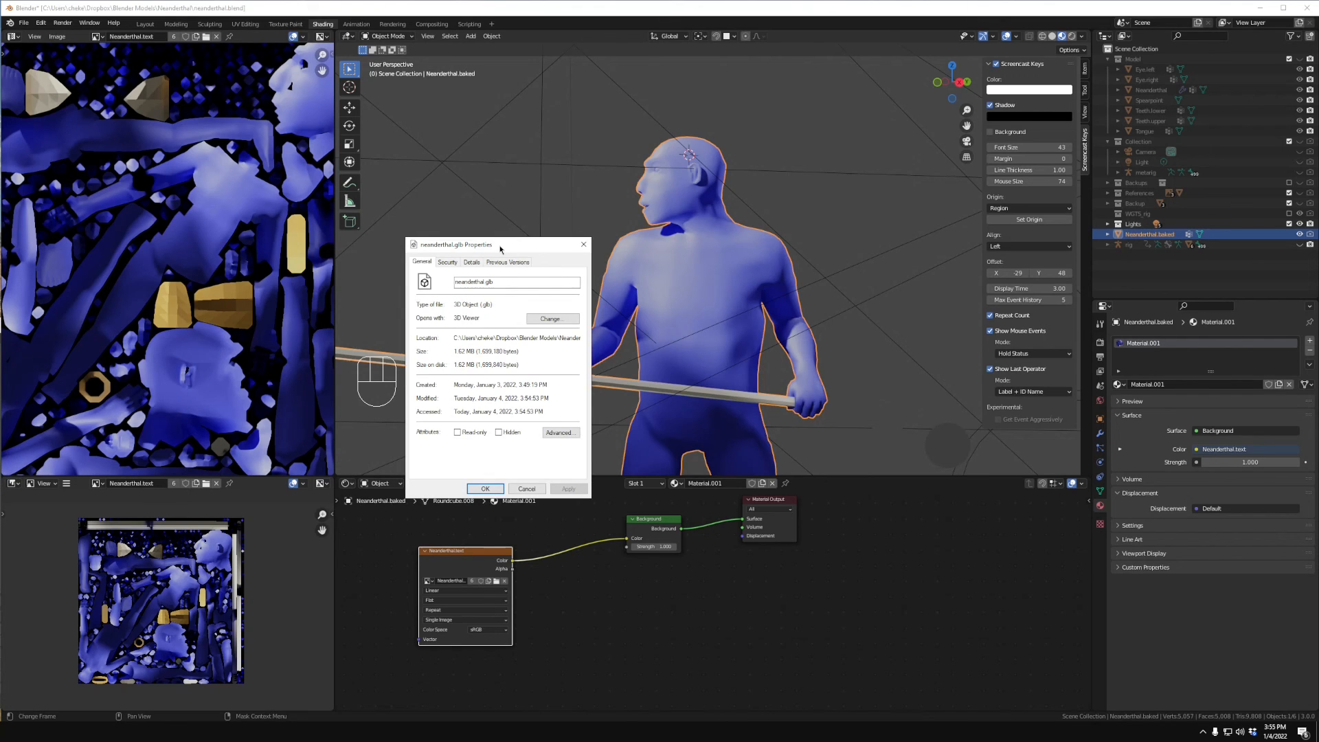
click(485, 489)
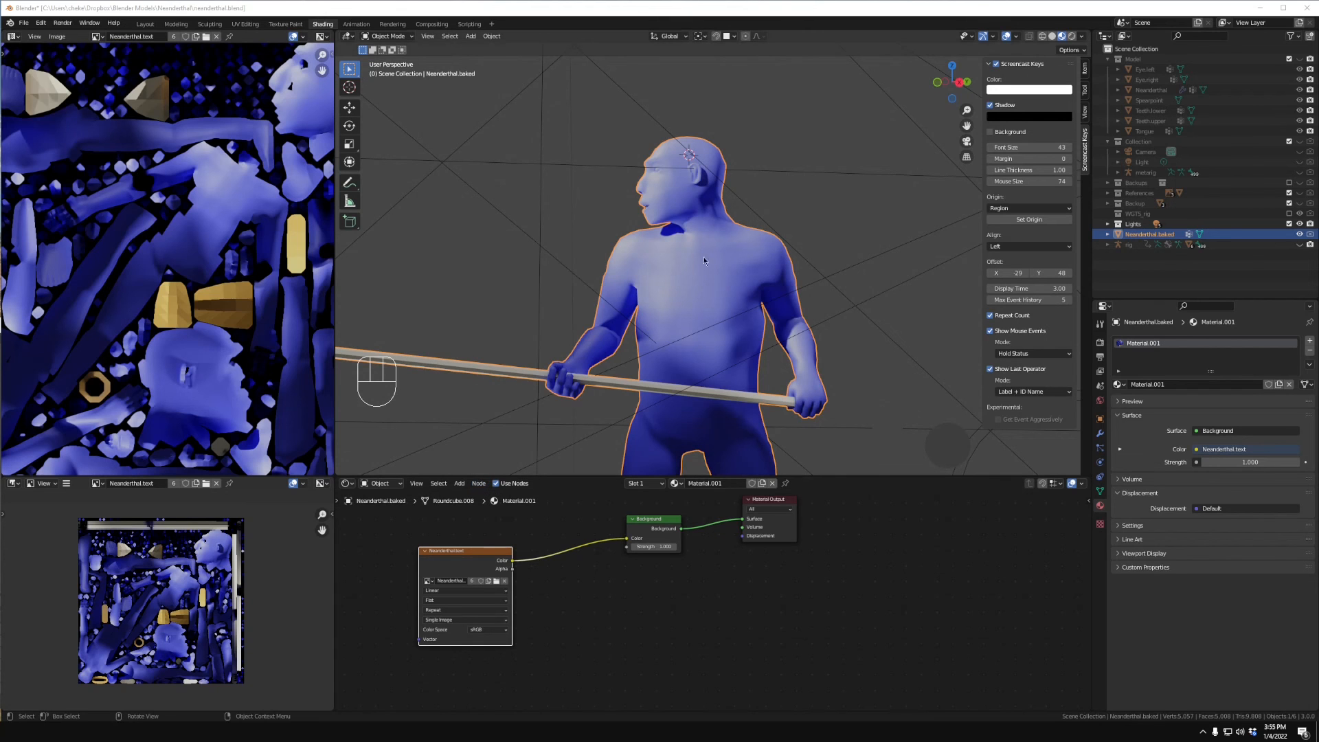
- Inspect the baked shading on Neanderthal.baked from several angles, both up close and at a distance
middle_drag(664, 219, 770, 240)
middle_drag(738, 242, 752, 331)
scroll(577, 274, down, 2)
scroll(677, 240, up, 5)
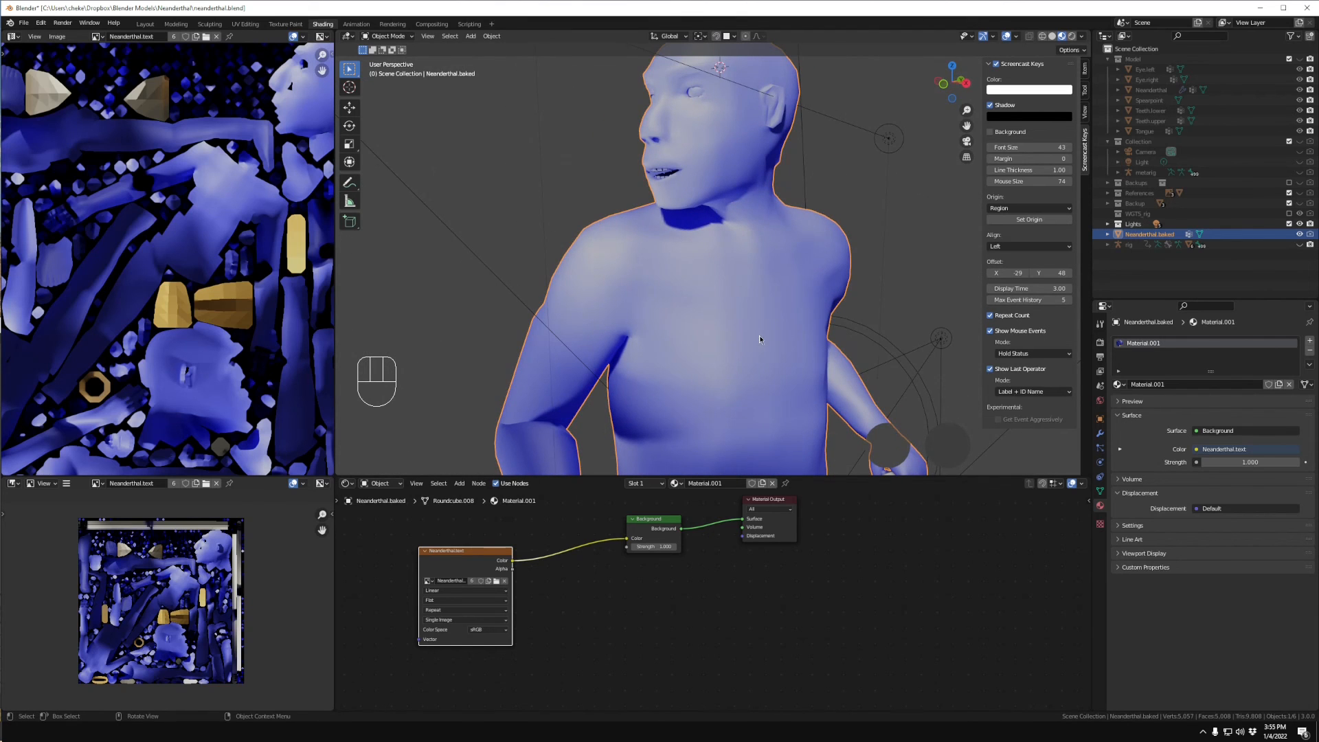
scroll(741, 338, down, 1)
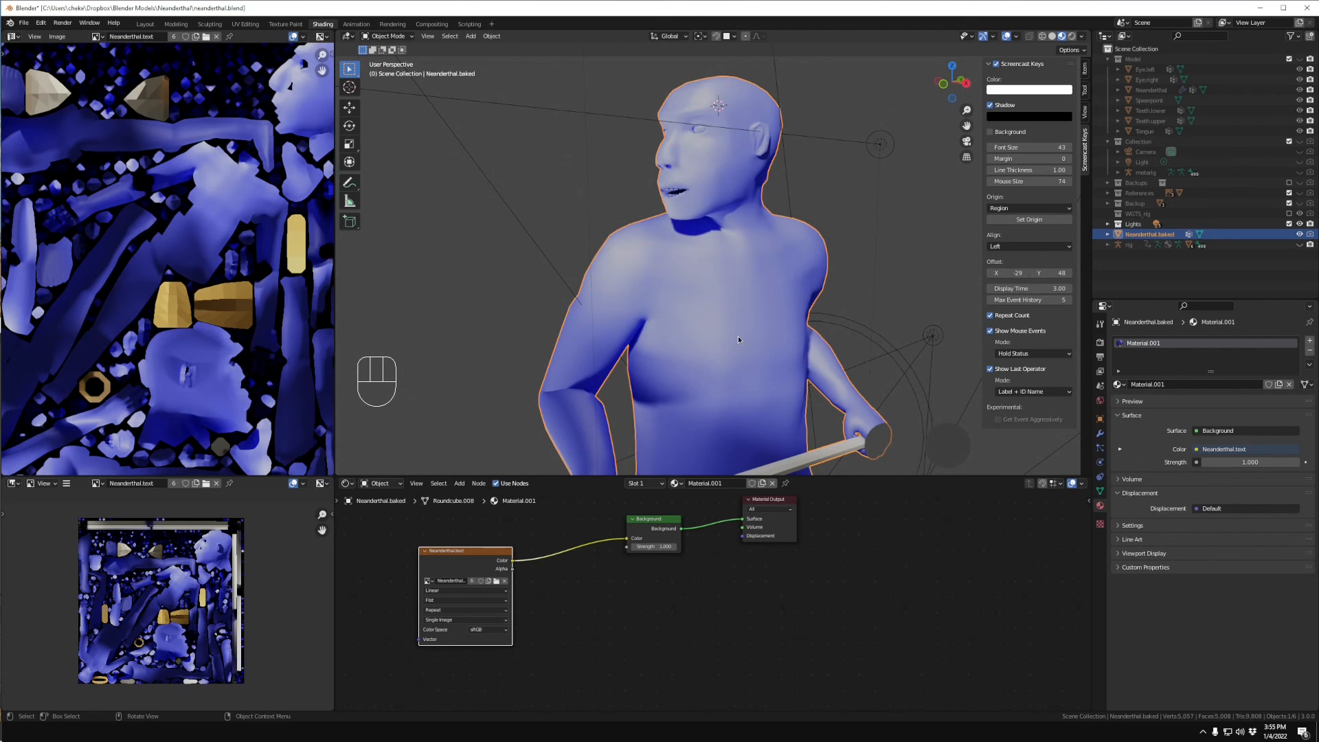
scroll(739, 336, down, 1)
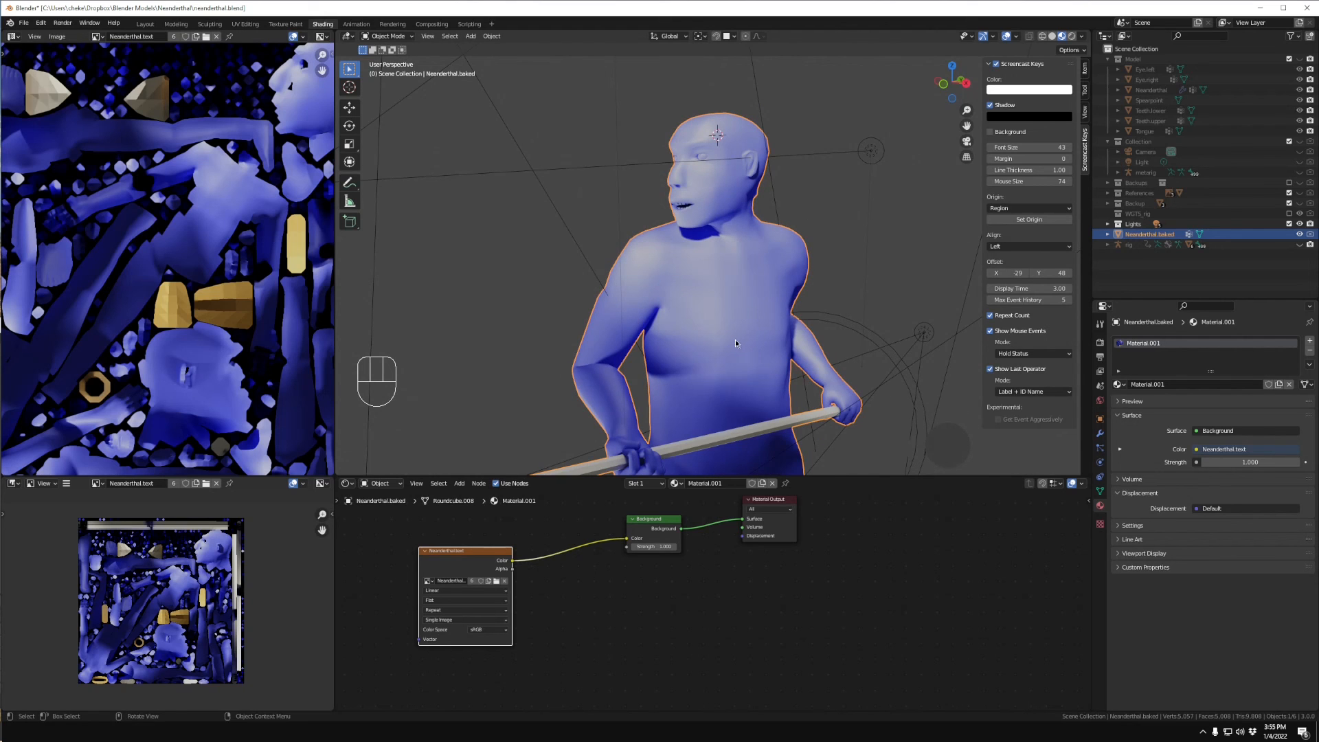
middle_drag(702, 370, 791, 286)
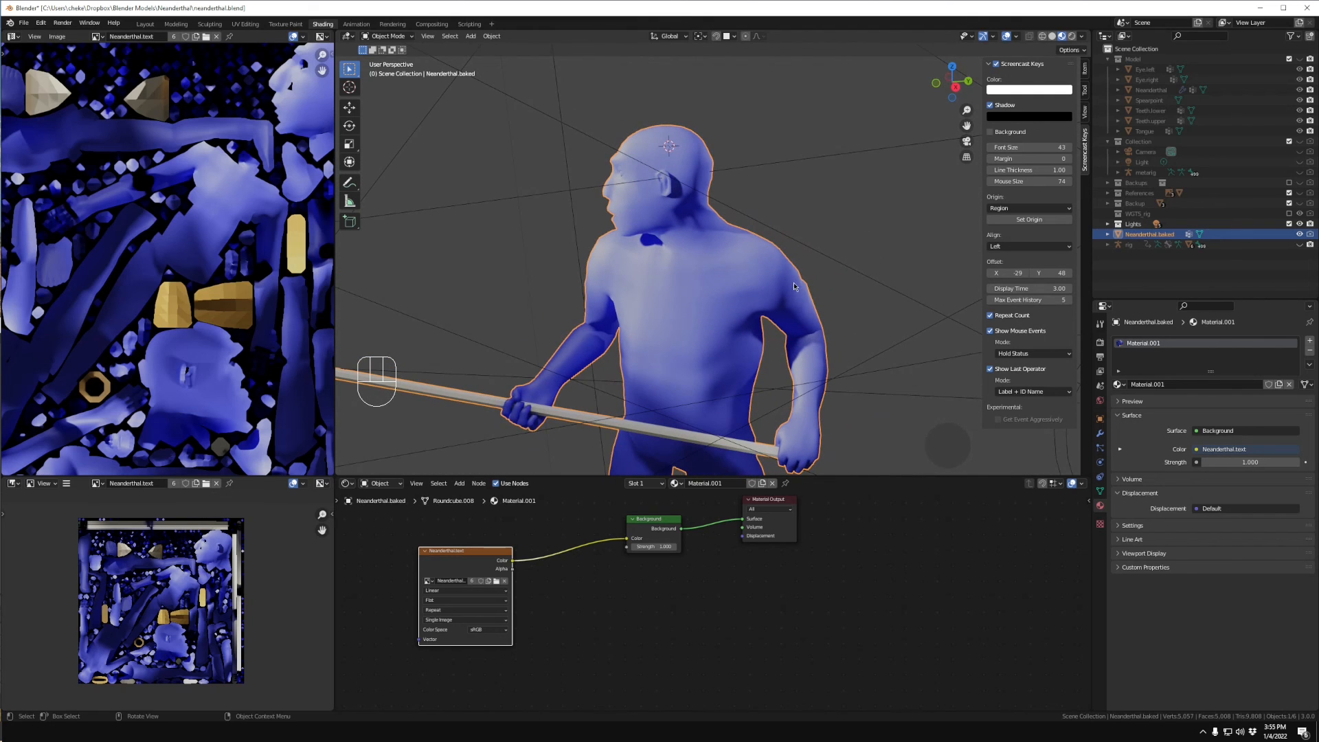